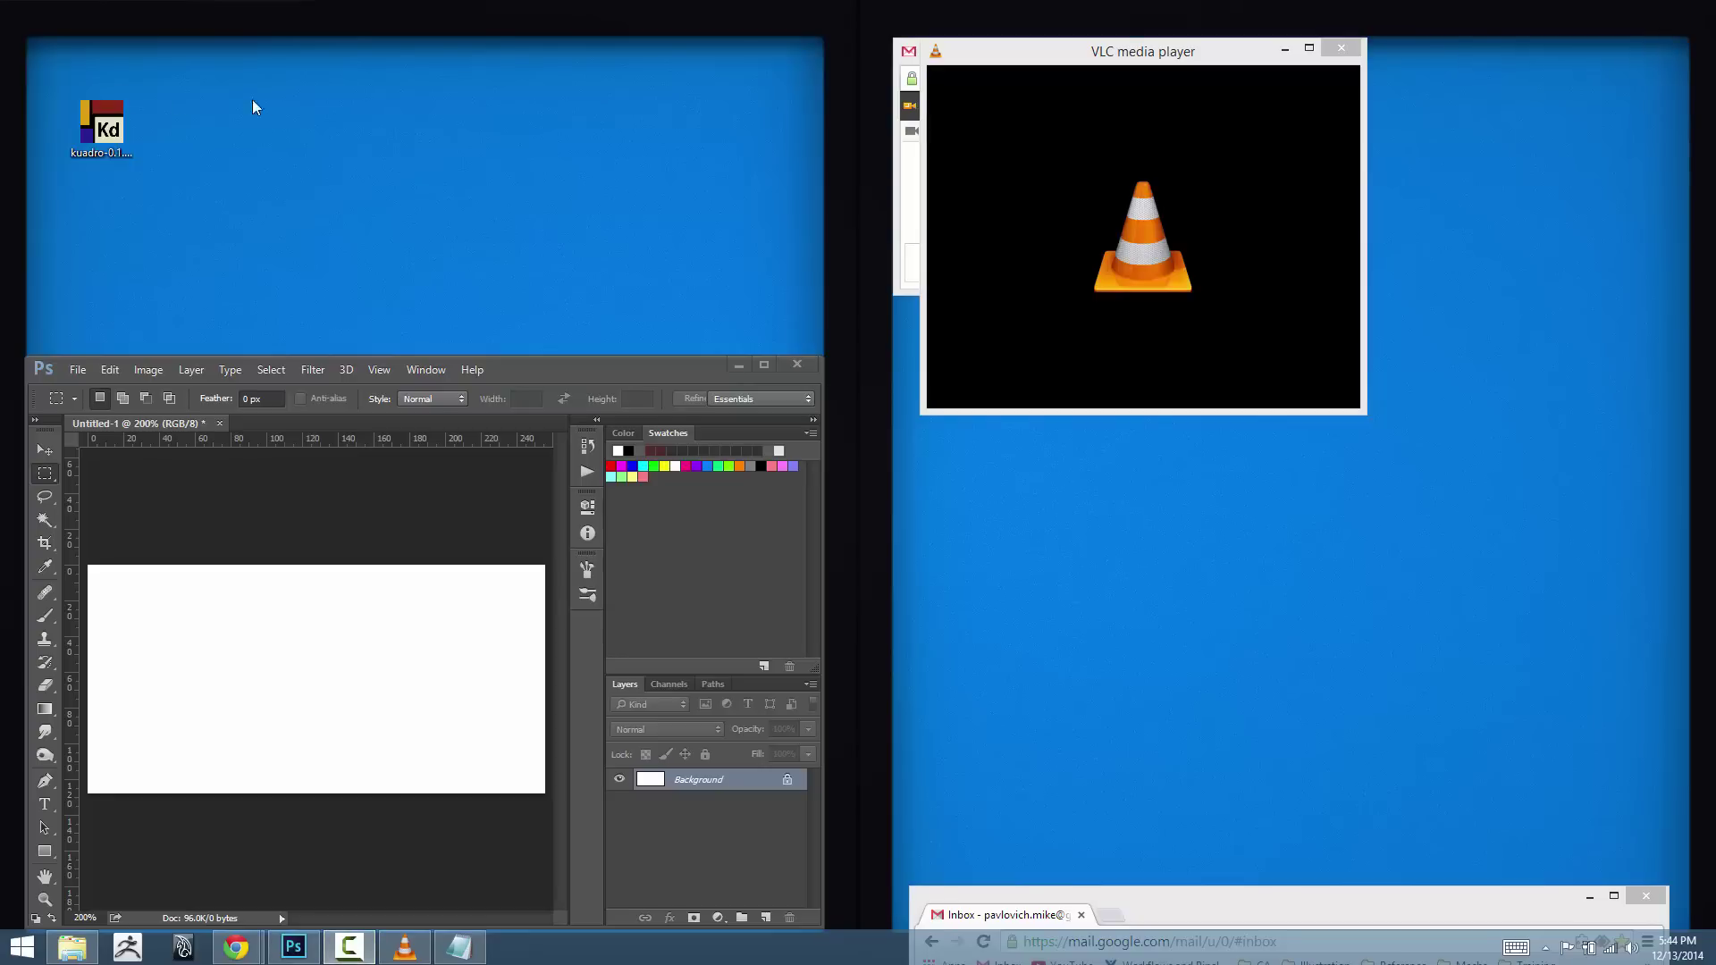
- Launch Kuadro and start its Add Image command
double_click(121, 122)
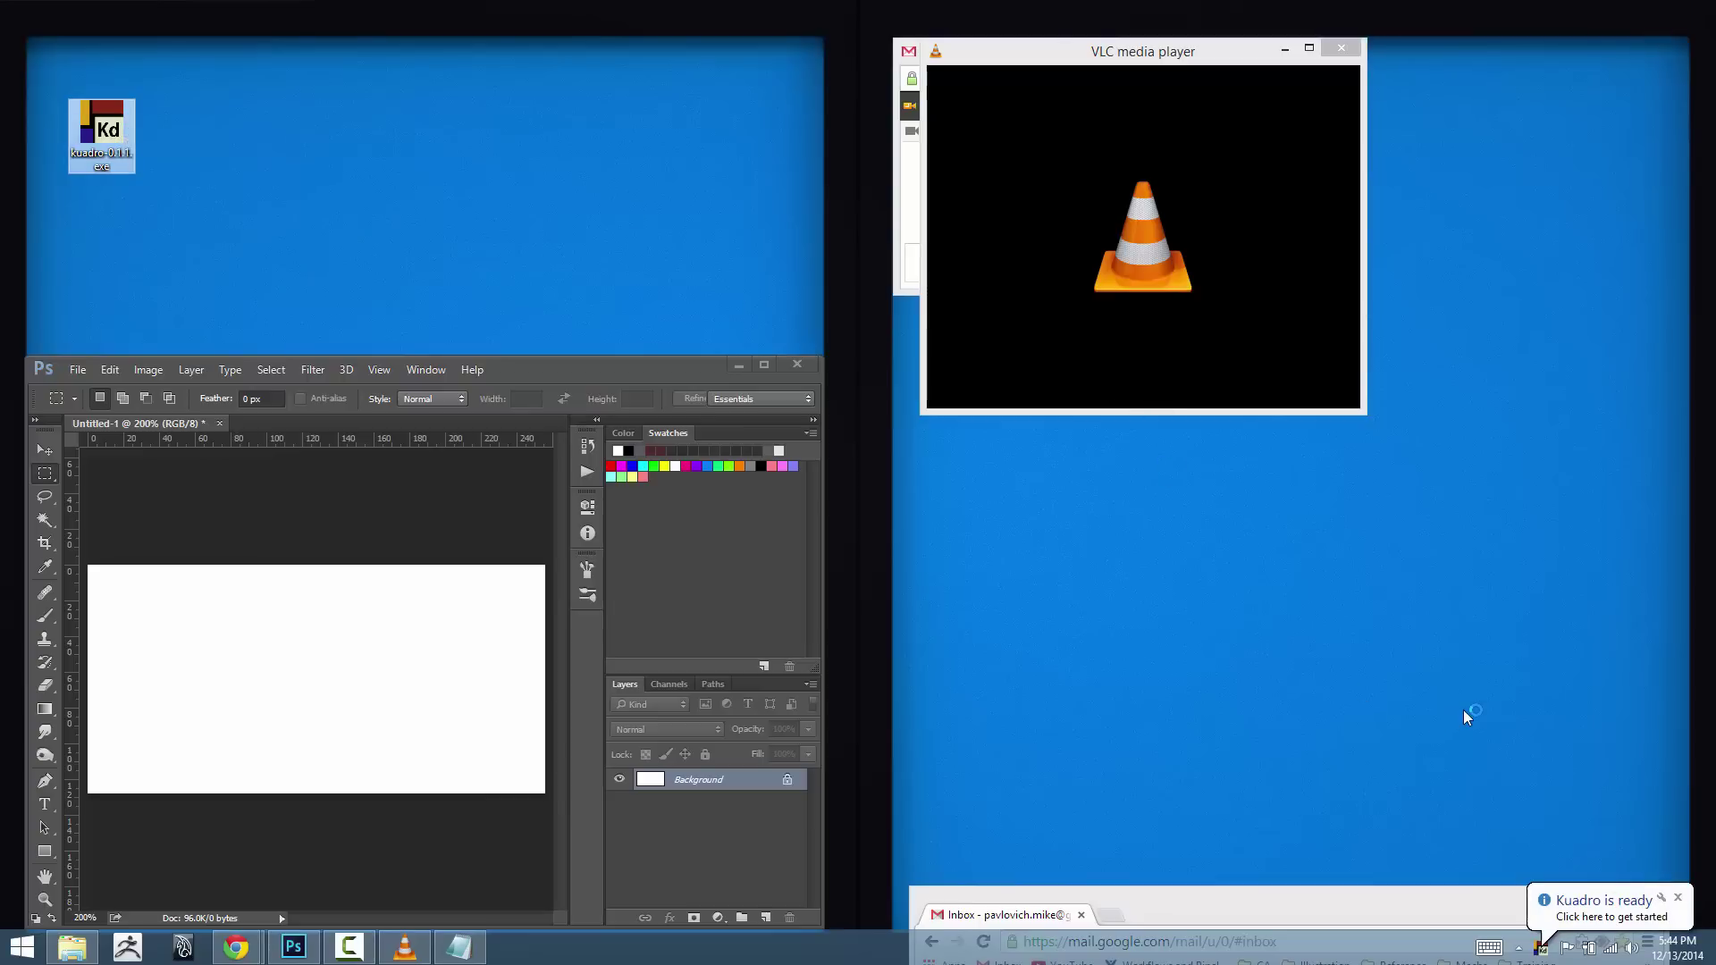
left_click(1521, 950)
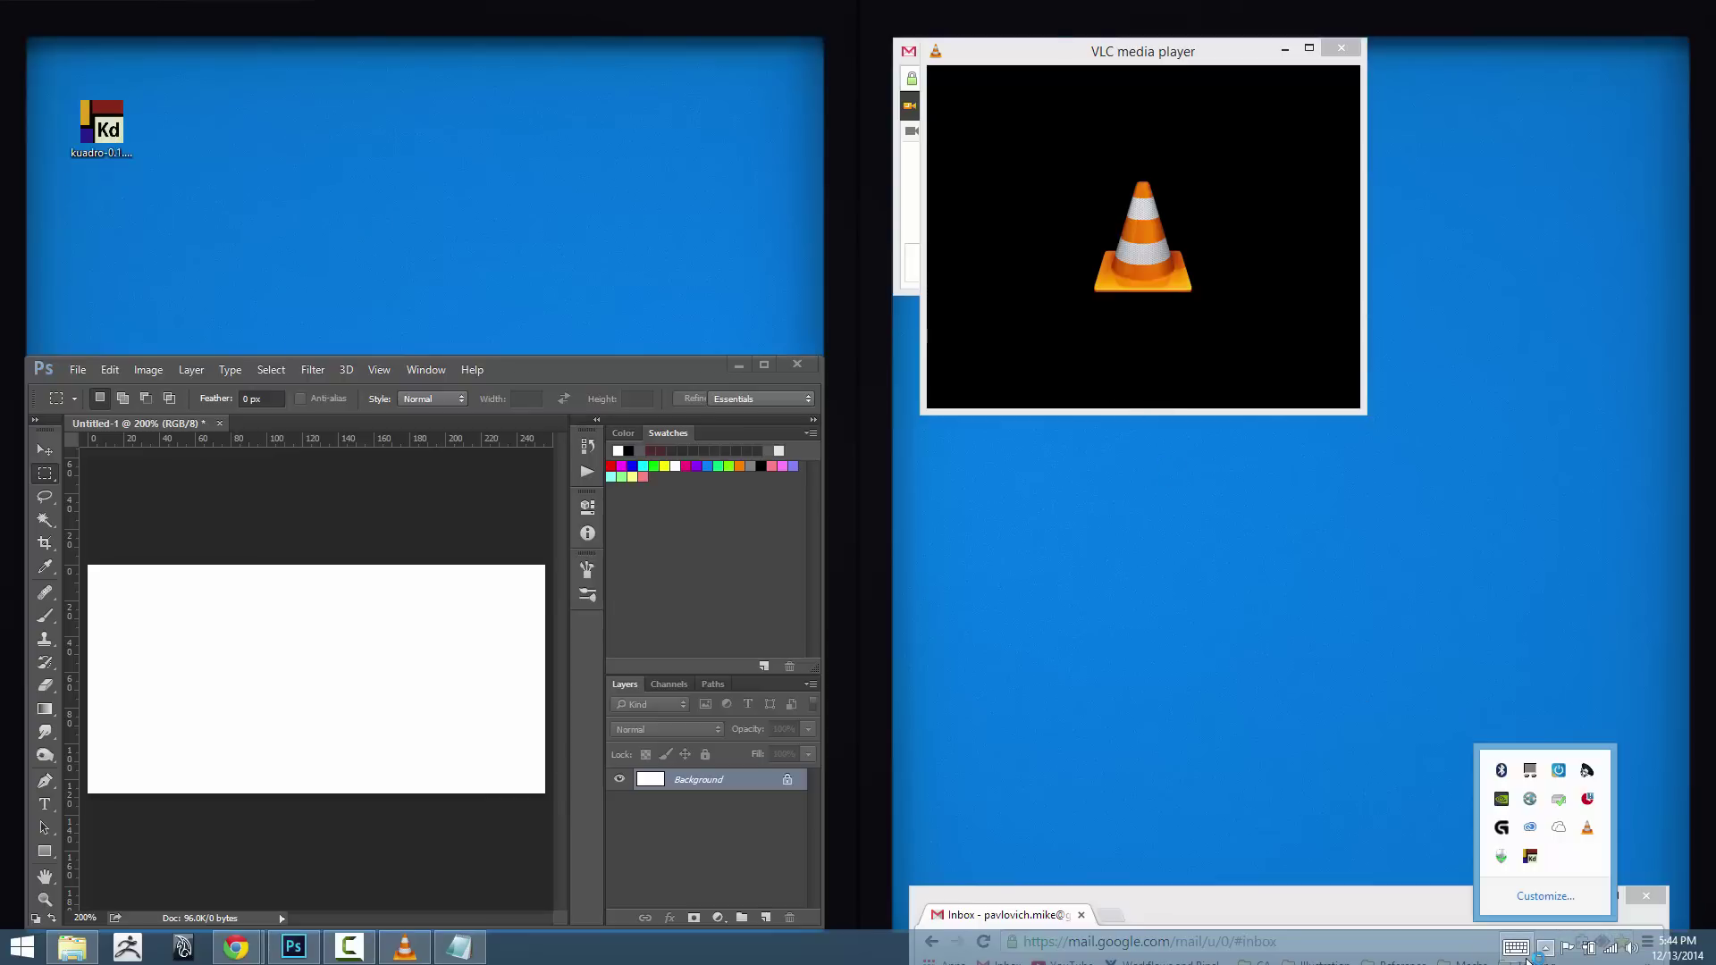
right_click(1531, 857)
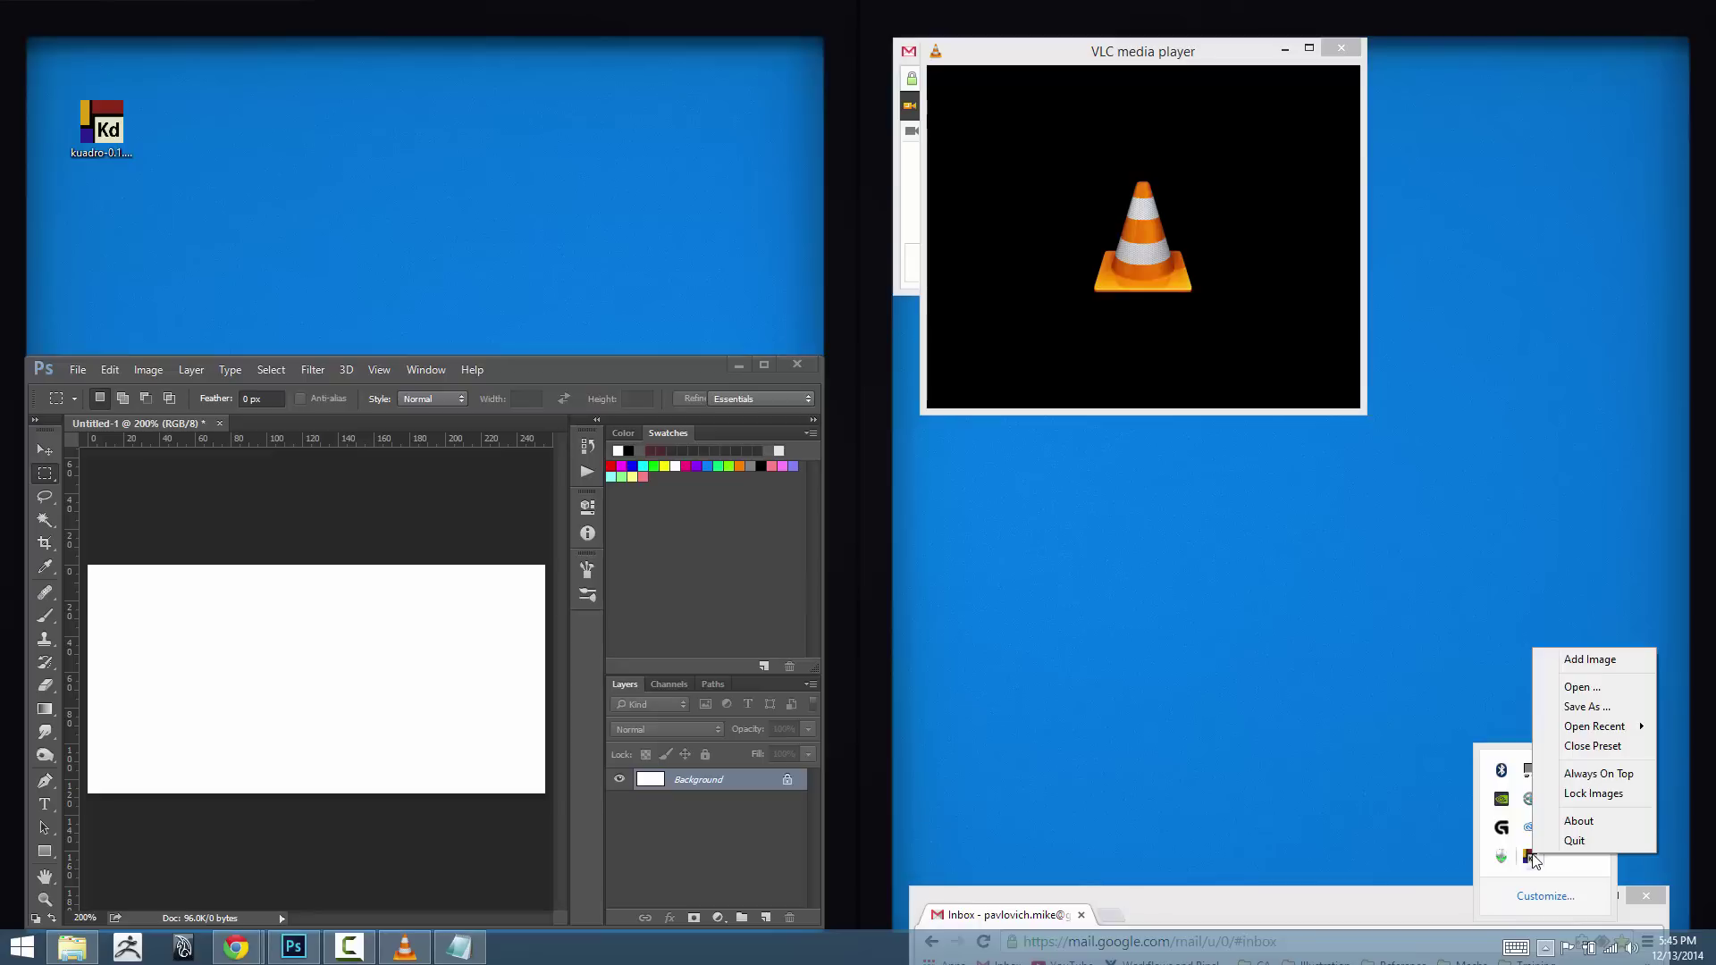
left_click(1615, 660)
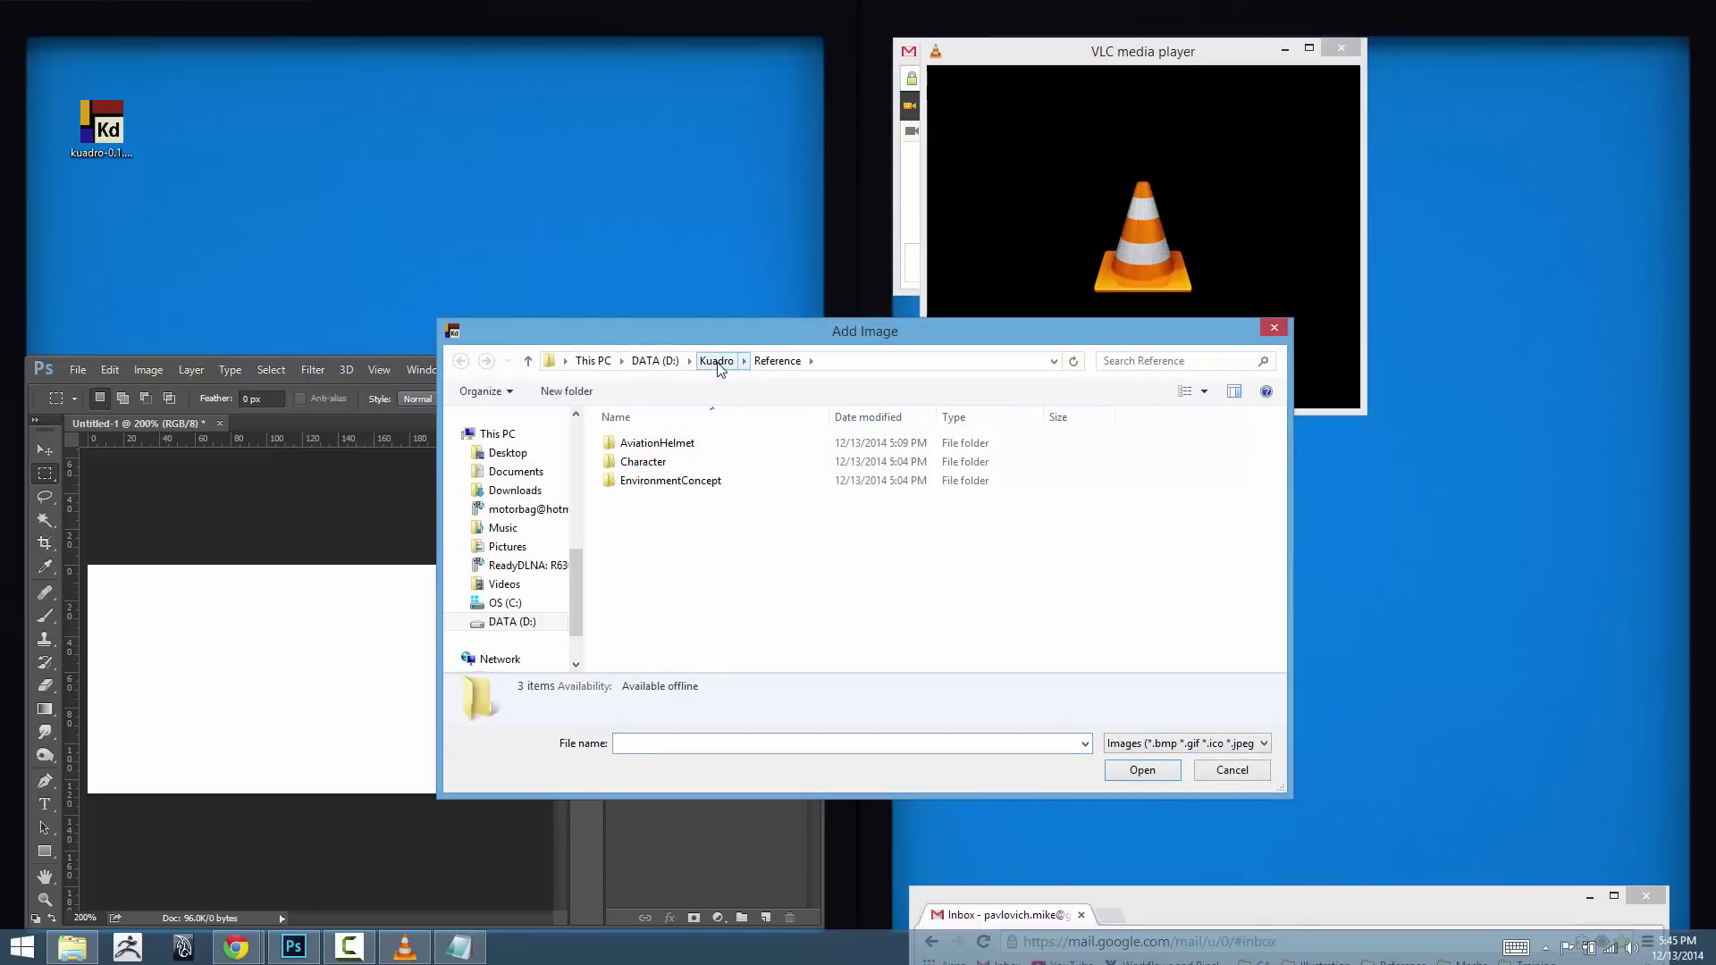
- Add all seven images from the EnvironmentConcept folder to the reference board
left_click(672, 482)
double_click(672, 483)
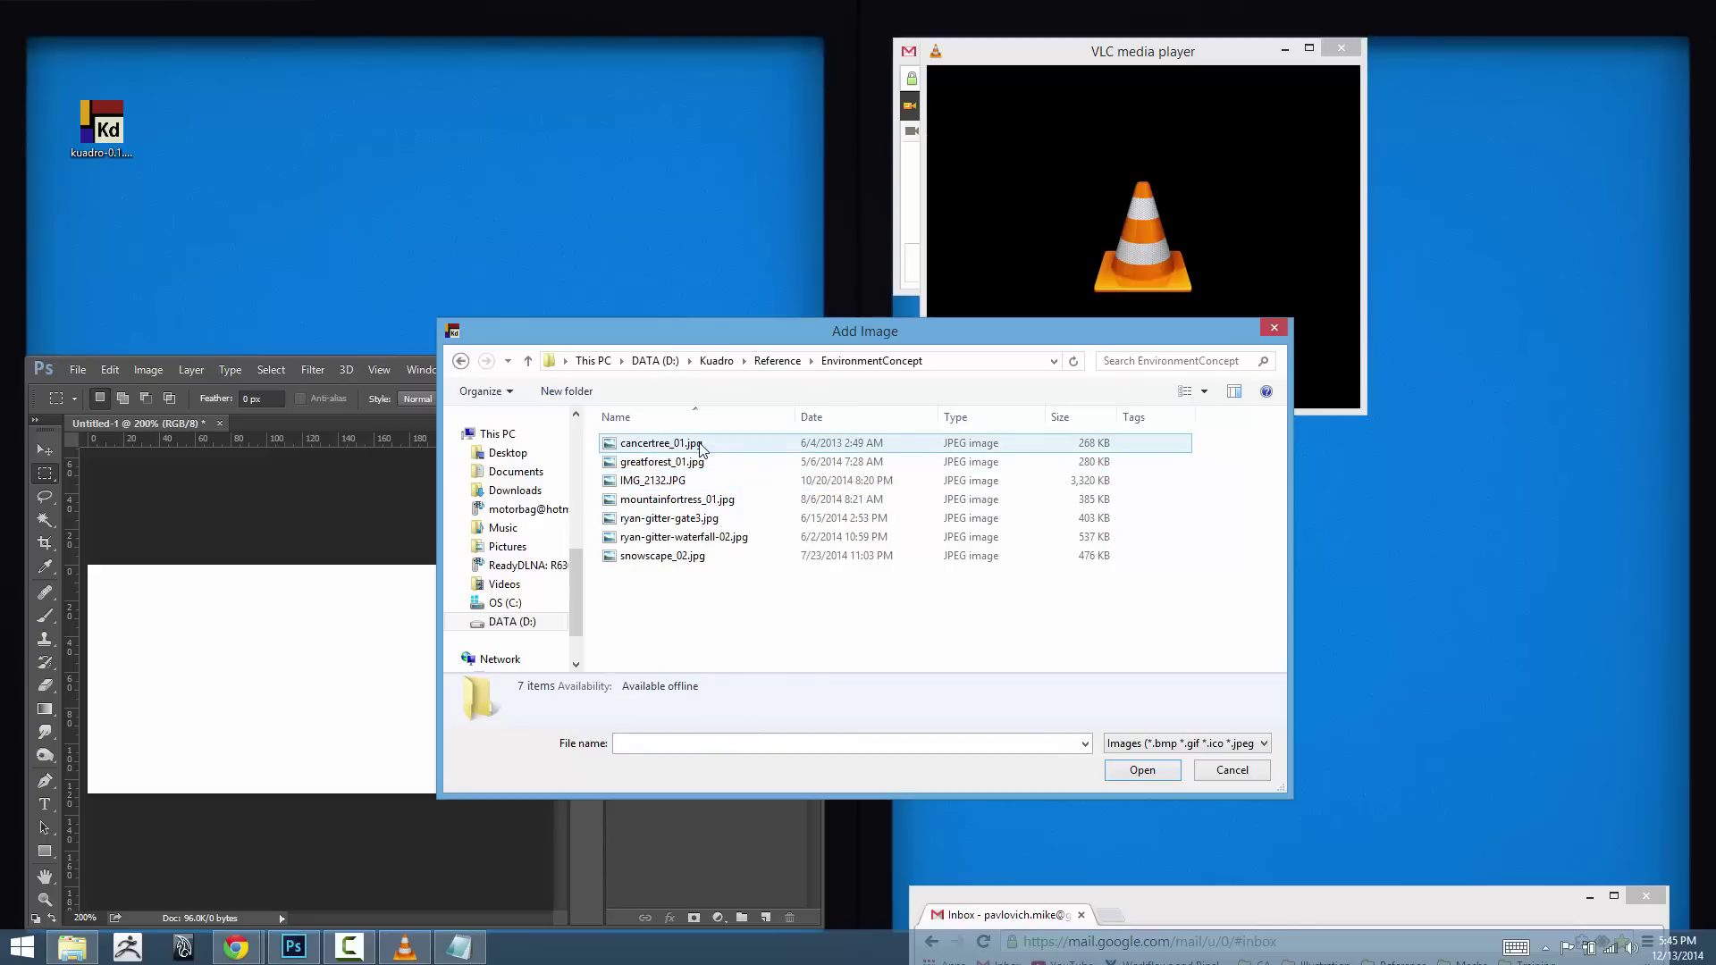
left_click(702, 444)
left_click(688, 462, "ctrl")
left_click(693, 499, "ctrl")
left_click(697, 537, "ctrl")
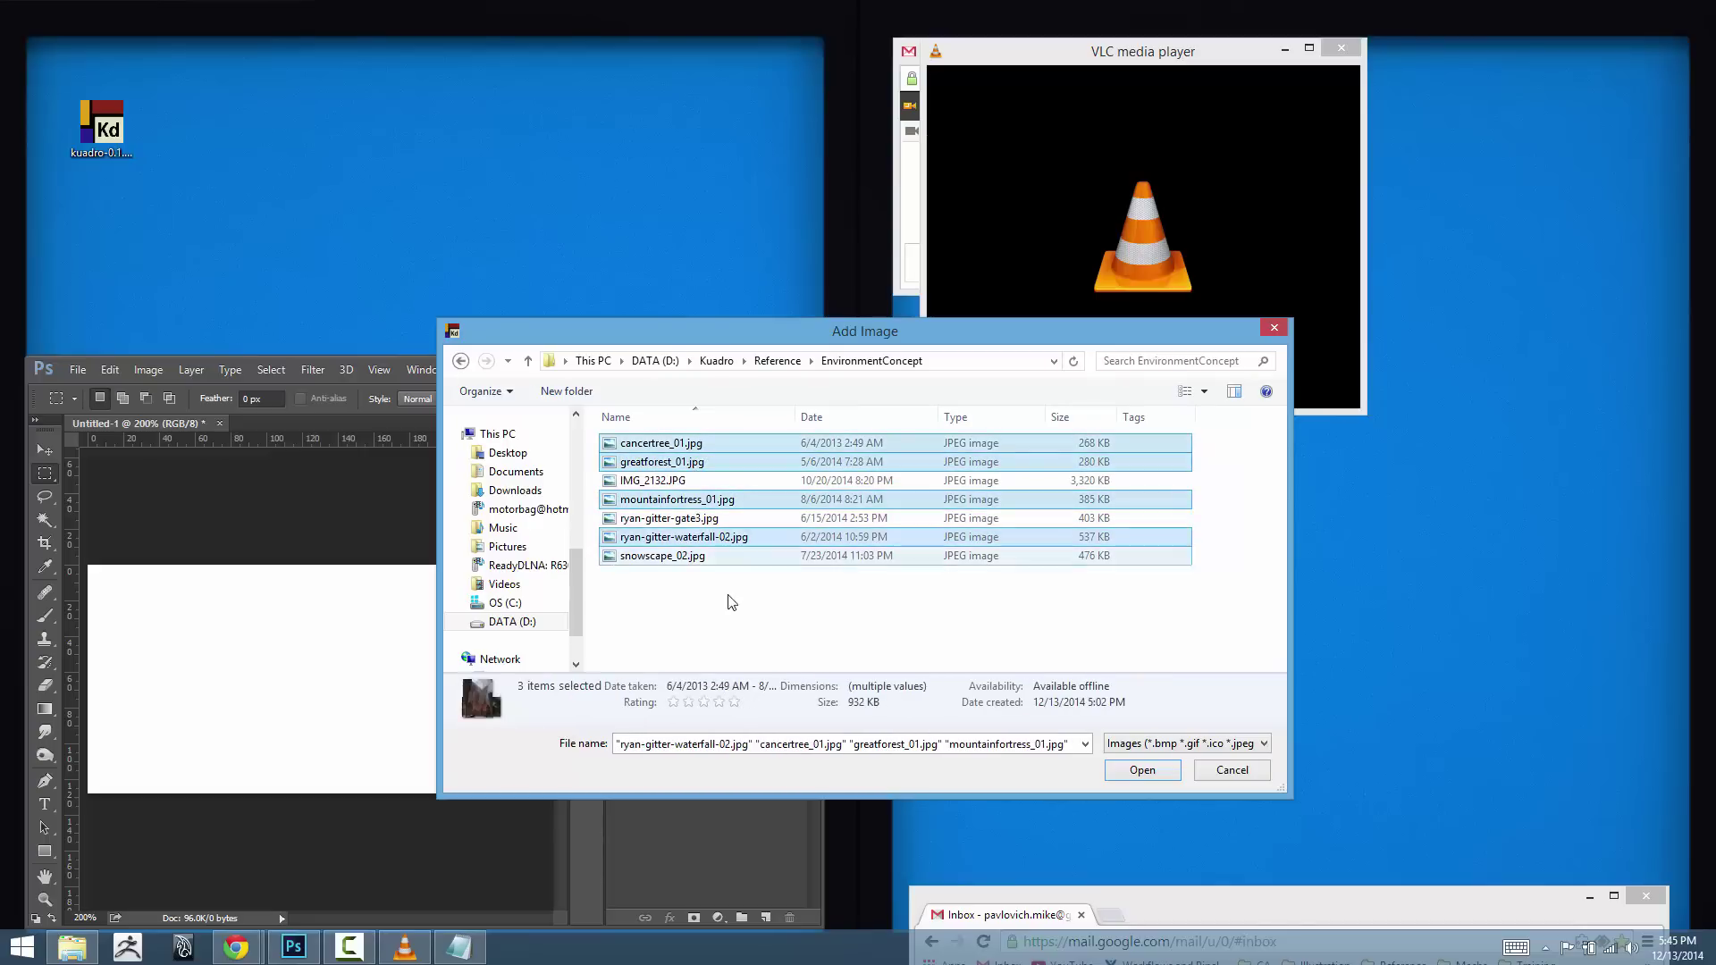
left_click(741, 610)
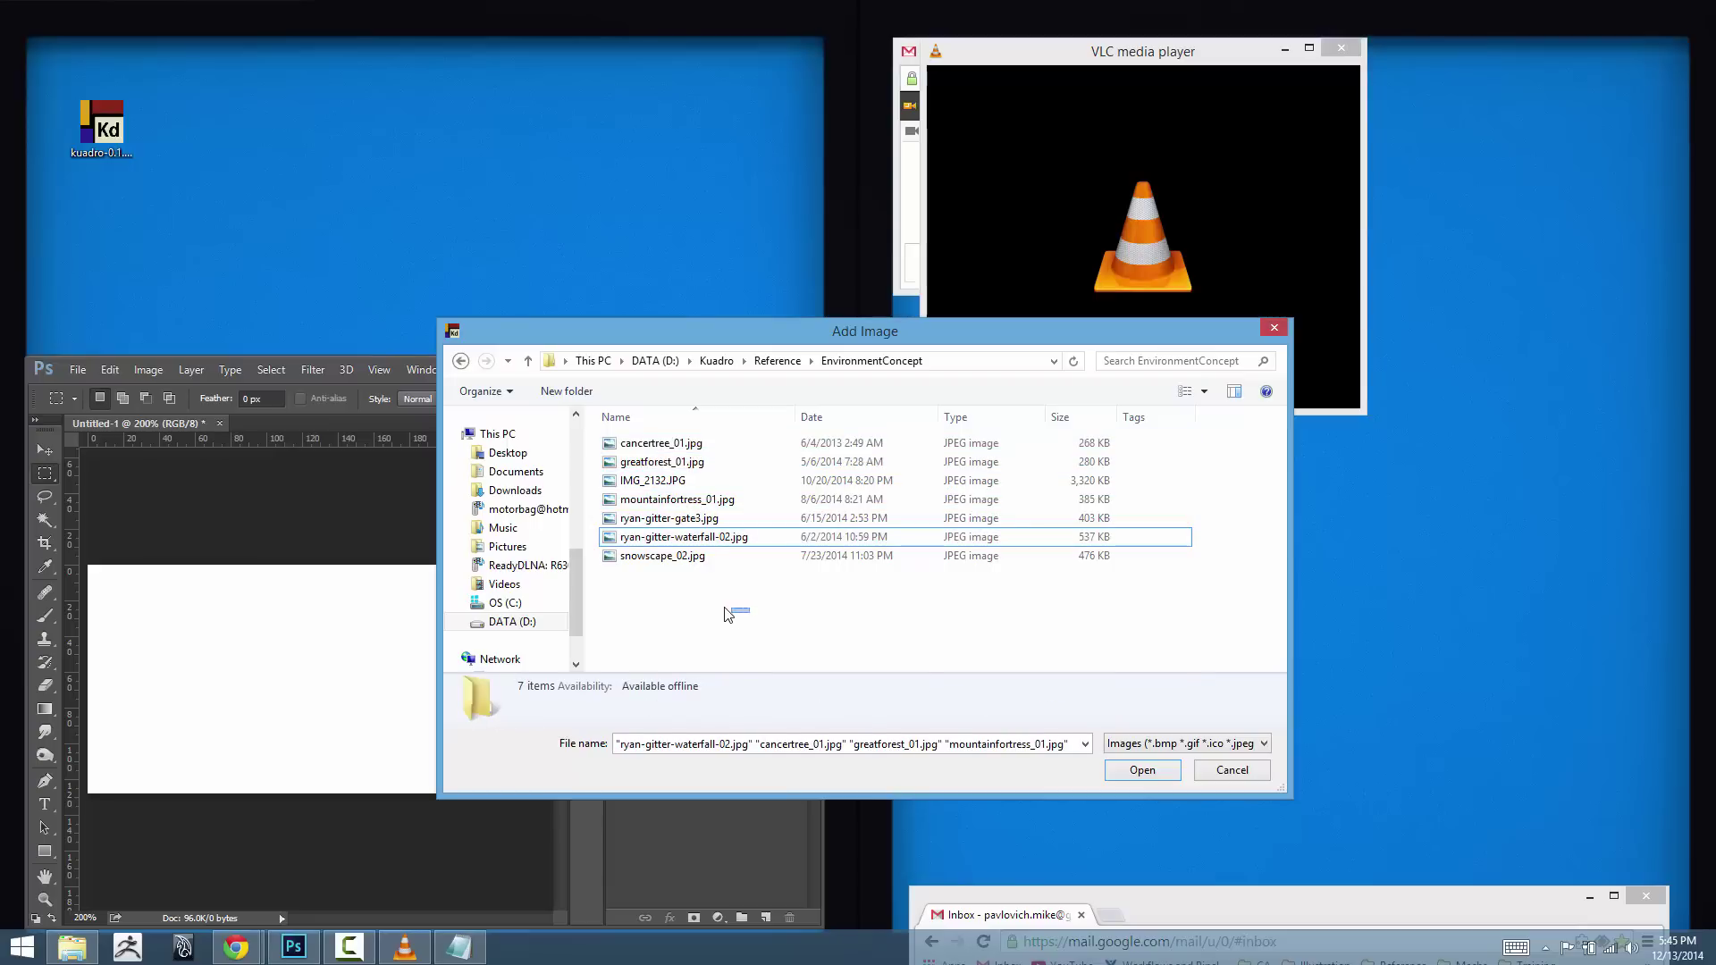
left_click_drag(749, 608, 616, 447)
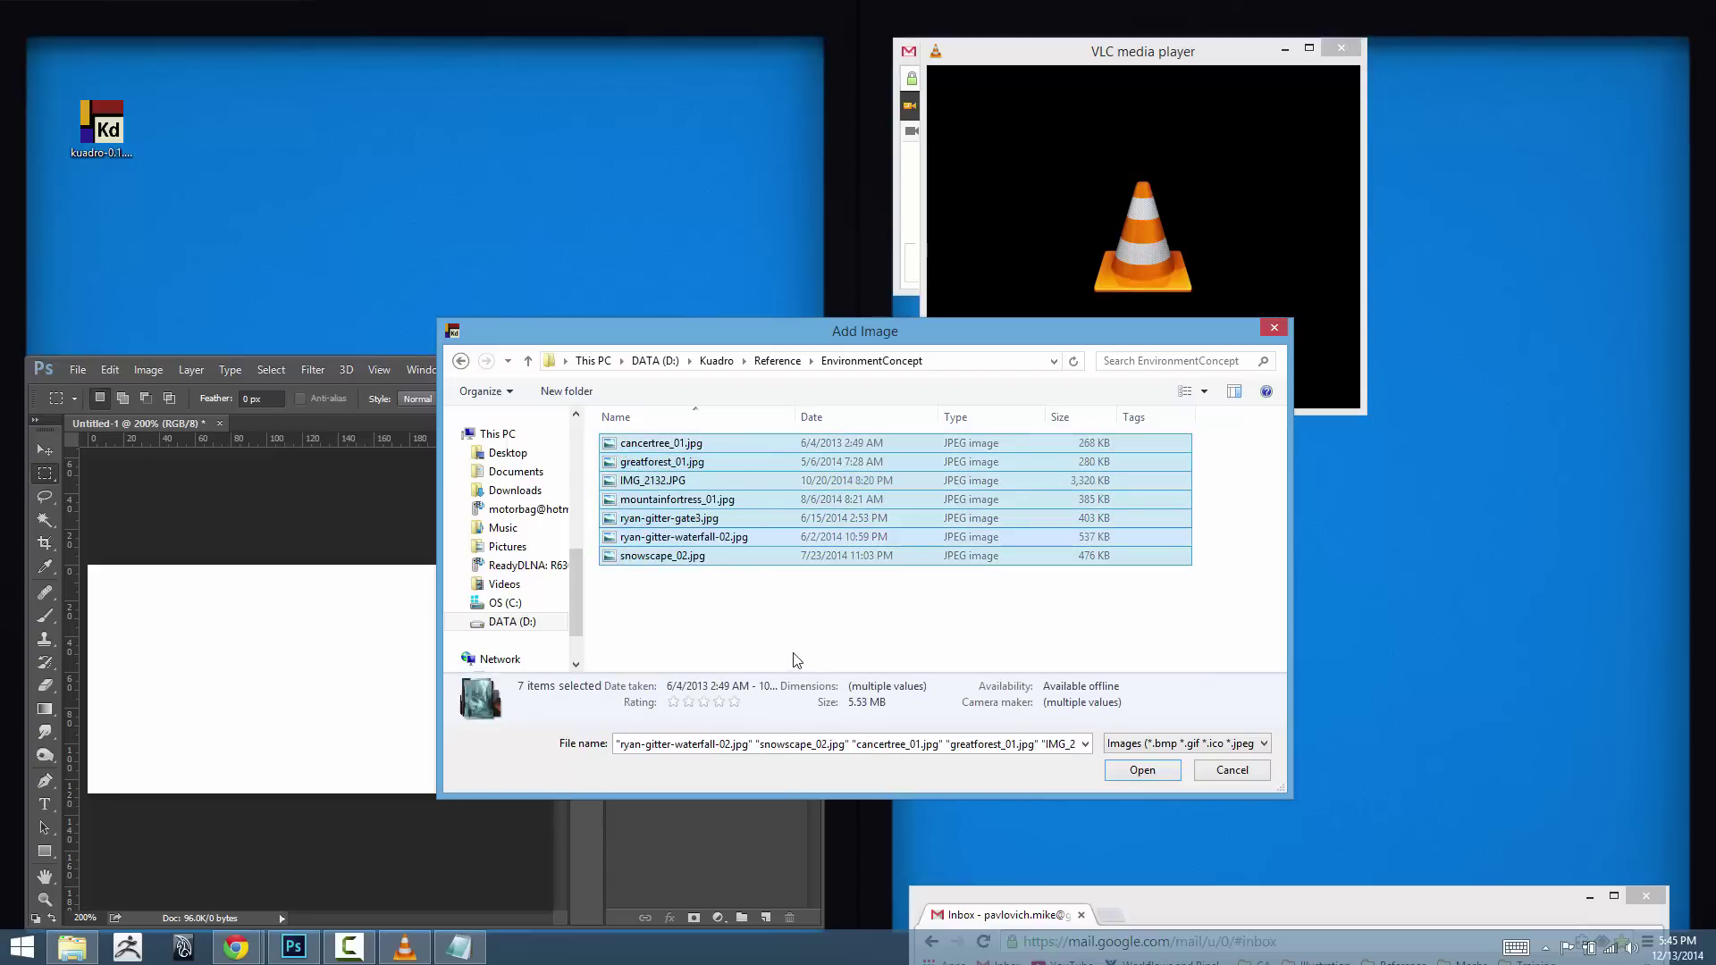
left_click(1132, 770)
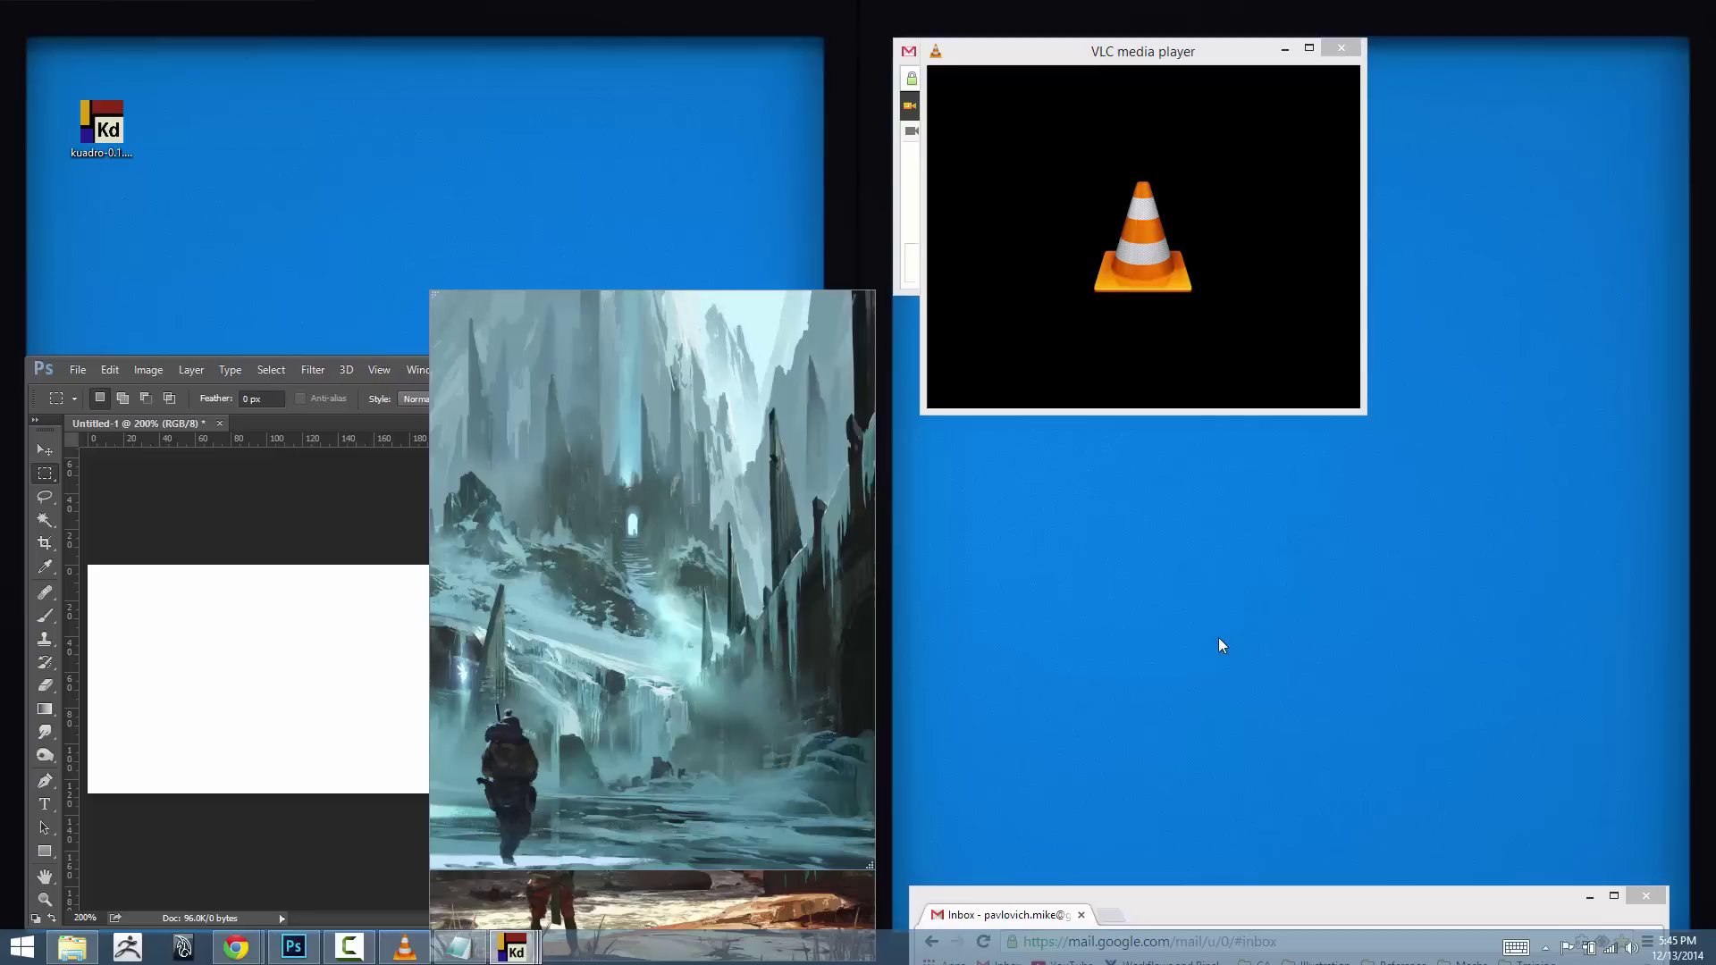
- Spread out the stacked images, putting the waterfall scene on the left monitor and the icy, market and red desert scenes on the right one
left_click(1245, 910)
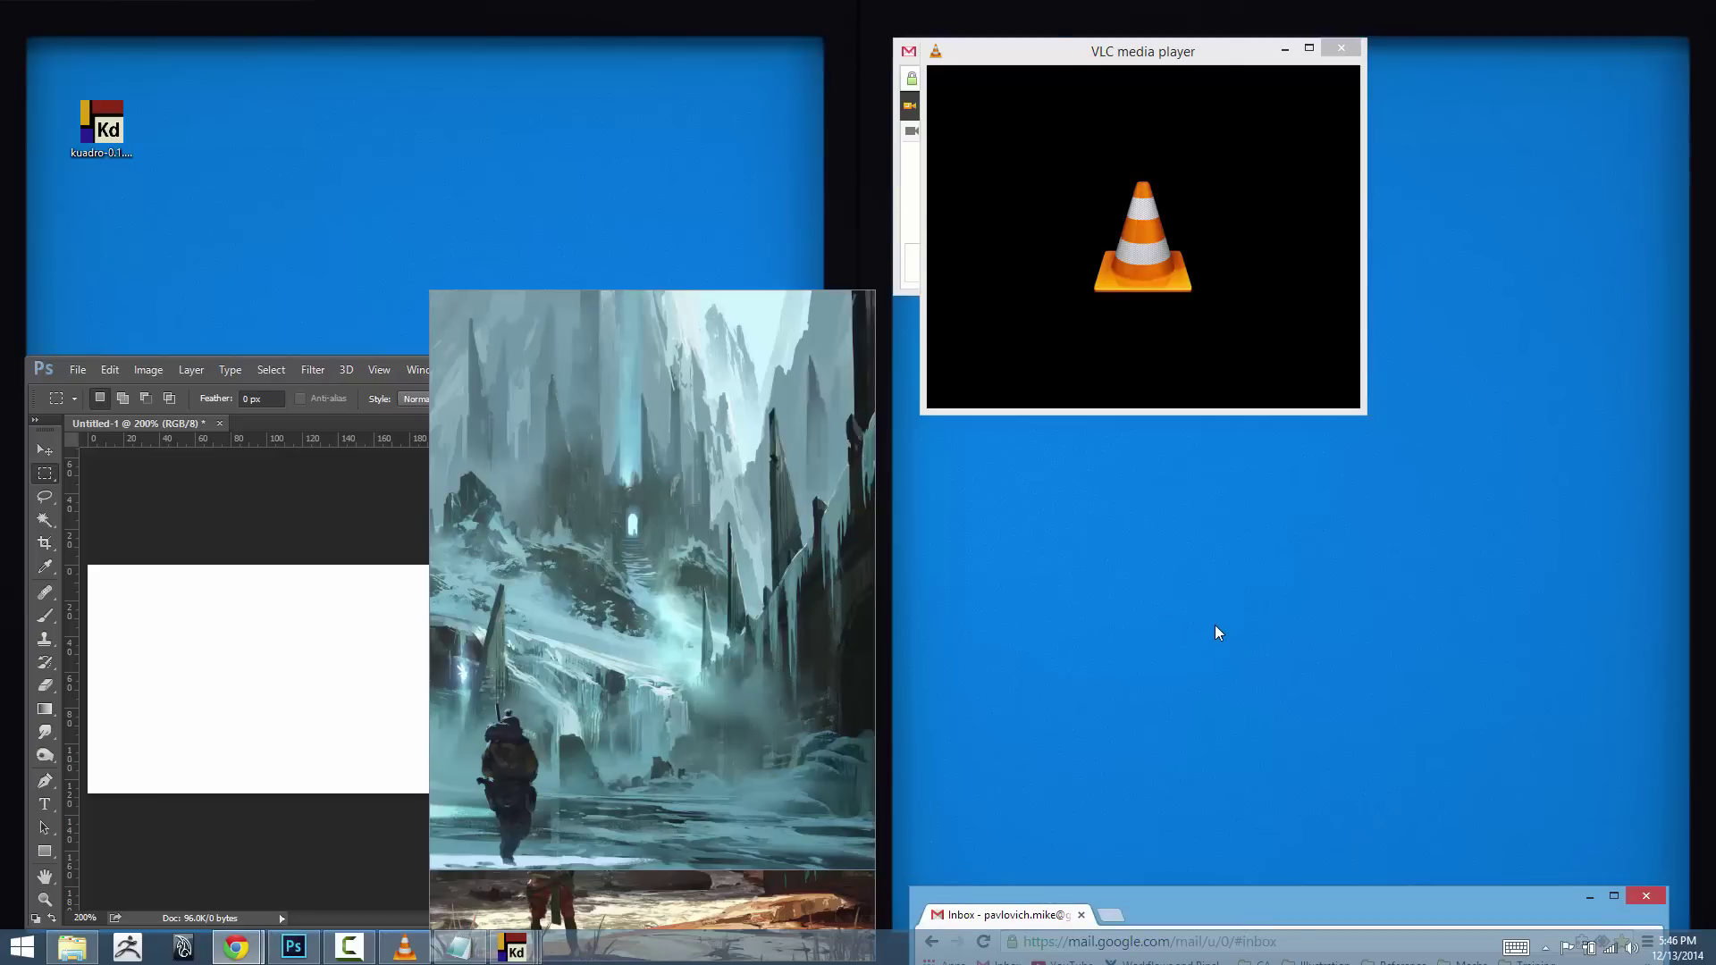
left_click_drag(667, 467, 1441, 233)
left_click_drag(672, 512, 345, 226)
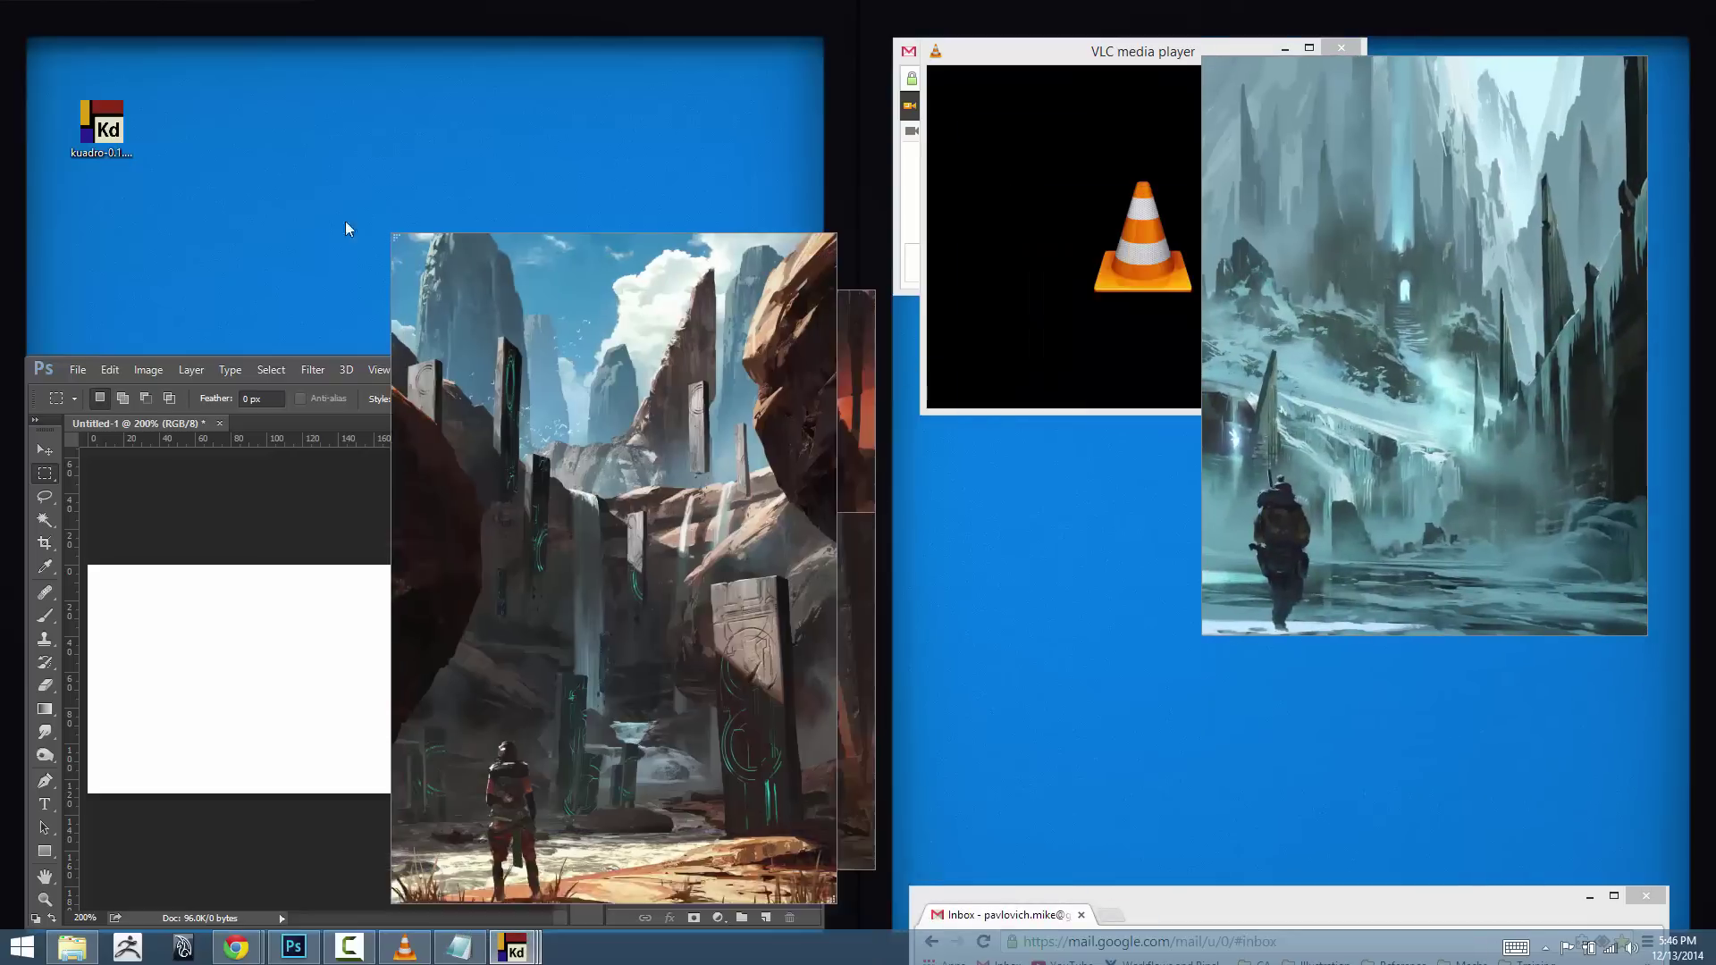
left_click_drag(788, 478, 1313, 492)
left_click_drag(621, 597, 1251, 705)
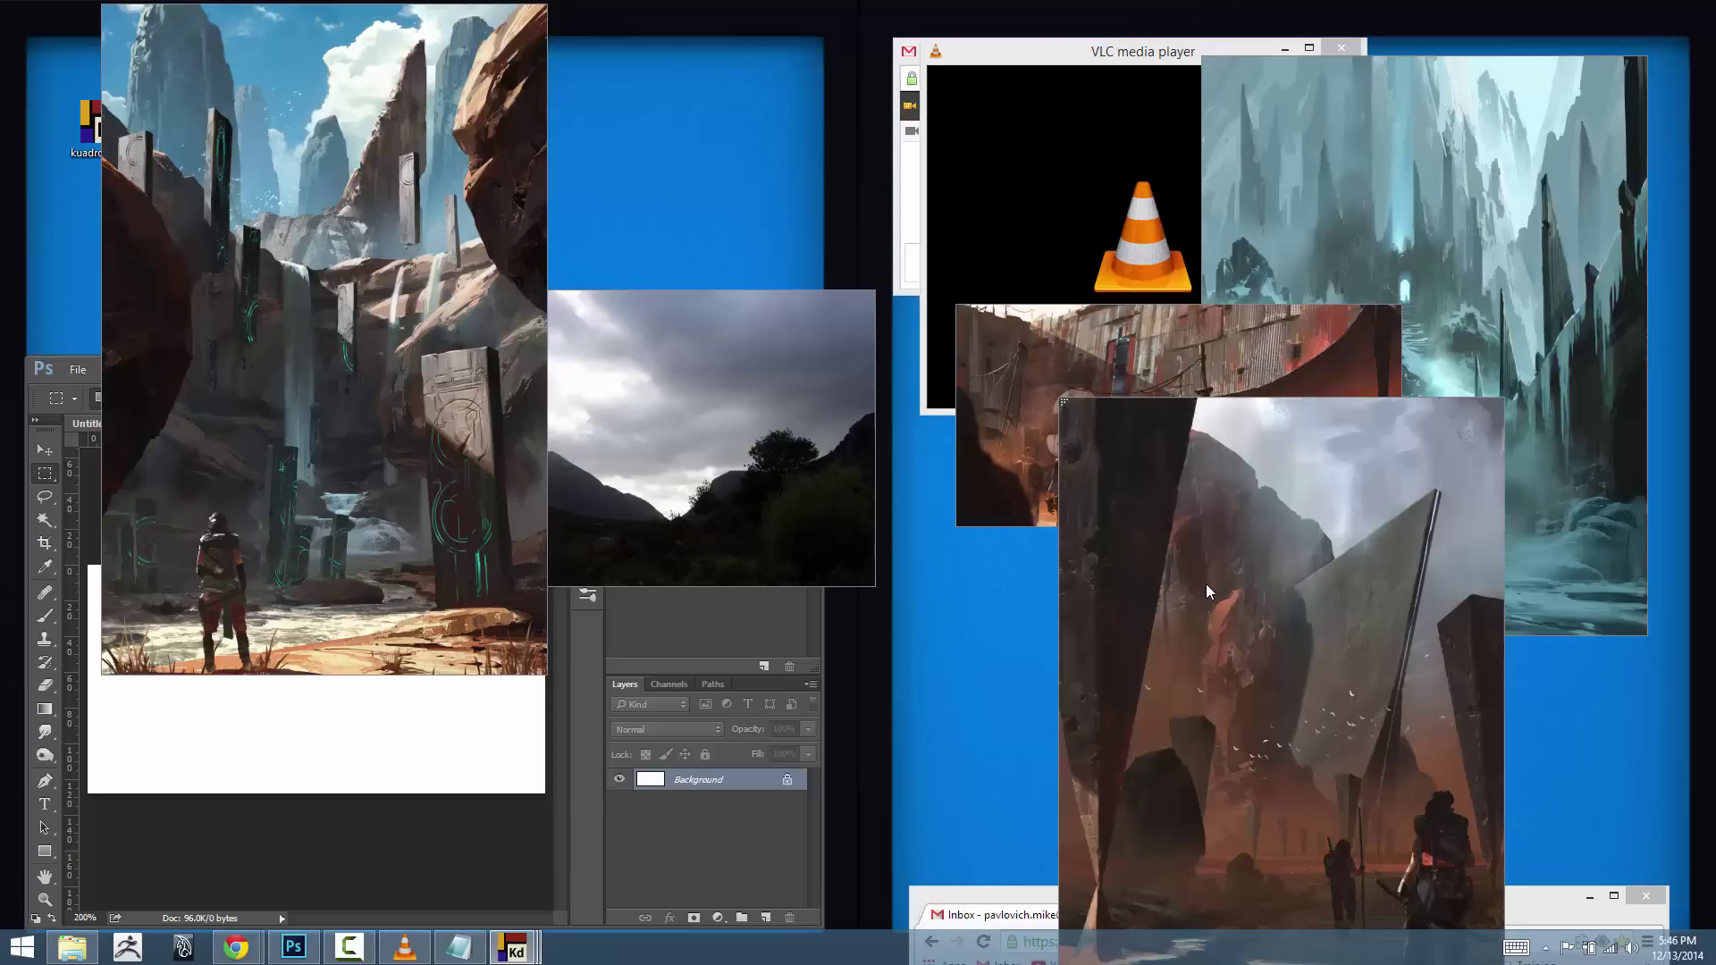
left_click_drag(1205, 583, 1020, 349)
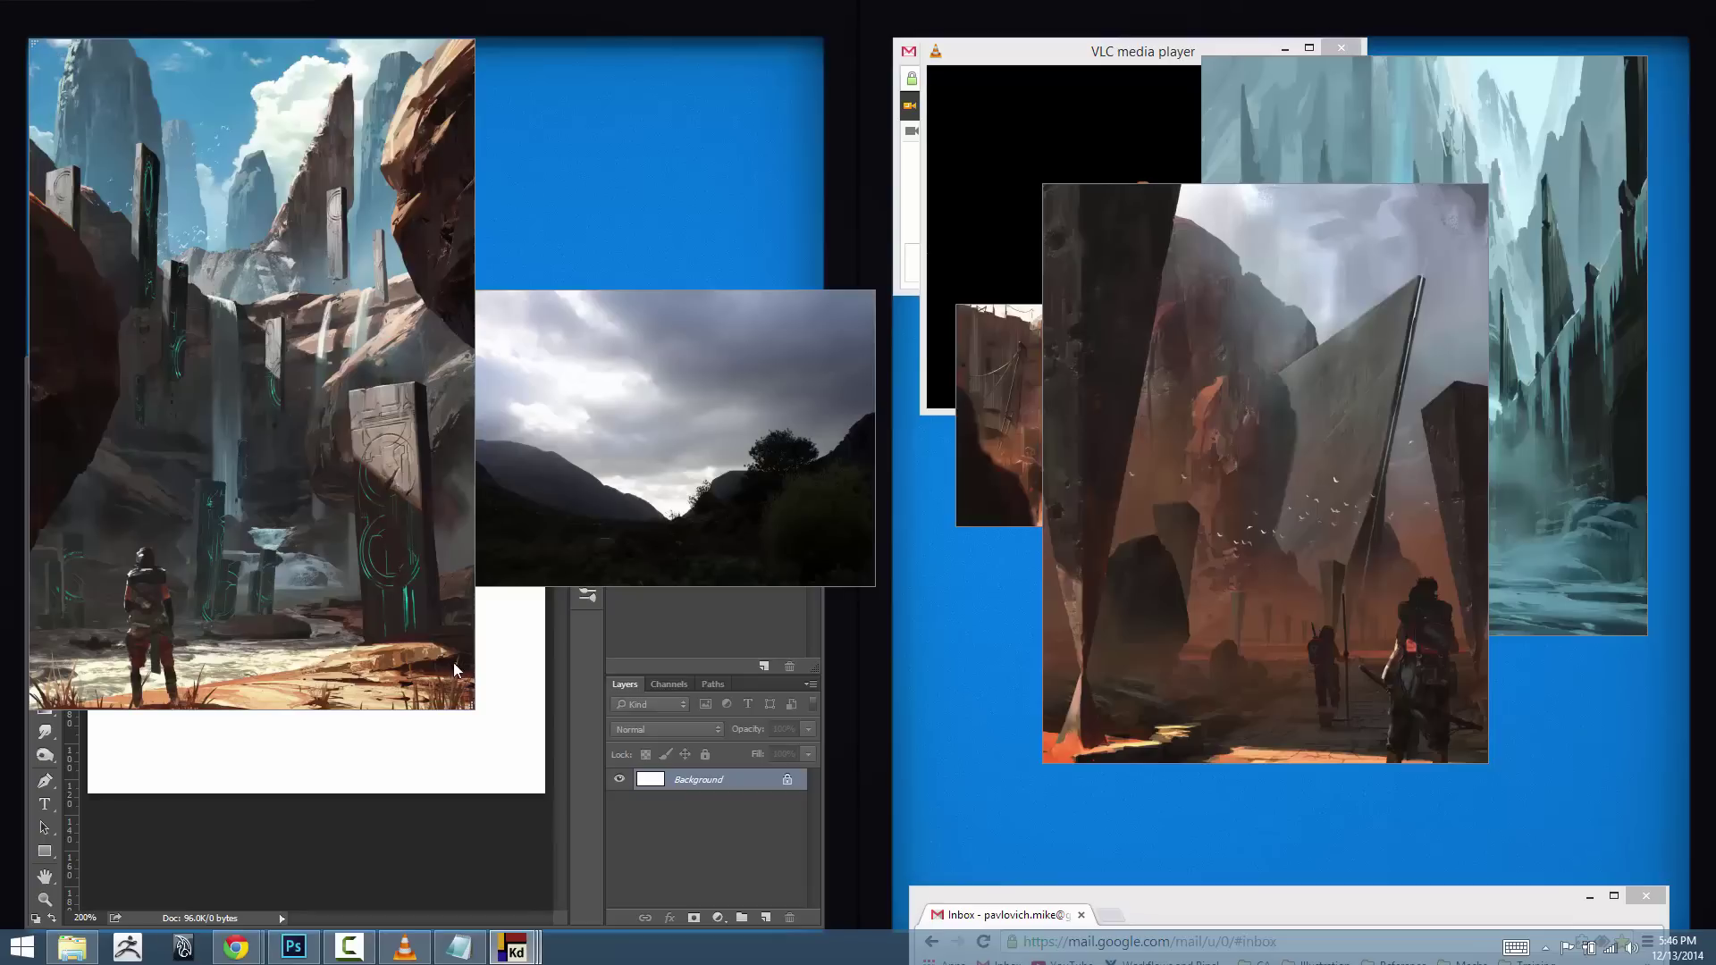
- Crop the waterfall image's frame to fit above the Photoshop window and frame the standing figure in it
left_click_drag(470, 707, 432, 352)
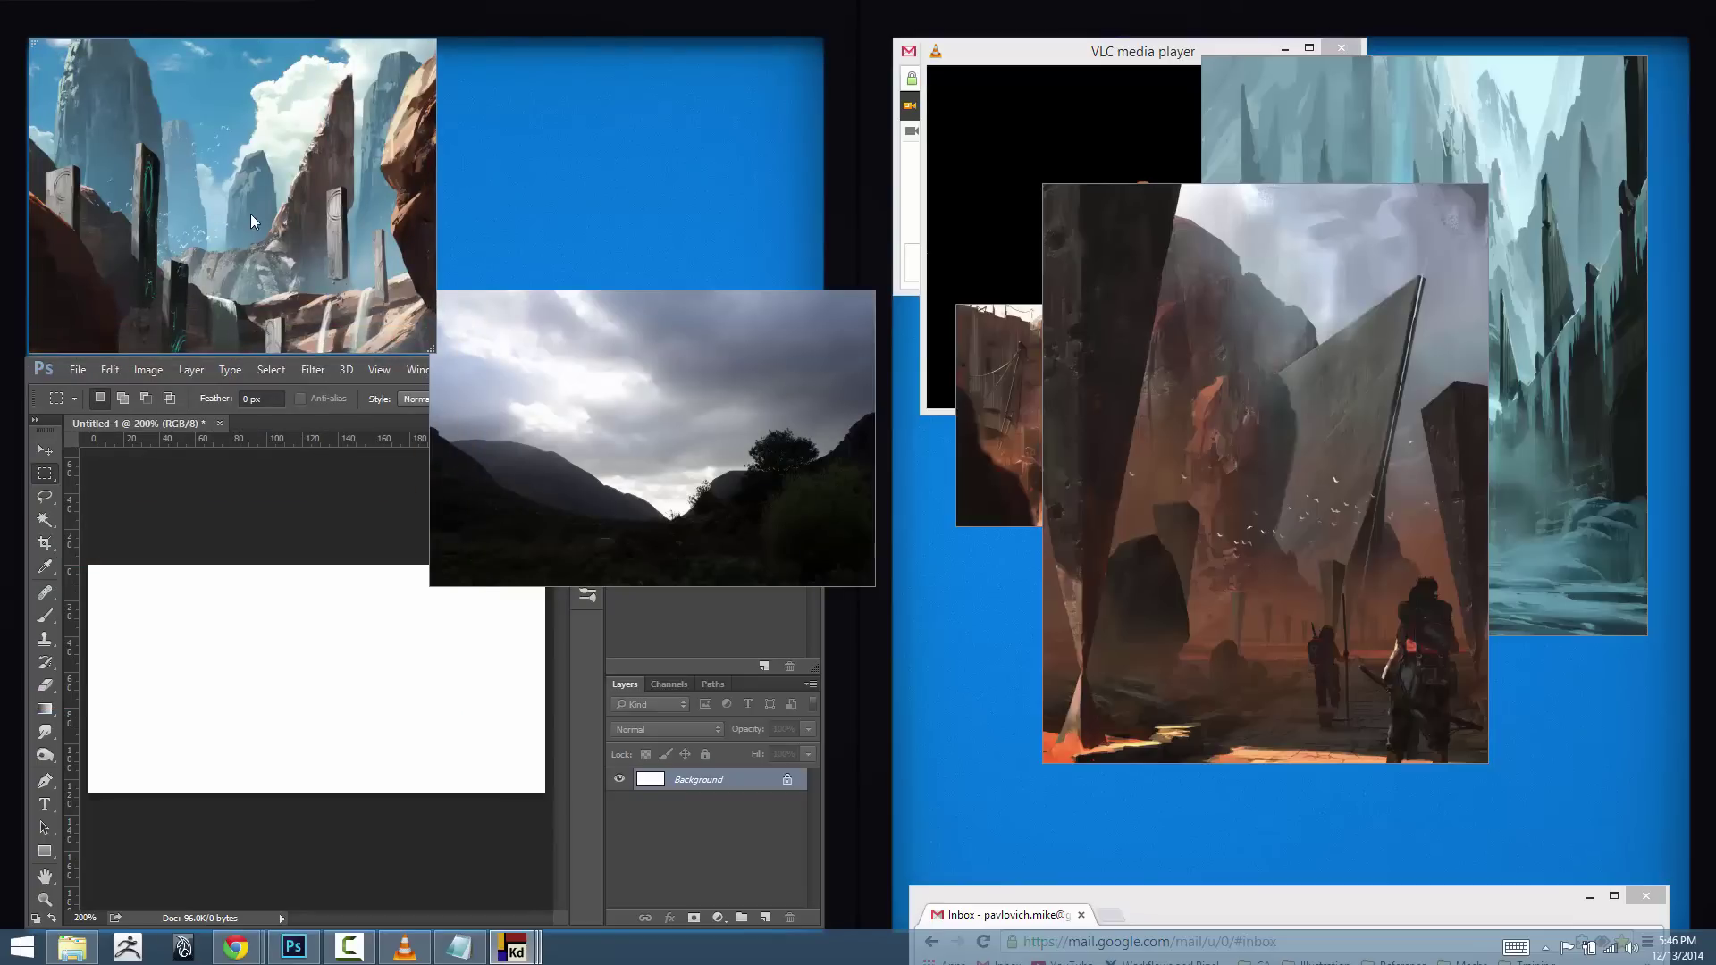
left_click_drag(315, 186, 272, 9)
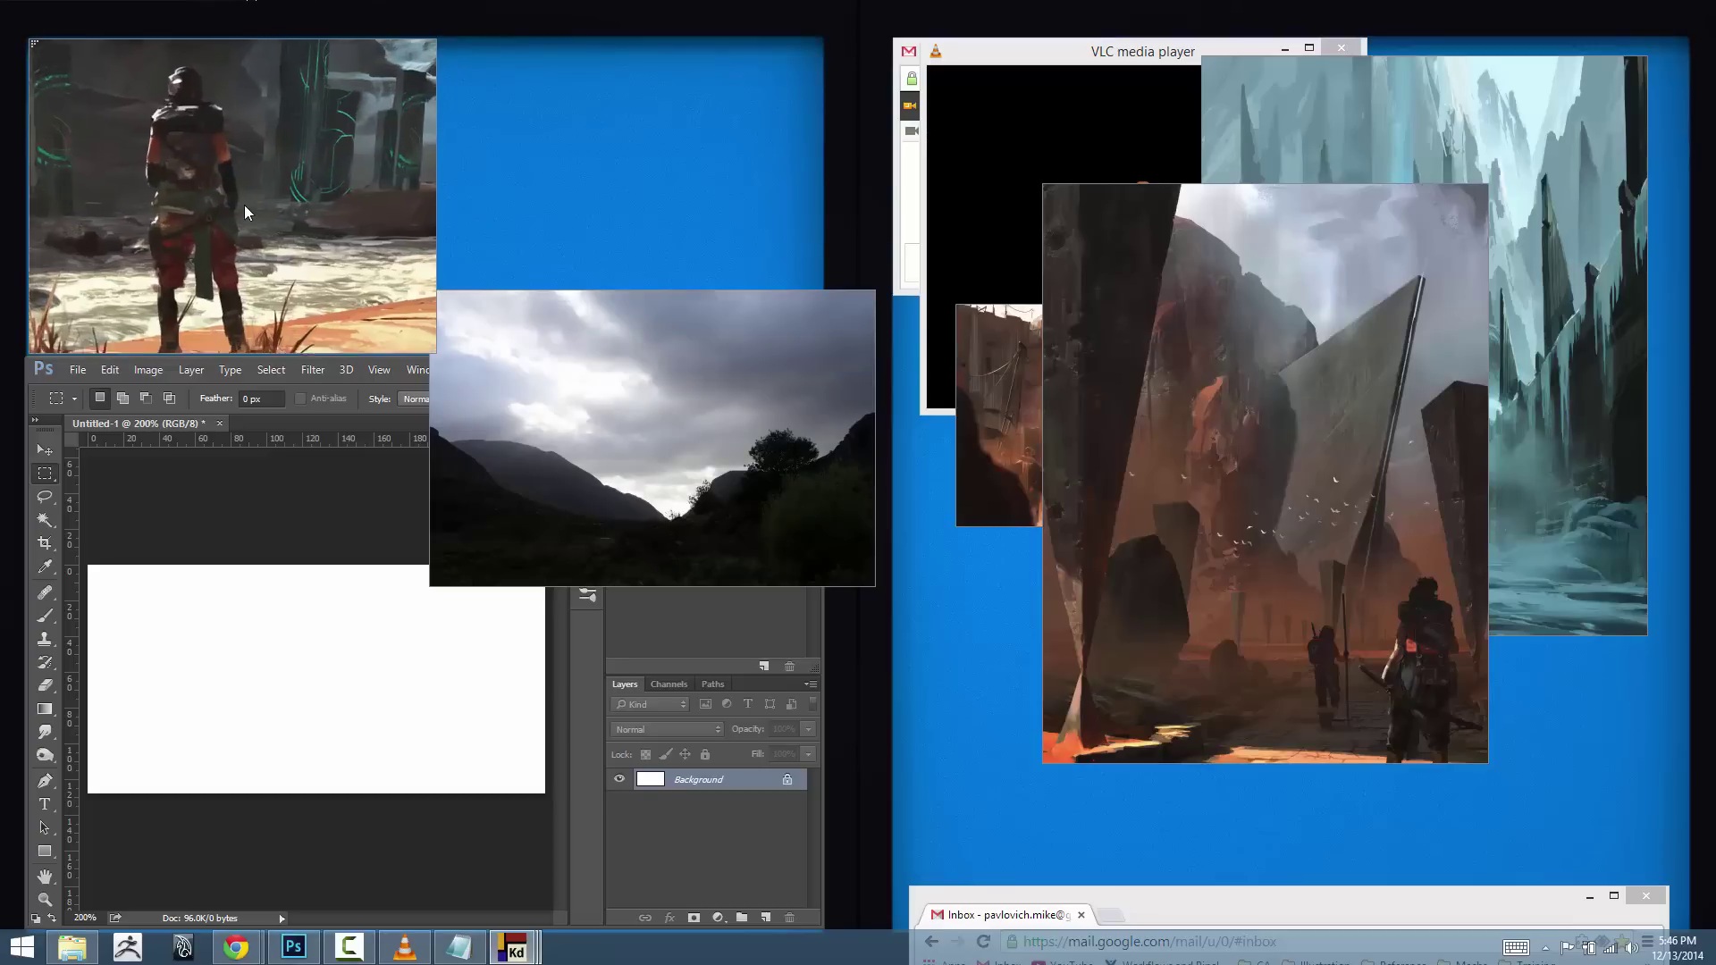
- Move the cloudy landscape photo above Photoshop and arrange the forest, tree line drawing and red desert images on the right monitor
mouse_move(646, 507)
left_mouse_down()
mouse_move(752, 283)
mouse_move(638, 225)
left_mouse_up()
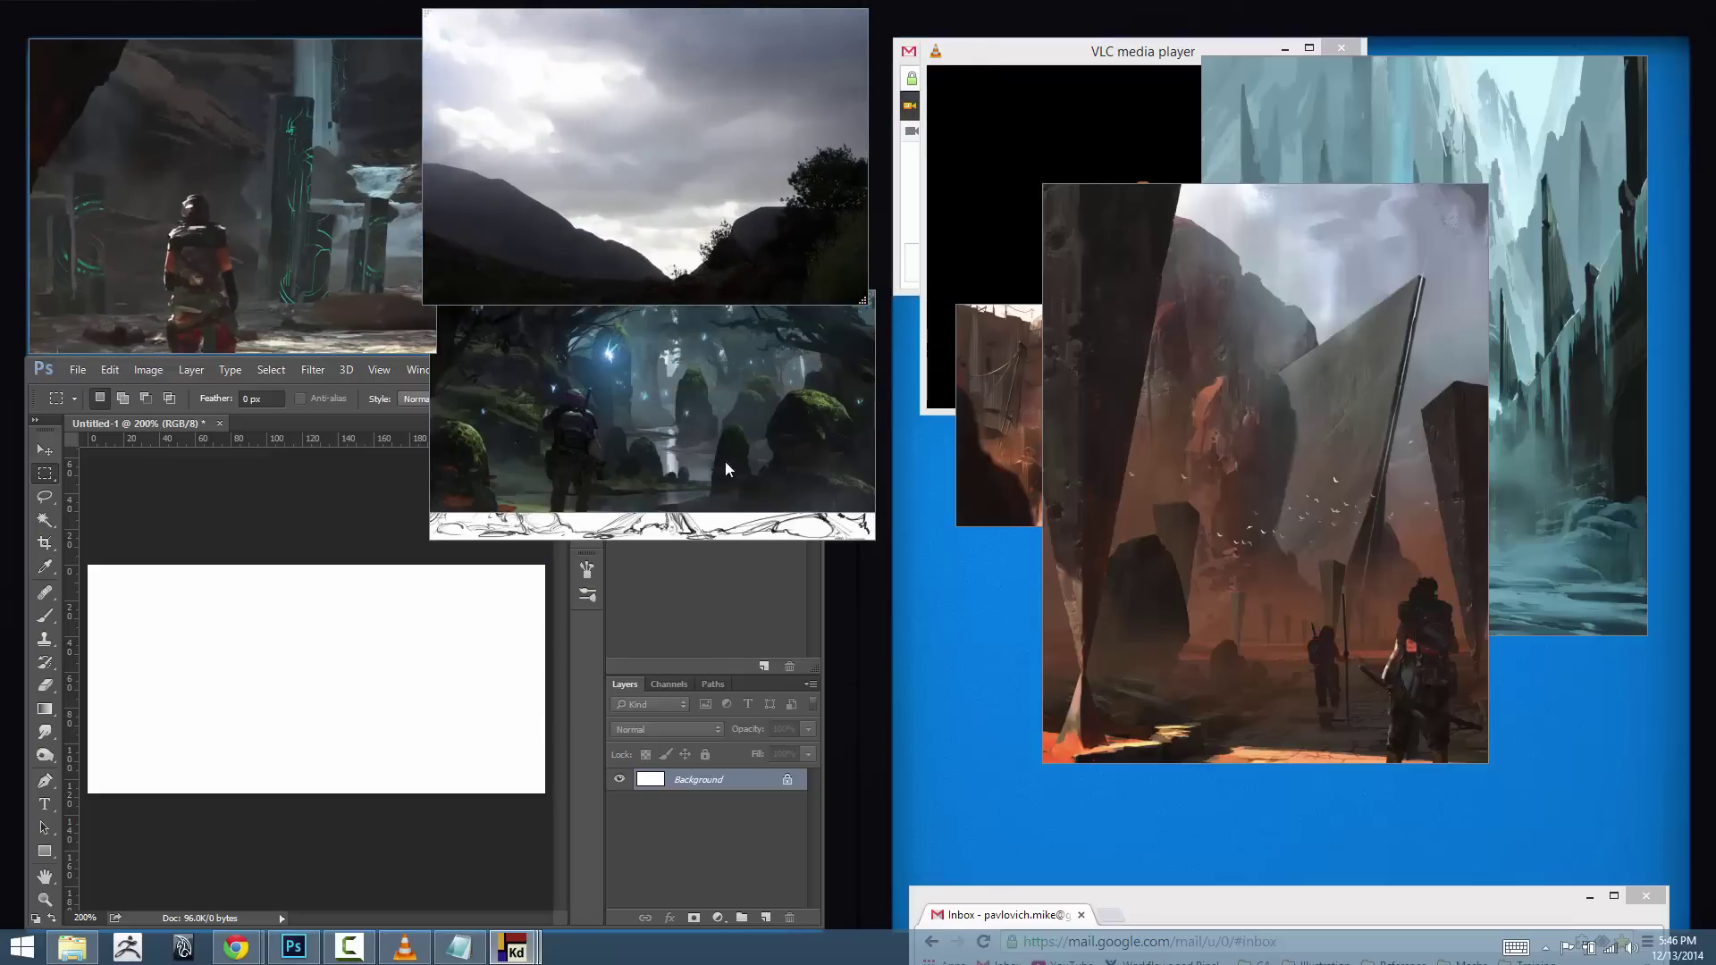
mouse_move(659, 430)
left_mouse_down()
mouse_move(1183, 822)
mouse_move(1146, 763)
mouse_move(1127, 776)
left_mouse_up()
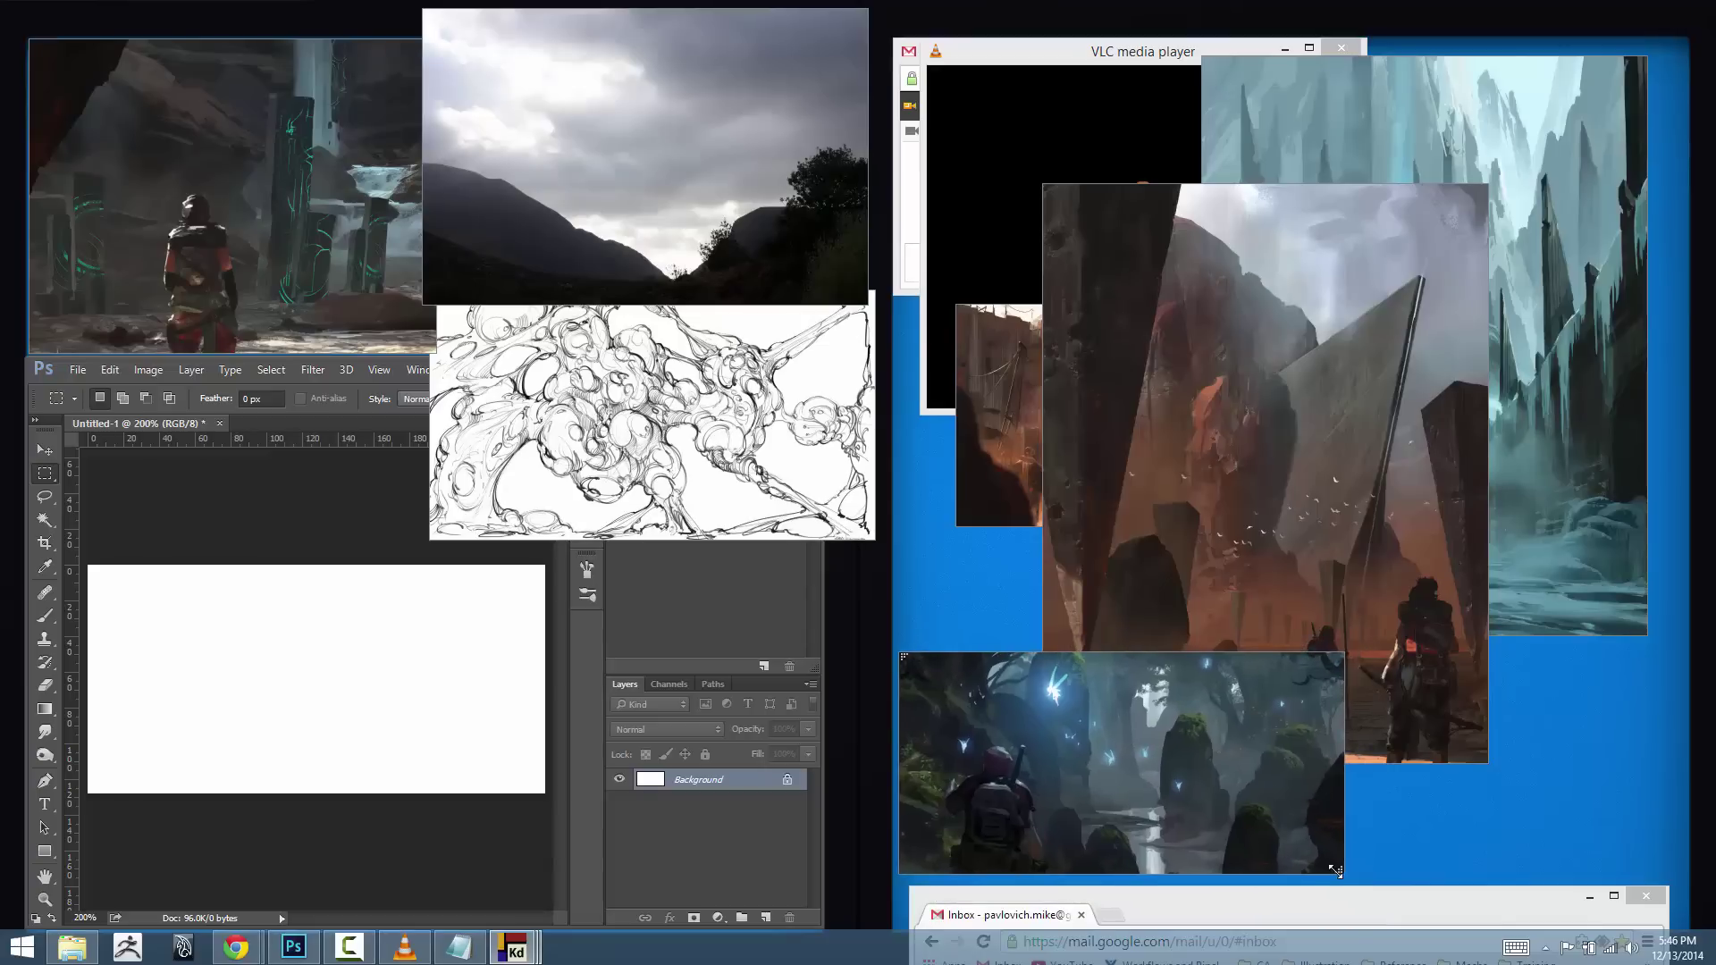
mouse_move(1338, 868)
left_mouse_down()
mouse_move(1426, 892)
mouse_move(1417, 879)
left_mouse_up()
mouse_move(571, 434)
left_mouse_down()
mouse_move(1548, 774)
mouse_move(1506, 805)
left_mouse_up()
mouse_move(1251, 473)
left_mouse_down()
mouse_move(988, 383)
mouse_move(652, 349)
mouse_move(820, 501)
mouse_move(1299, 635)
left_mouse_up()
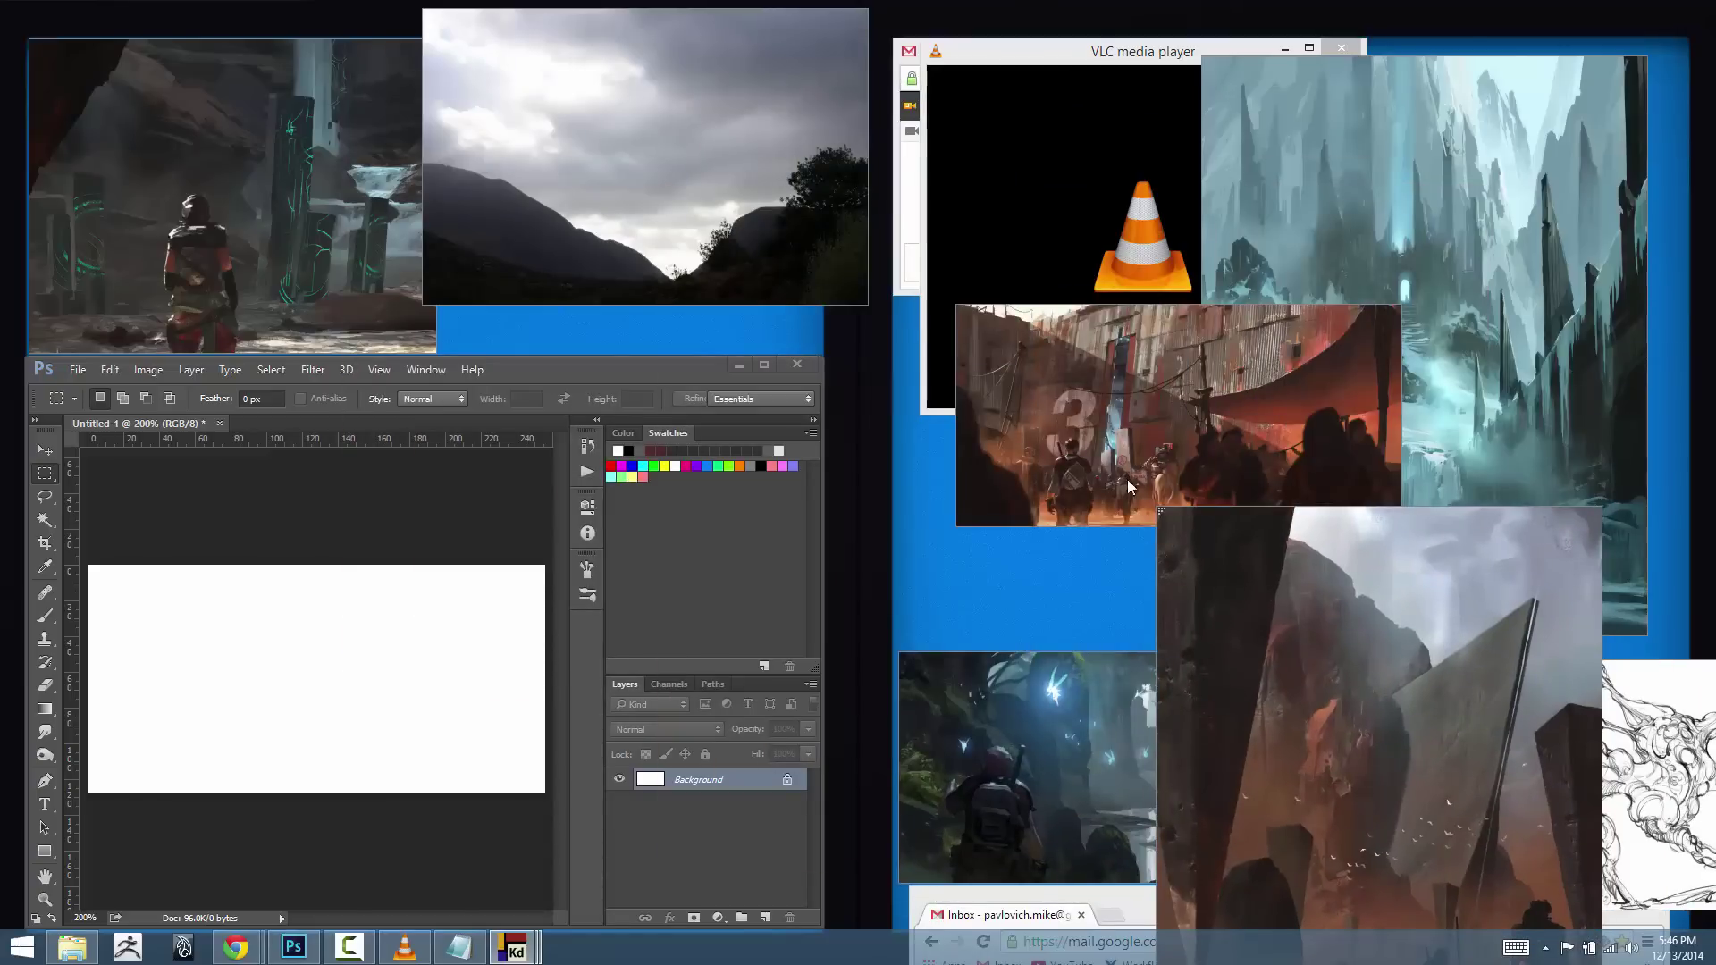
- Enlarge the red market scene with the number 3 and reposition it on the right monitor
mouse_move(1140, 474)
left_mouse_down()
mouse_move(1085, 630)
mouse_move(1077, 590)
left_mouse_up()
mouse_move(1330, 641)
left_mouse_down()
mouse_move(1539, 764)
mouse_move(1528, 750)
left_mouse_up()
mouse_move(1323, 640)
left_mouse_down()
mouse_move(1565, 765)
mouse_move(1290, 606)
left_mouse_up()
- Close the cloudy landscape photo and the icy scene, and move the market scene over to the left monitor
right_click(693, 159)
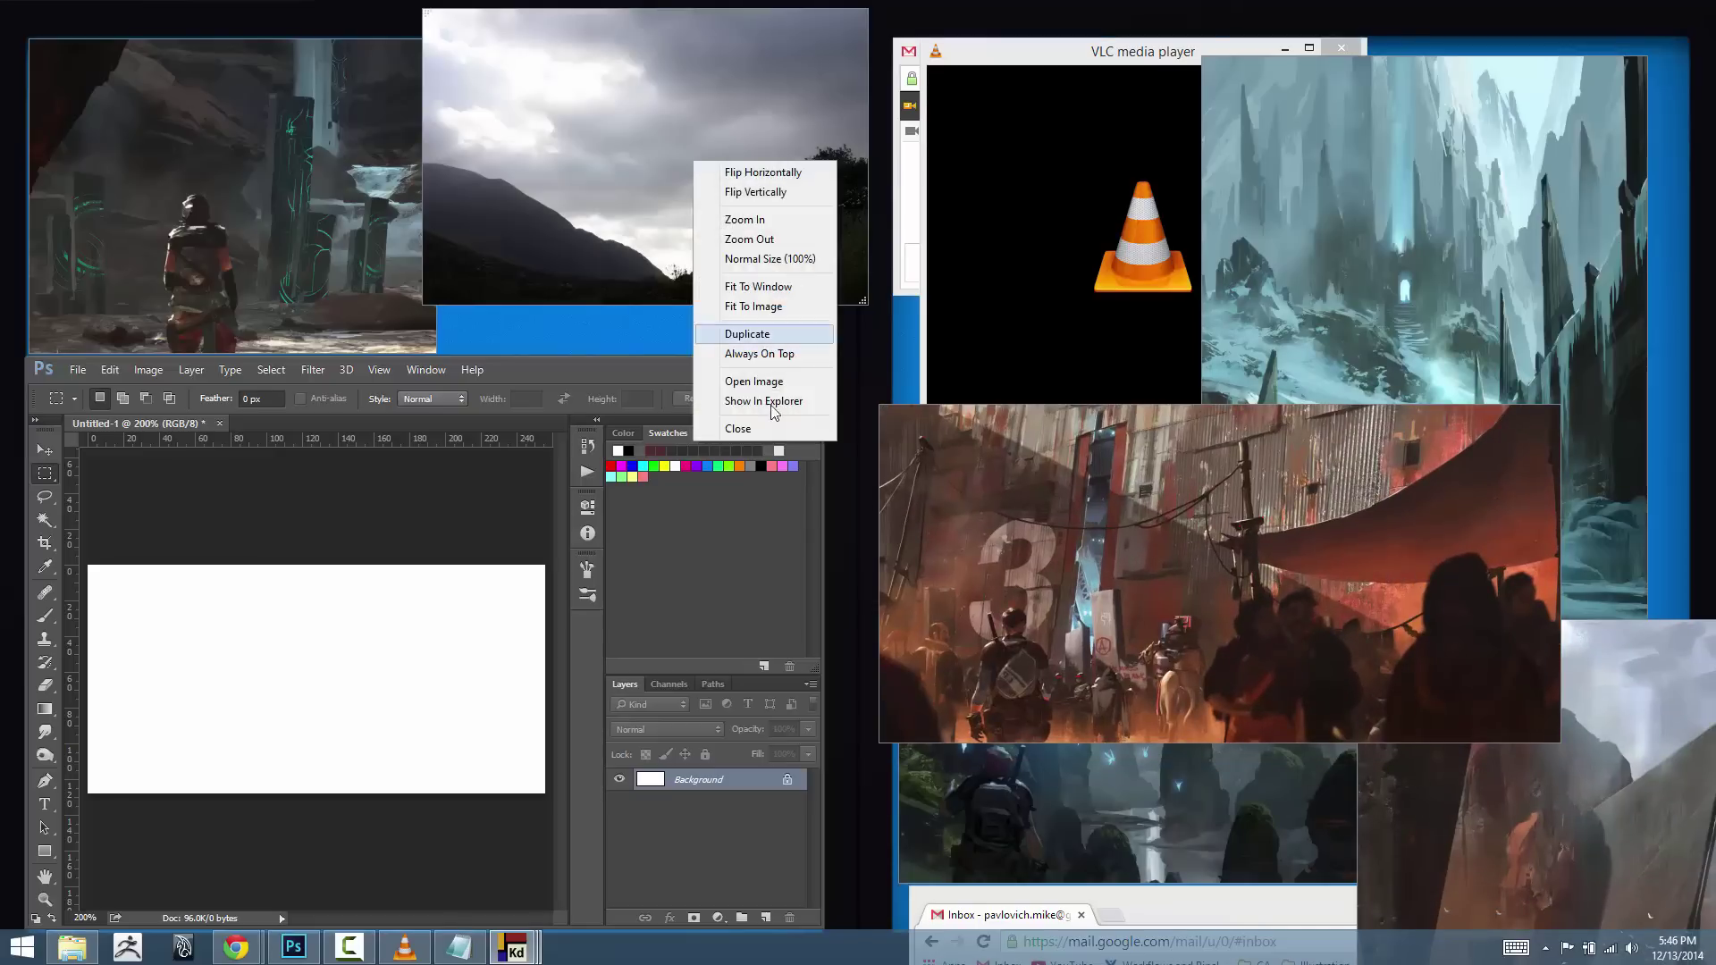
left_click(767, 438)
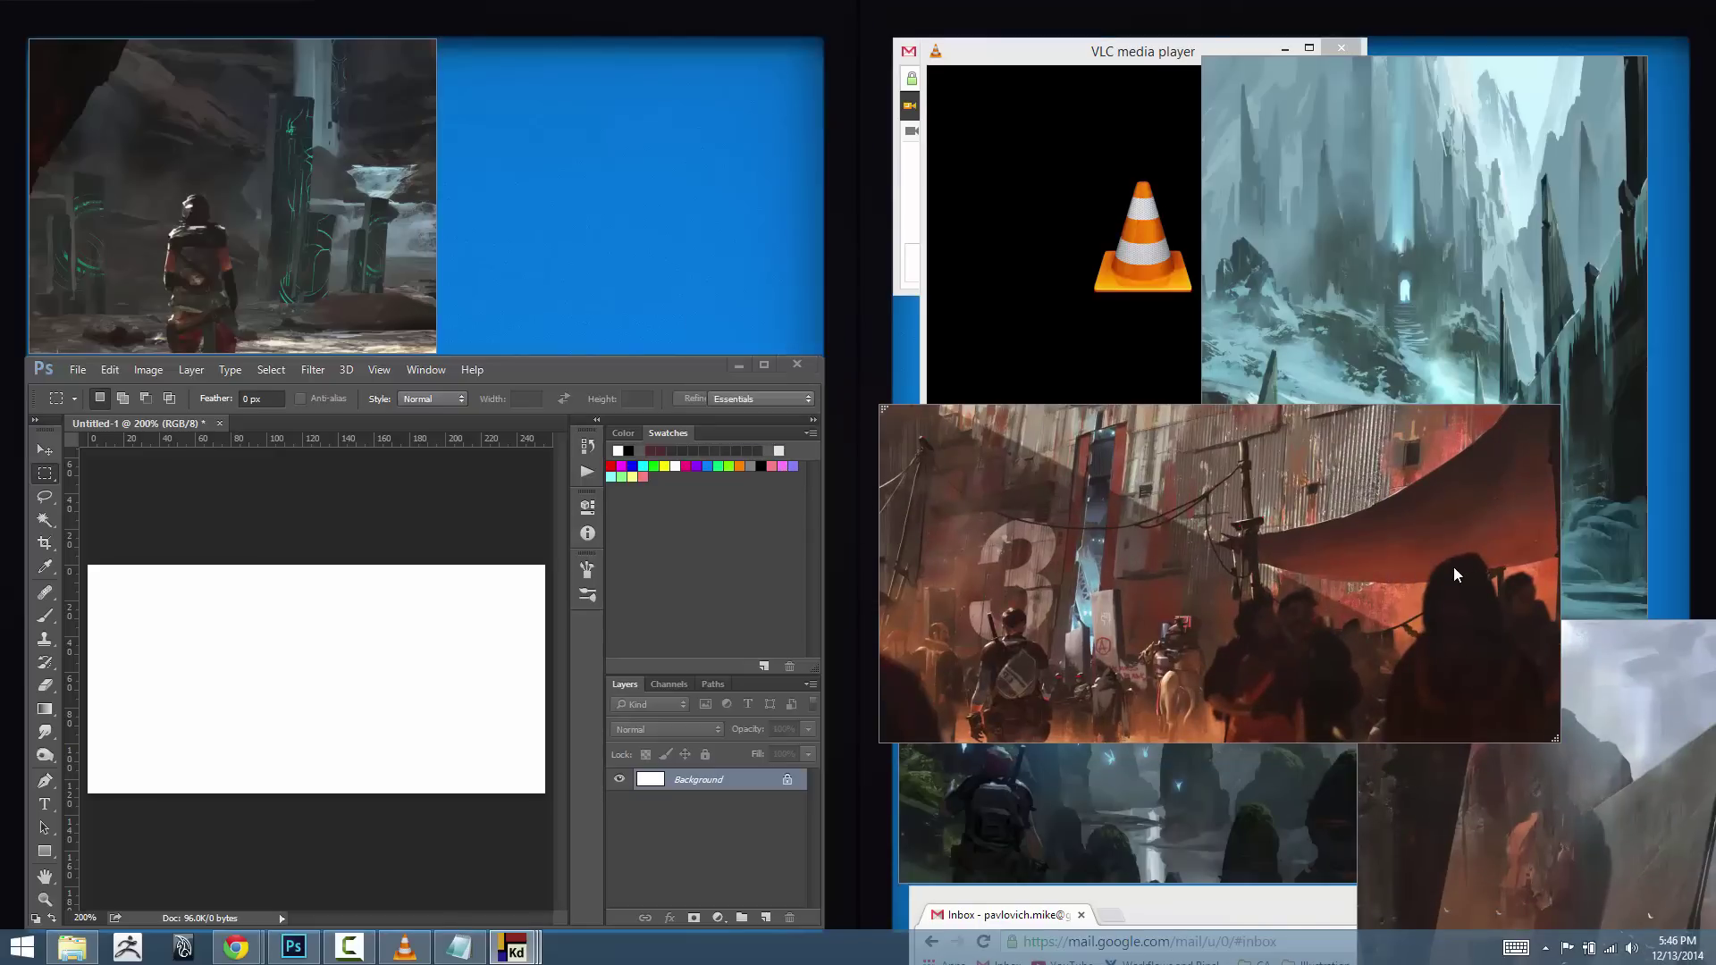
left_click_drag(1452, 566, 960, 265)
left_click_drag(1530, 399, 1529, 406)
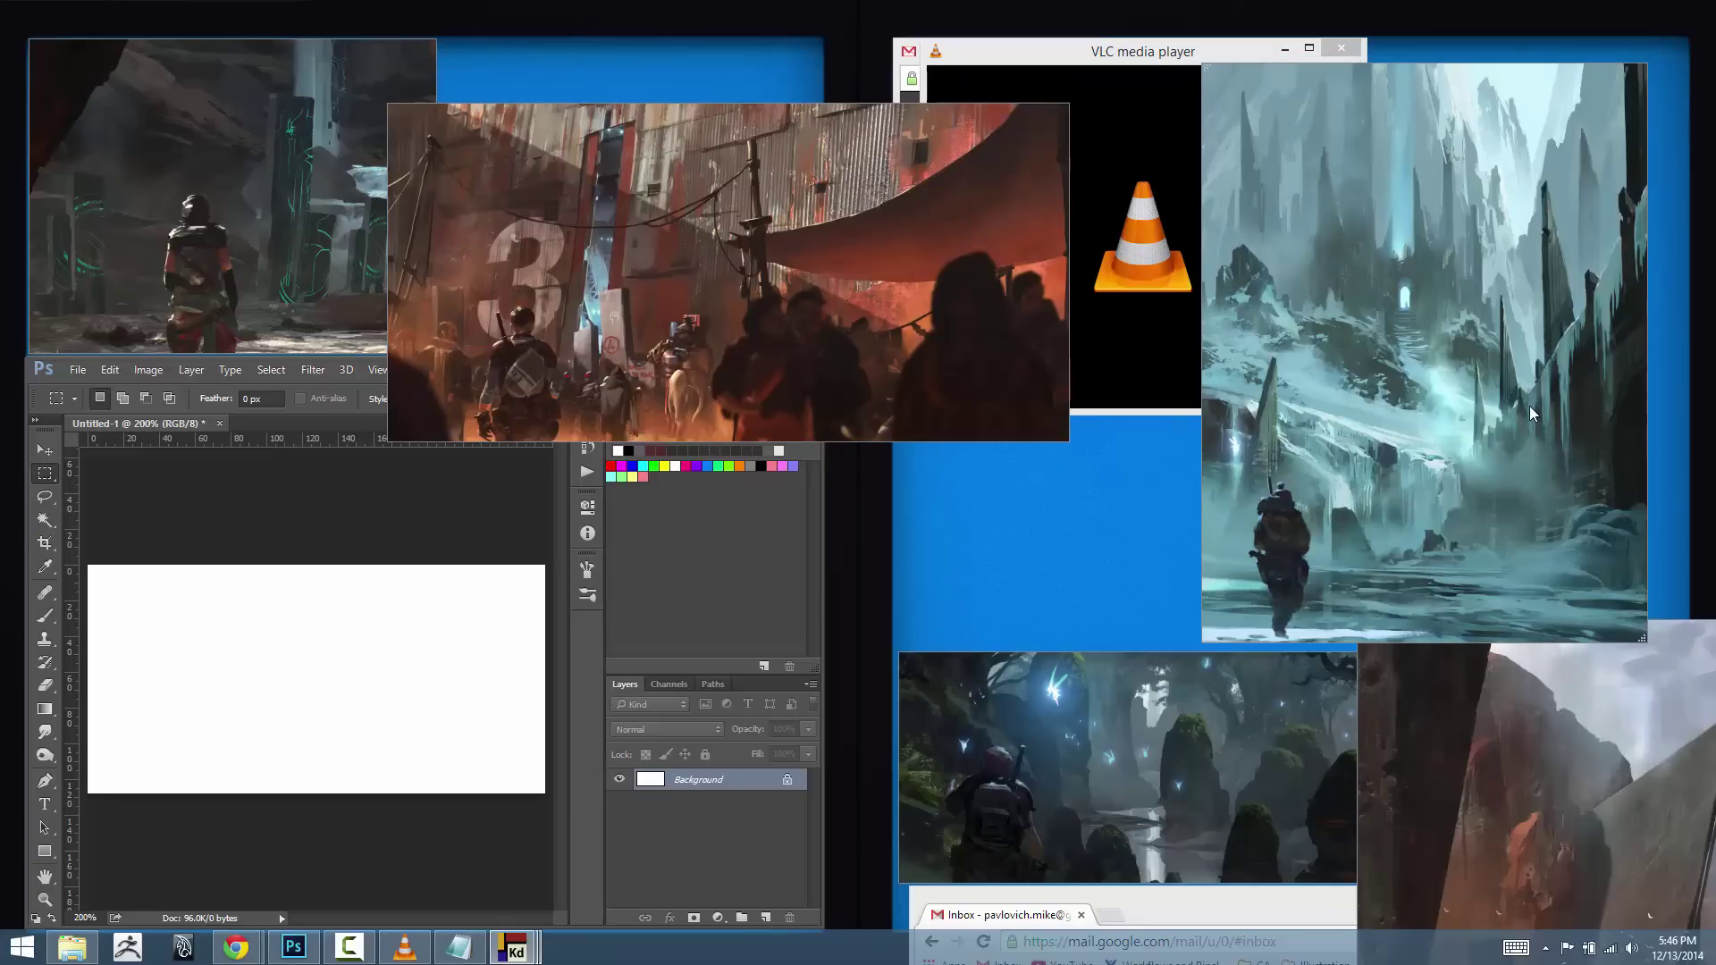
key("Delete")
- Place the red desert image beside VLC with the tree line drawing below it, and fit the market scene above the Photoshop window
mouse_move(1526, 792)
left_mouse_down()
mouse_move(1315, 354)
mouse_move(1380, 240)
left_mouse_up()
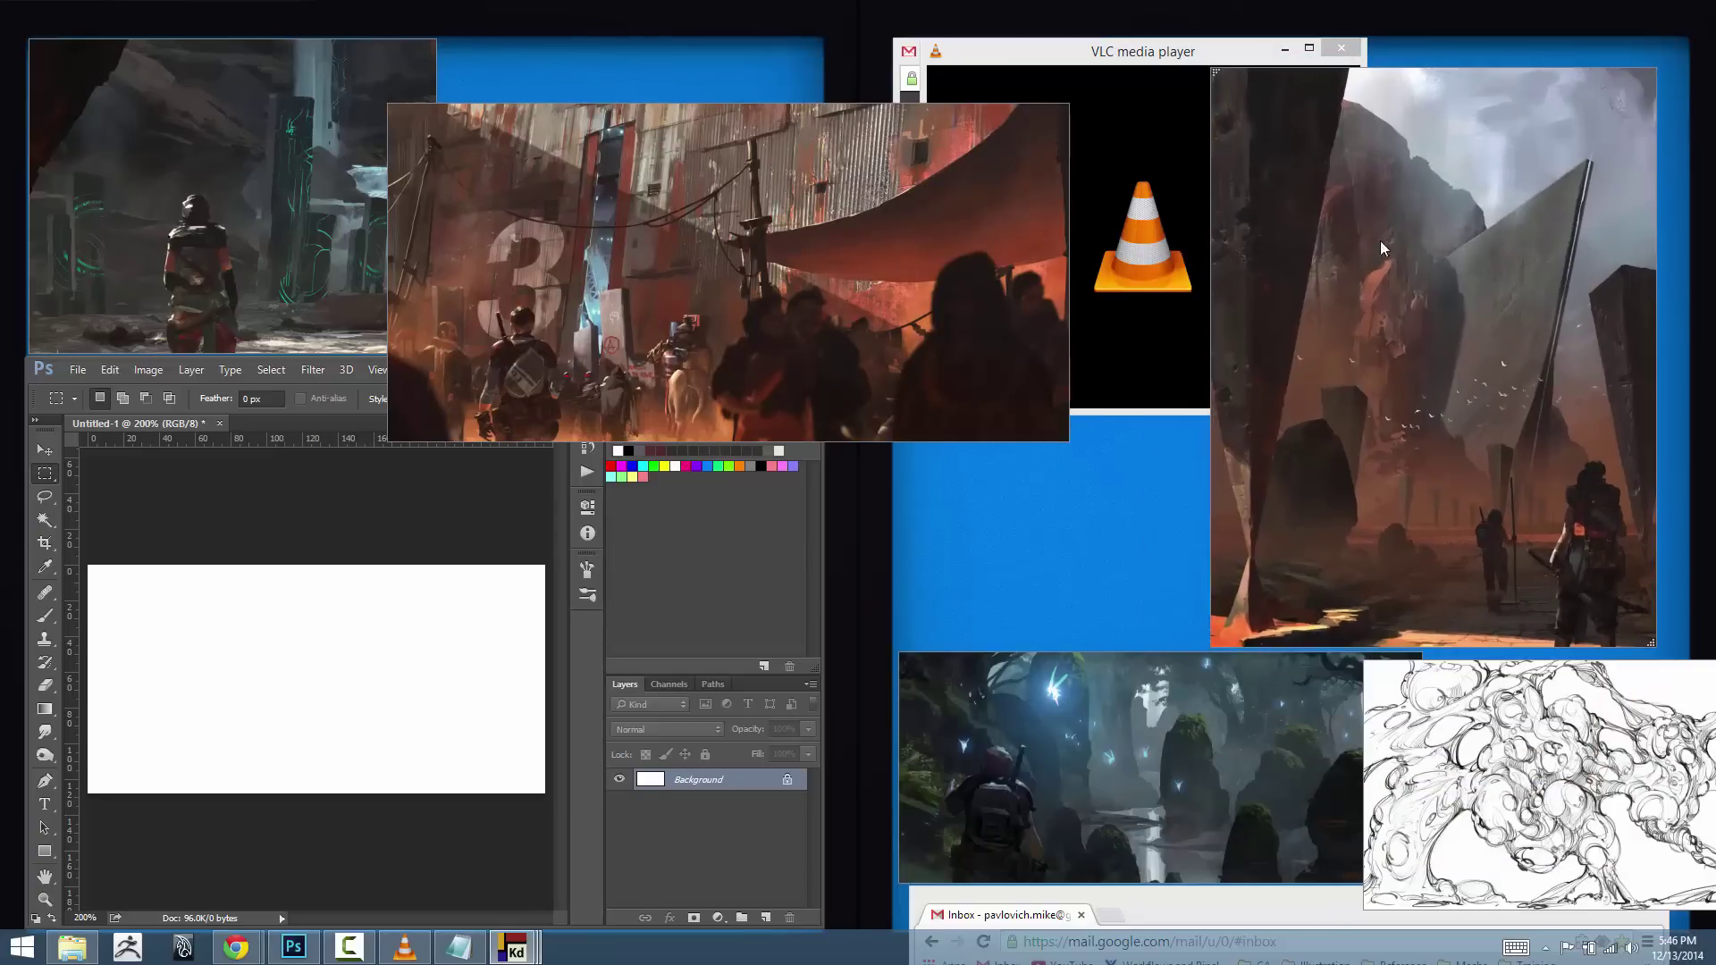
left_click_drag(1502, 747, 1024, 496)
mouse_move(816, 280)
left_mouse_down()
mouse_move(728, 193)
mouse_move(695, 207)
left_mouse_up()
left_click_drag(945, 365, 822, 355)
left_click_drag(1164, 523, 1516, 754)
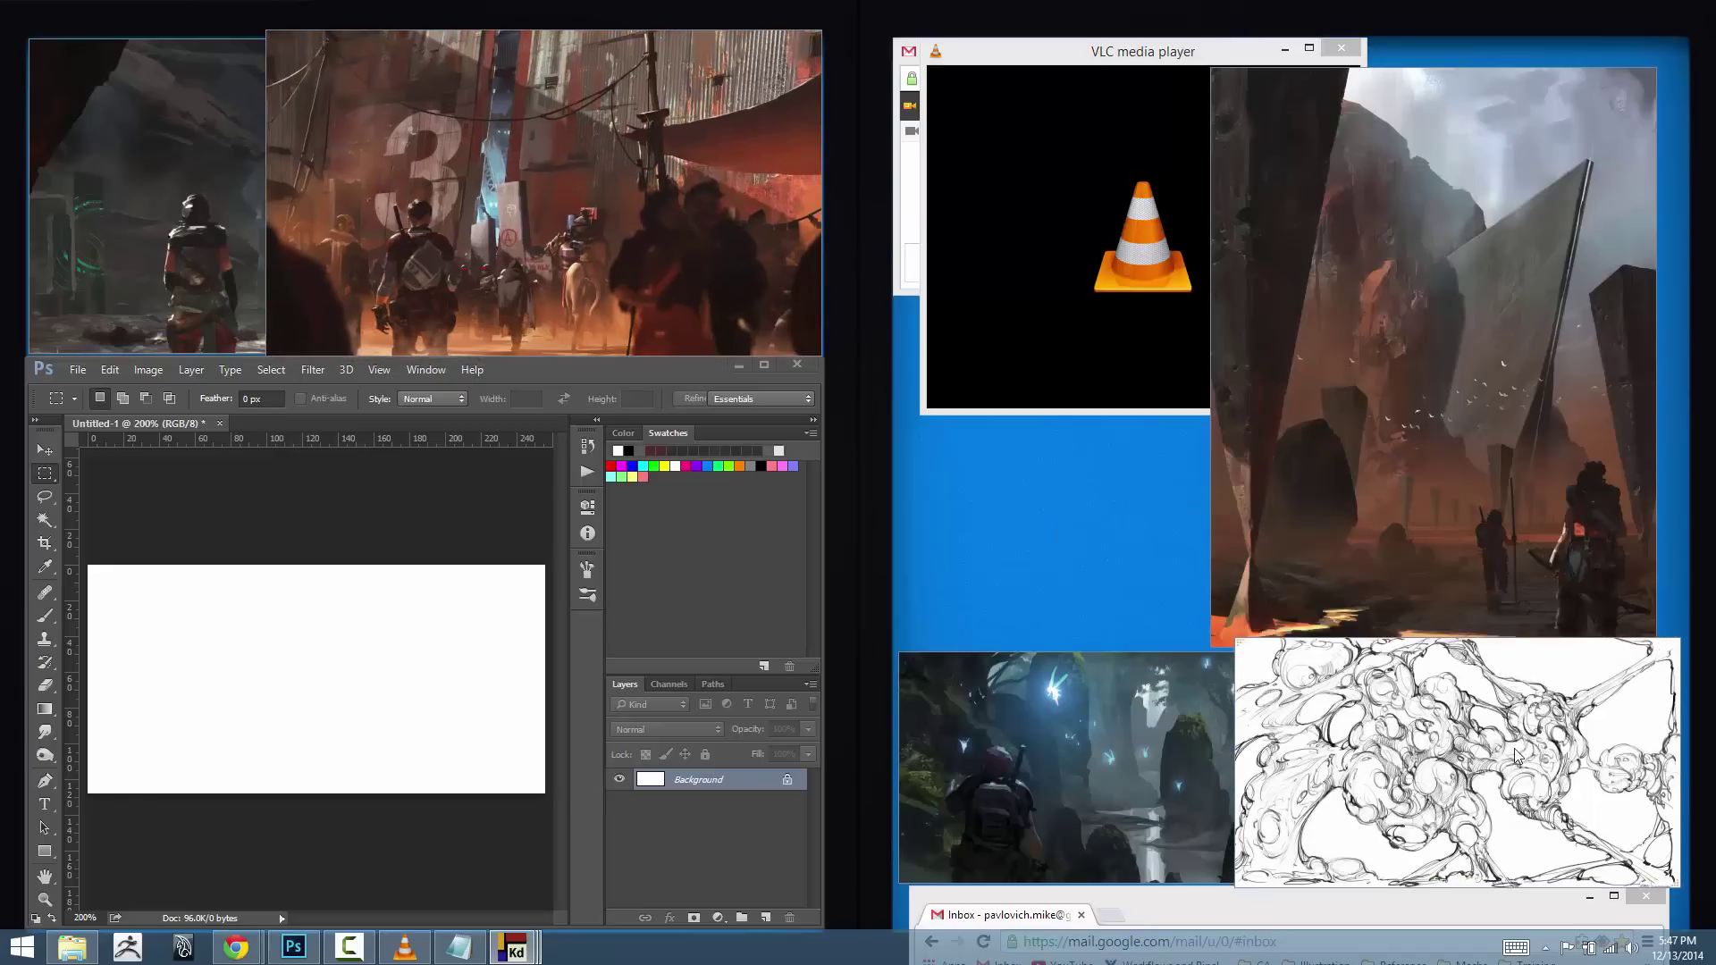
- Fit the forest image below the VLC window, zoomed in on the soldier, and shift the red desert image into the monitor's upper corner
left_click_drag(1108, 757, 1095, 529)
mouse_move(1403, 652)
left_mouse_down()
mouse_move(1278, 852)
mouse_move(1291, 865)
left_mouse_up()
scroll(1120, 738, "up", 2)
left_click_drag(1108, 716, 1097, 678)
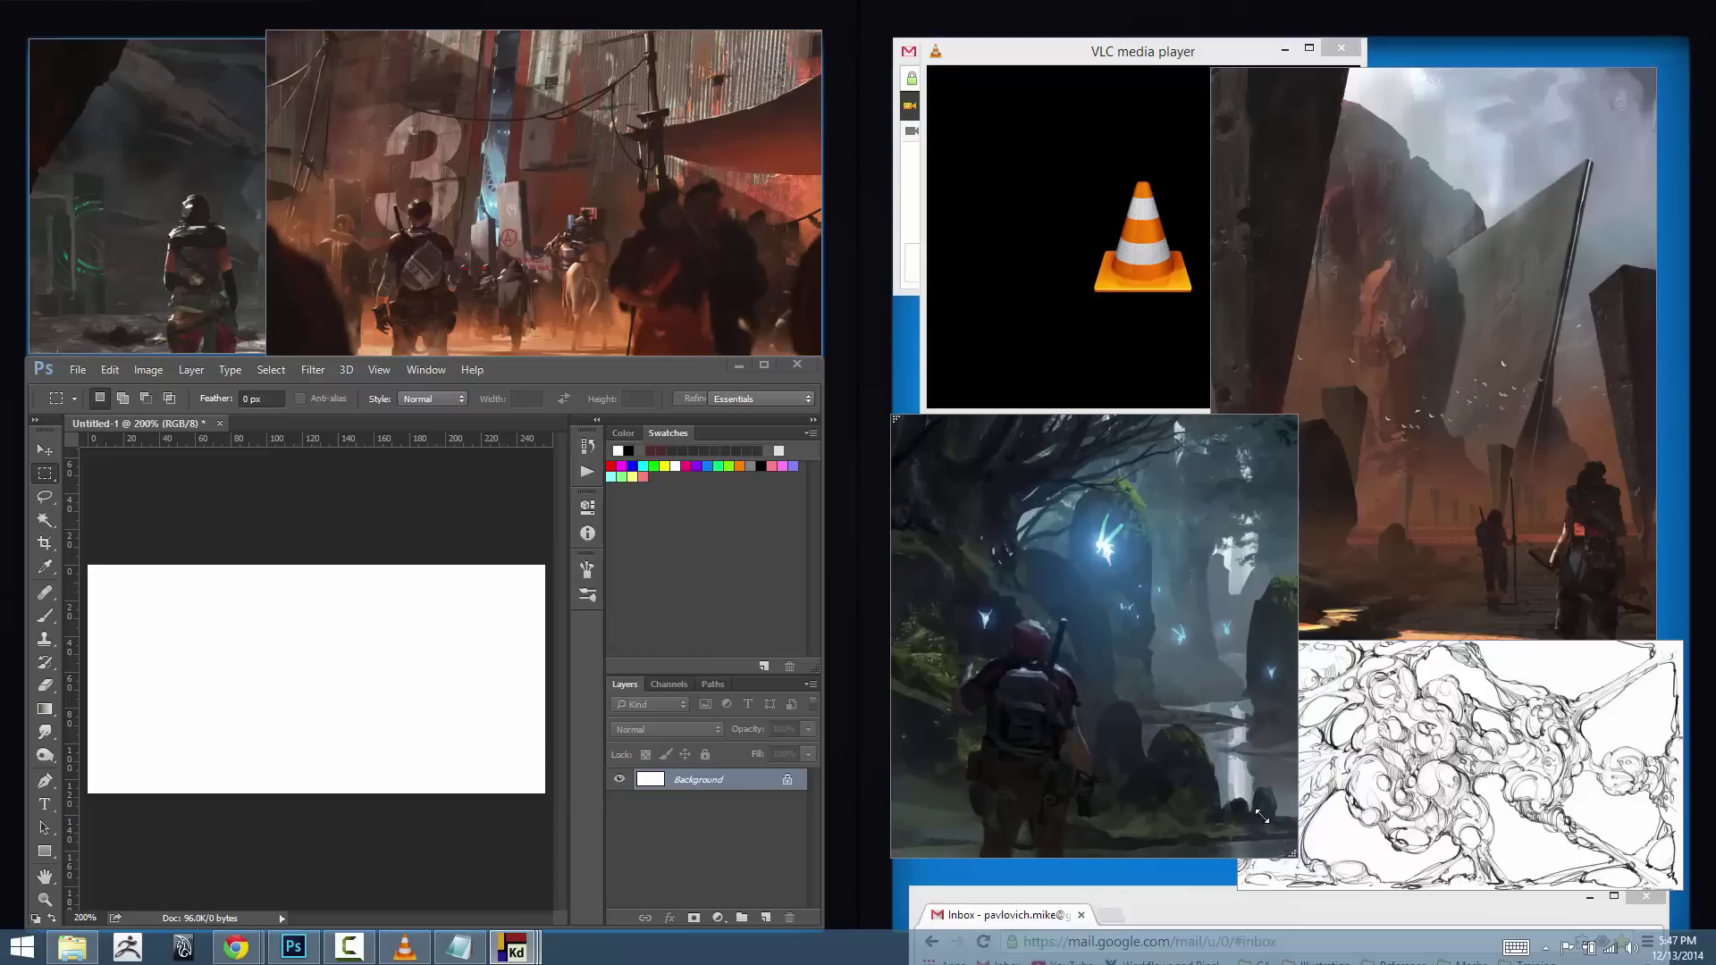
left_click_drag(1292, 853, 1279, 872)
mouse_move(1099, 641)
left_mouse_down()
mouse_move(1053, 532)
mouse_move(1149, 575)
mouse_move(1045, 662)
mouse_move(1145, 593)
left_mouse_up()
scroll(1048, 647, "up", 2)
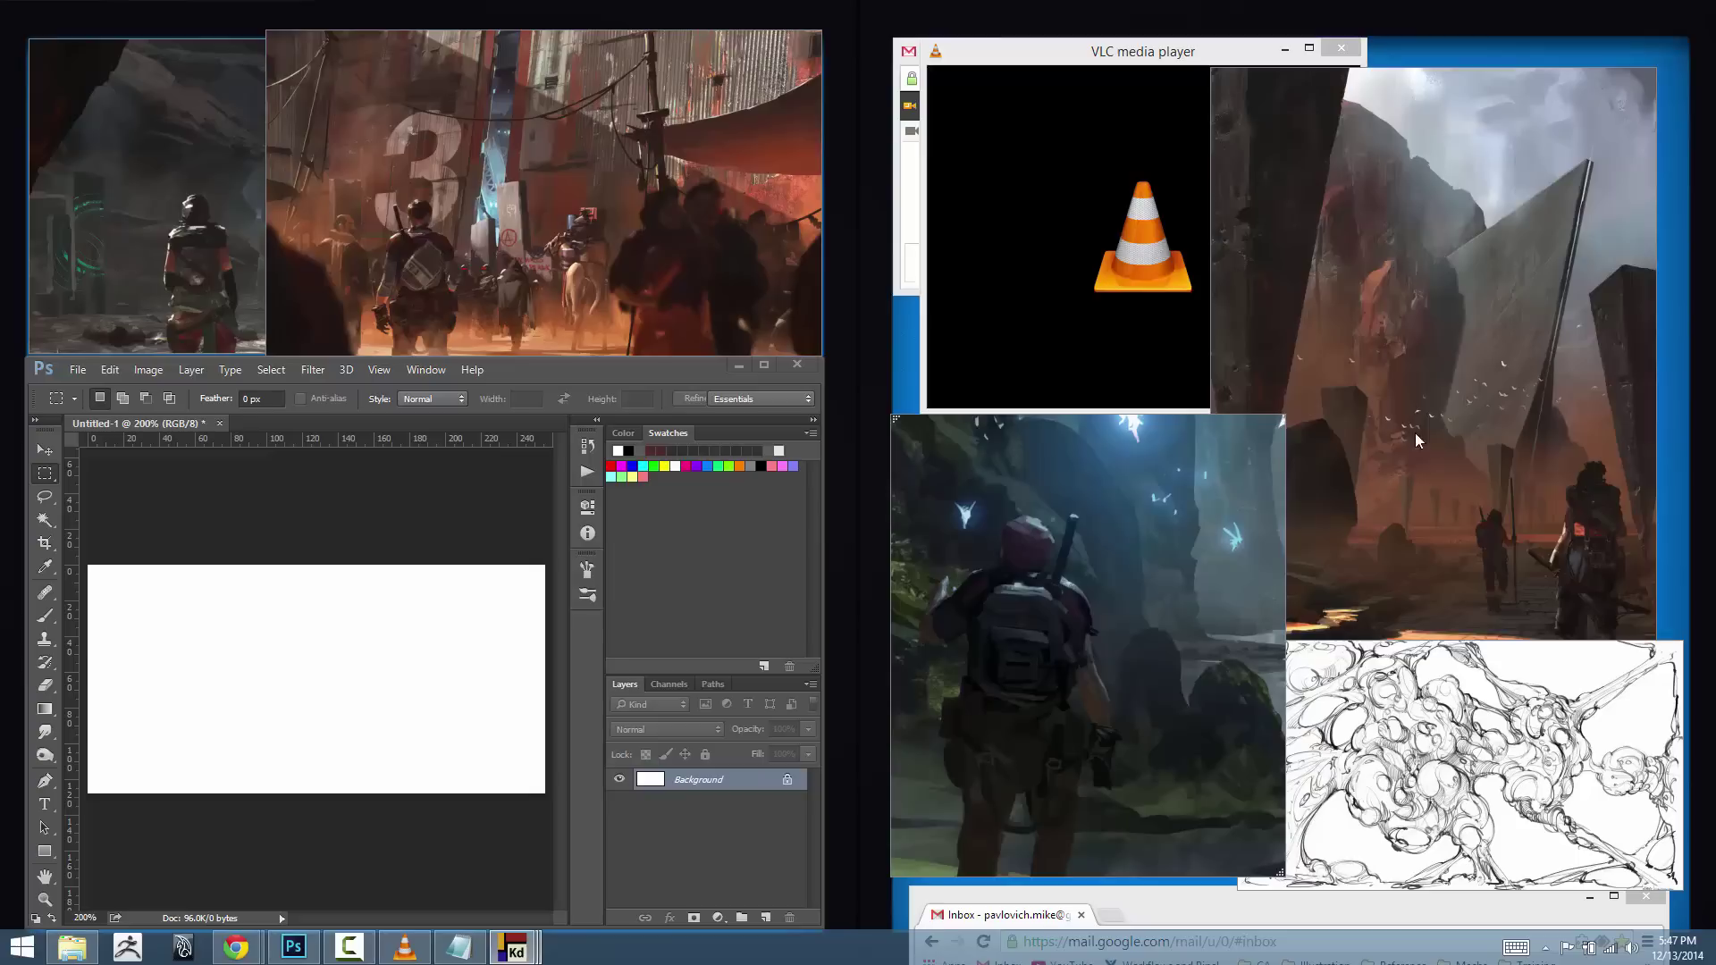
left_click_drag(1428, 394, 1459, 368)
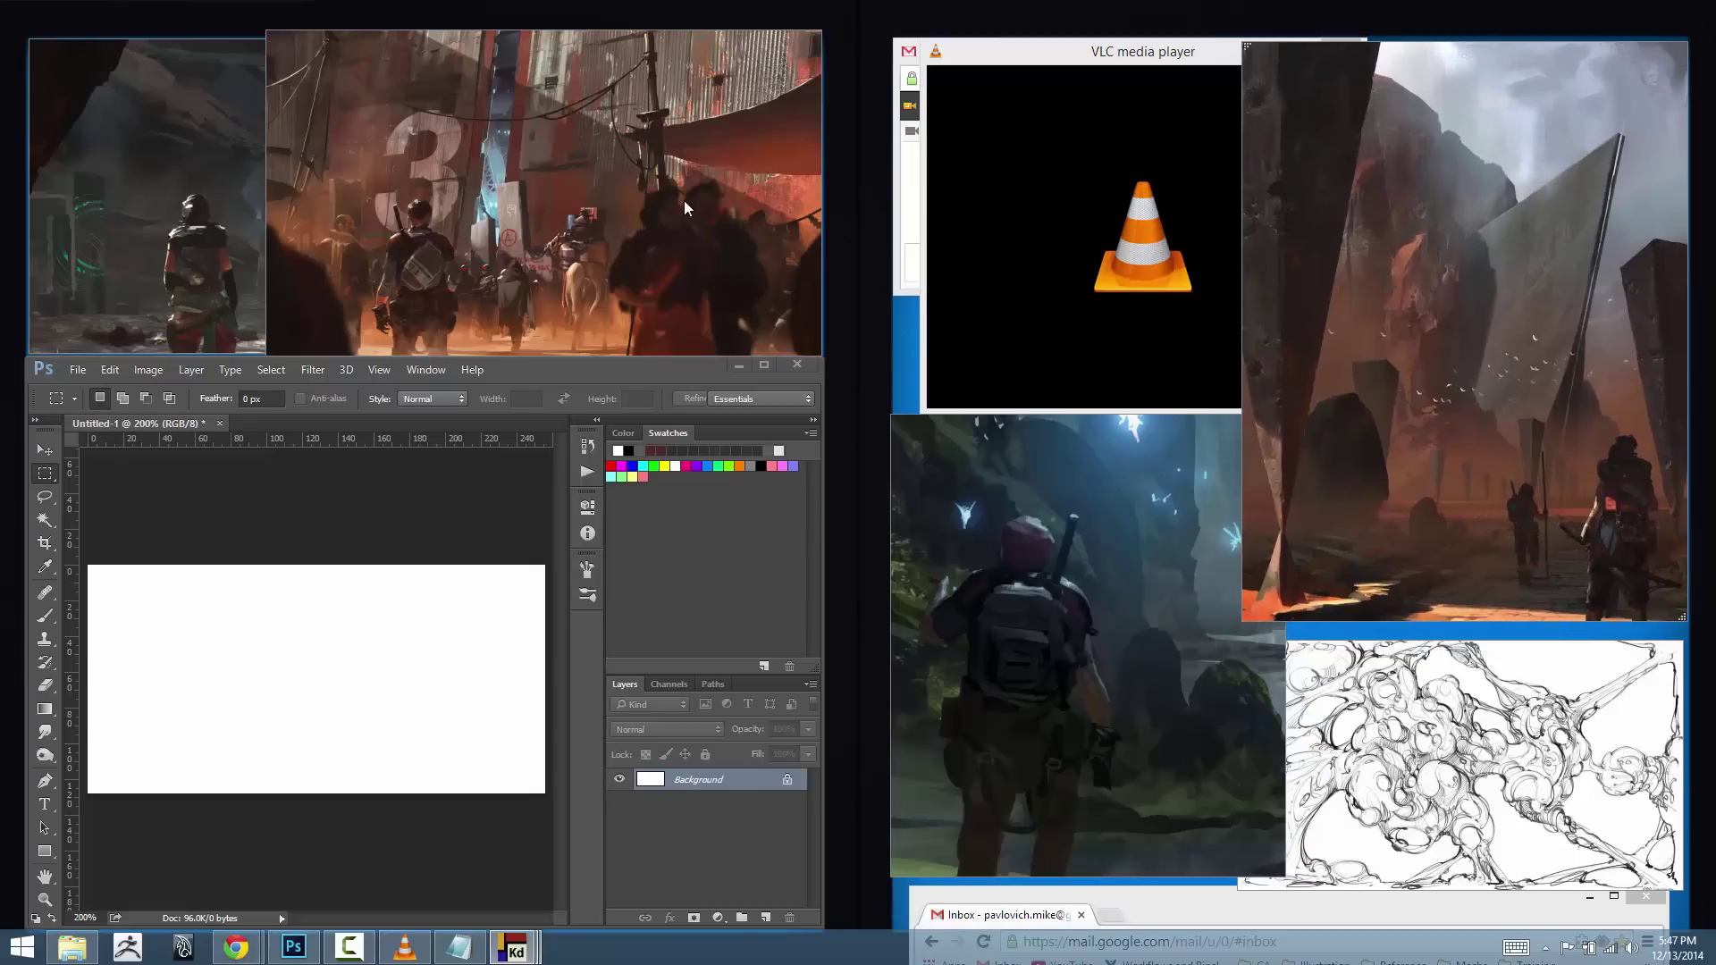
- Save the image layout as a preset named Environment in the Reference folder
left_click(1545, 947)
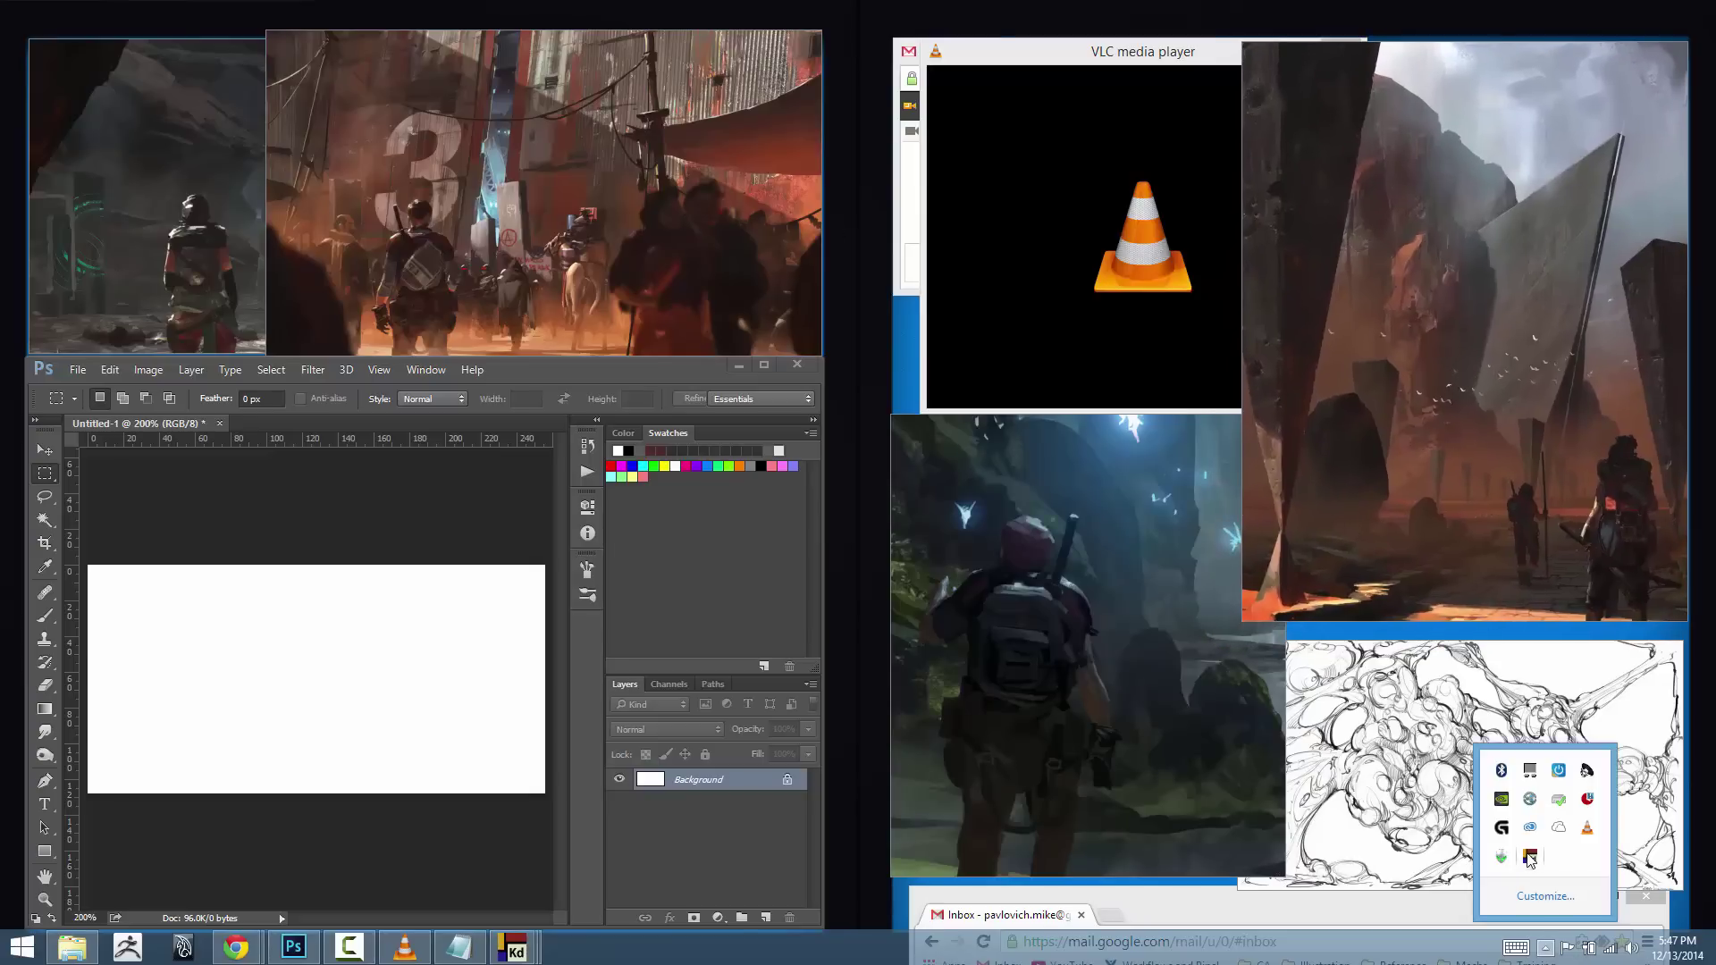
right_click(1530, 856)
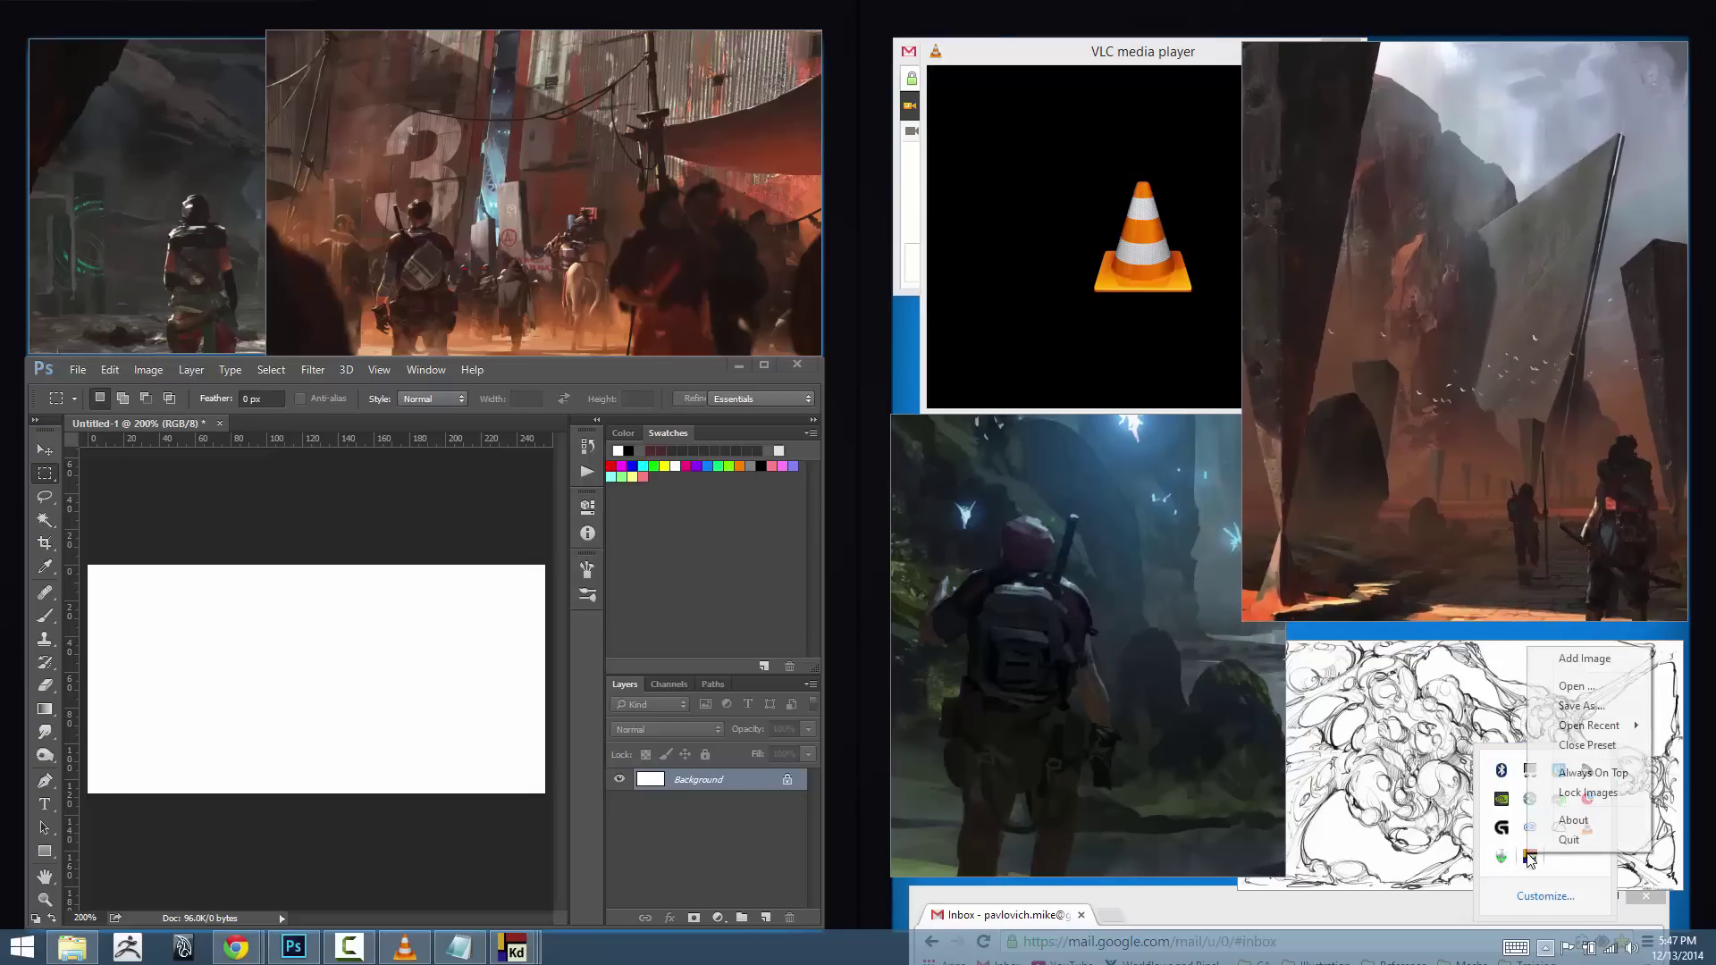
left_click(1579, 705)
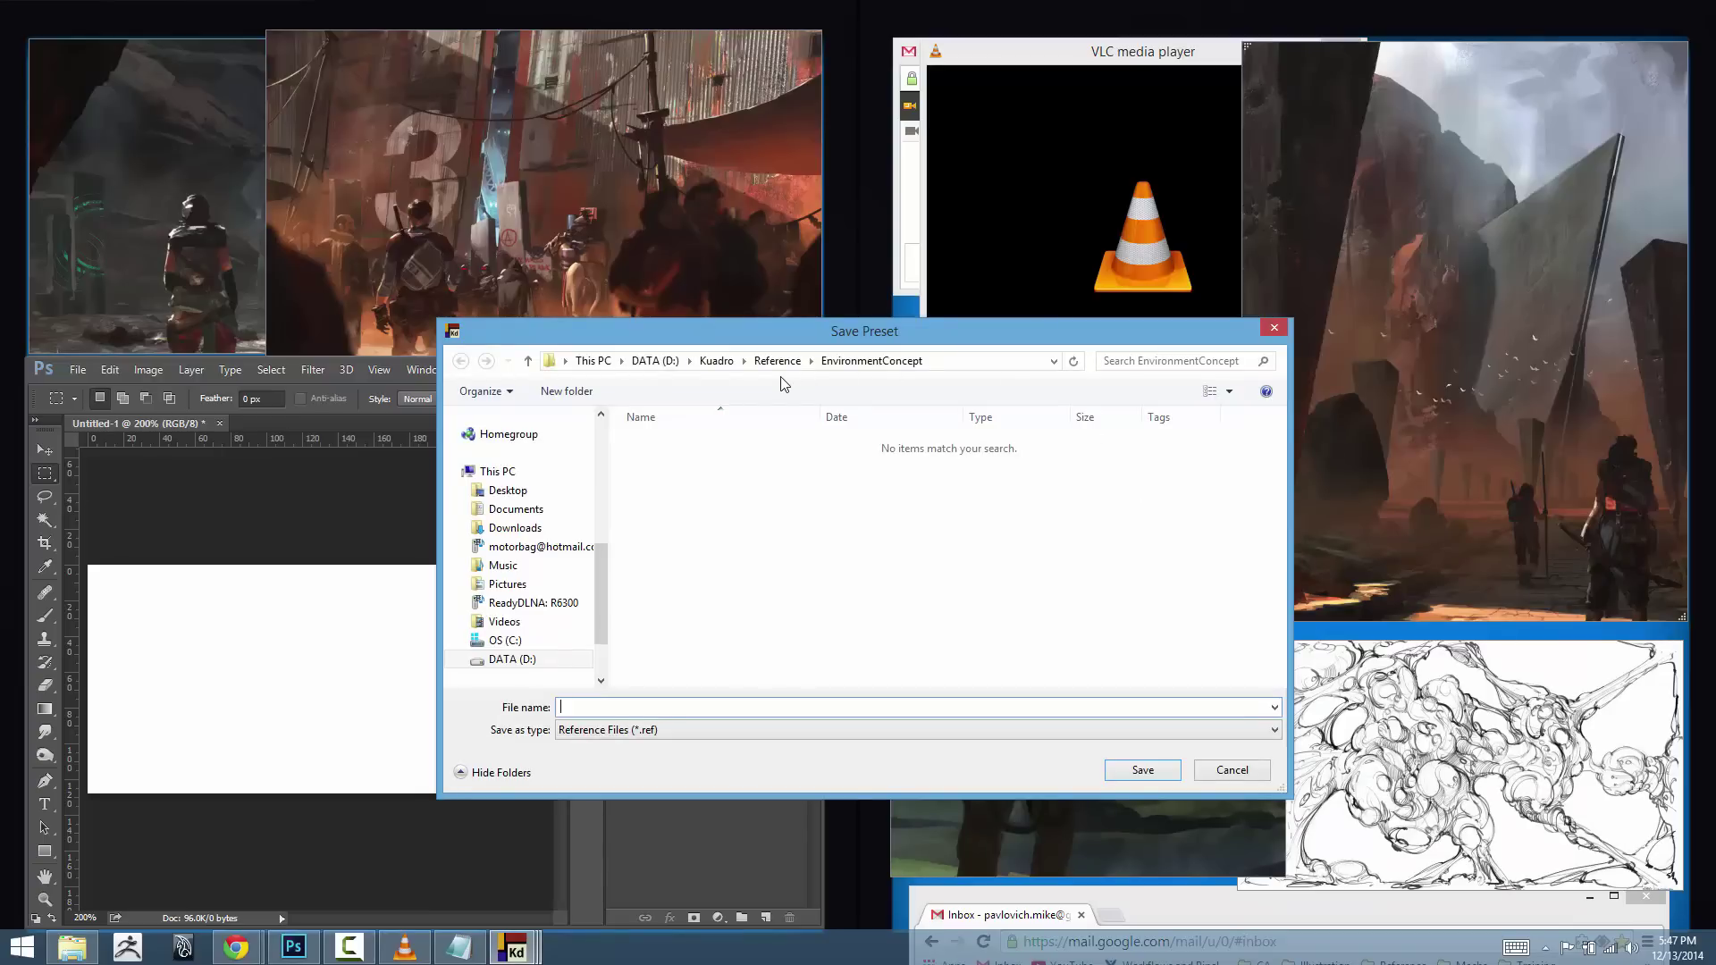
scroll(554, 554, "up", 7)
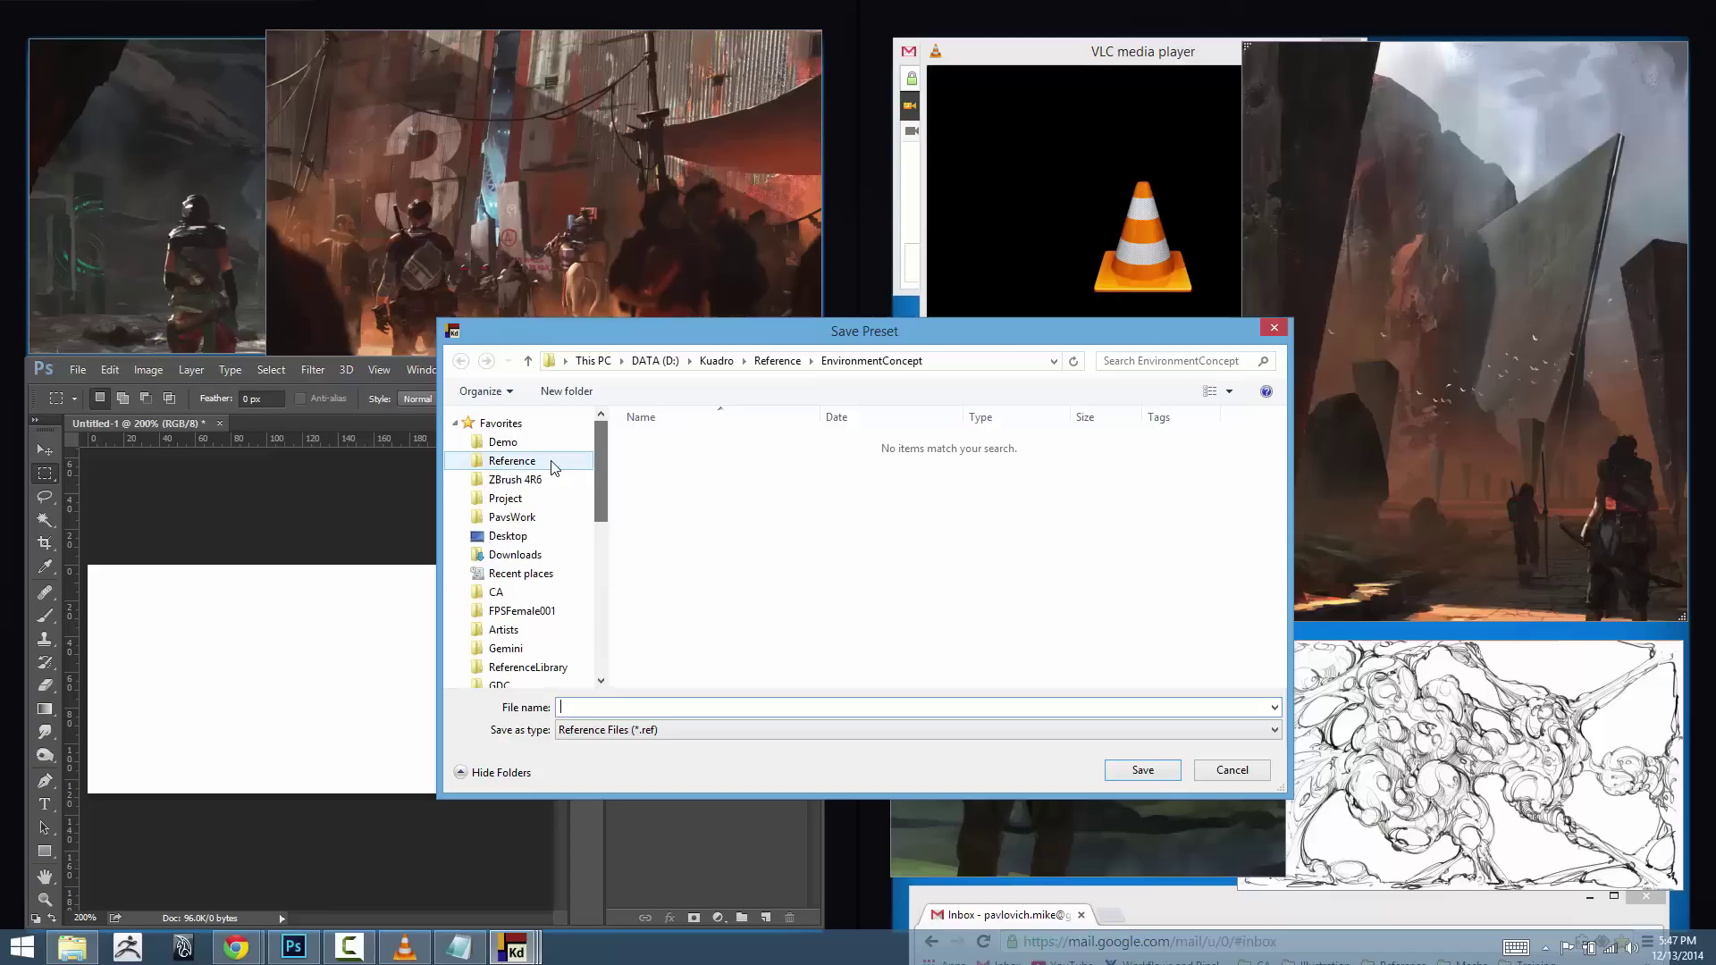
left_click(551, 466)
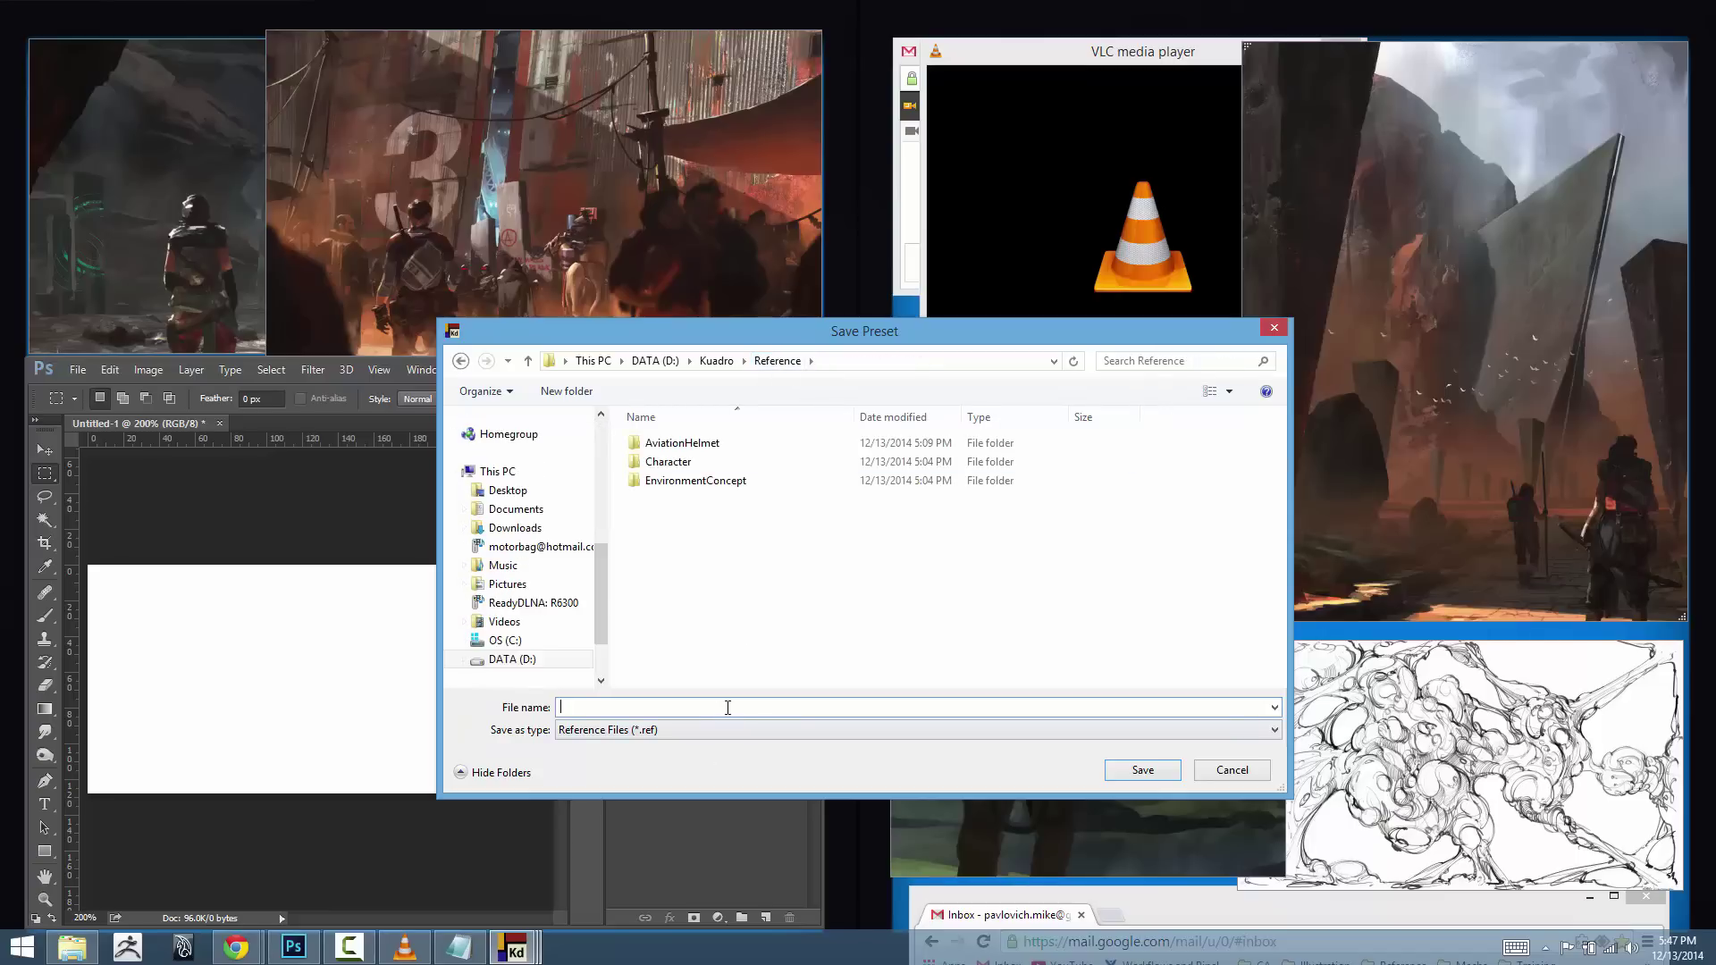
type("En")
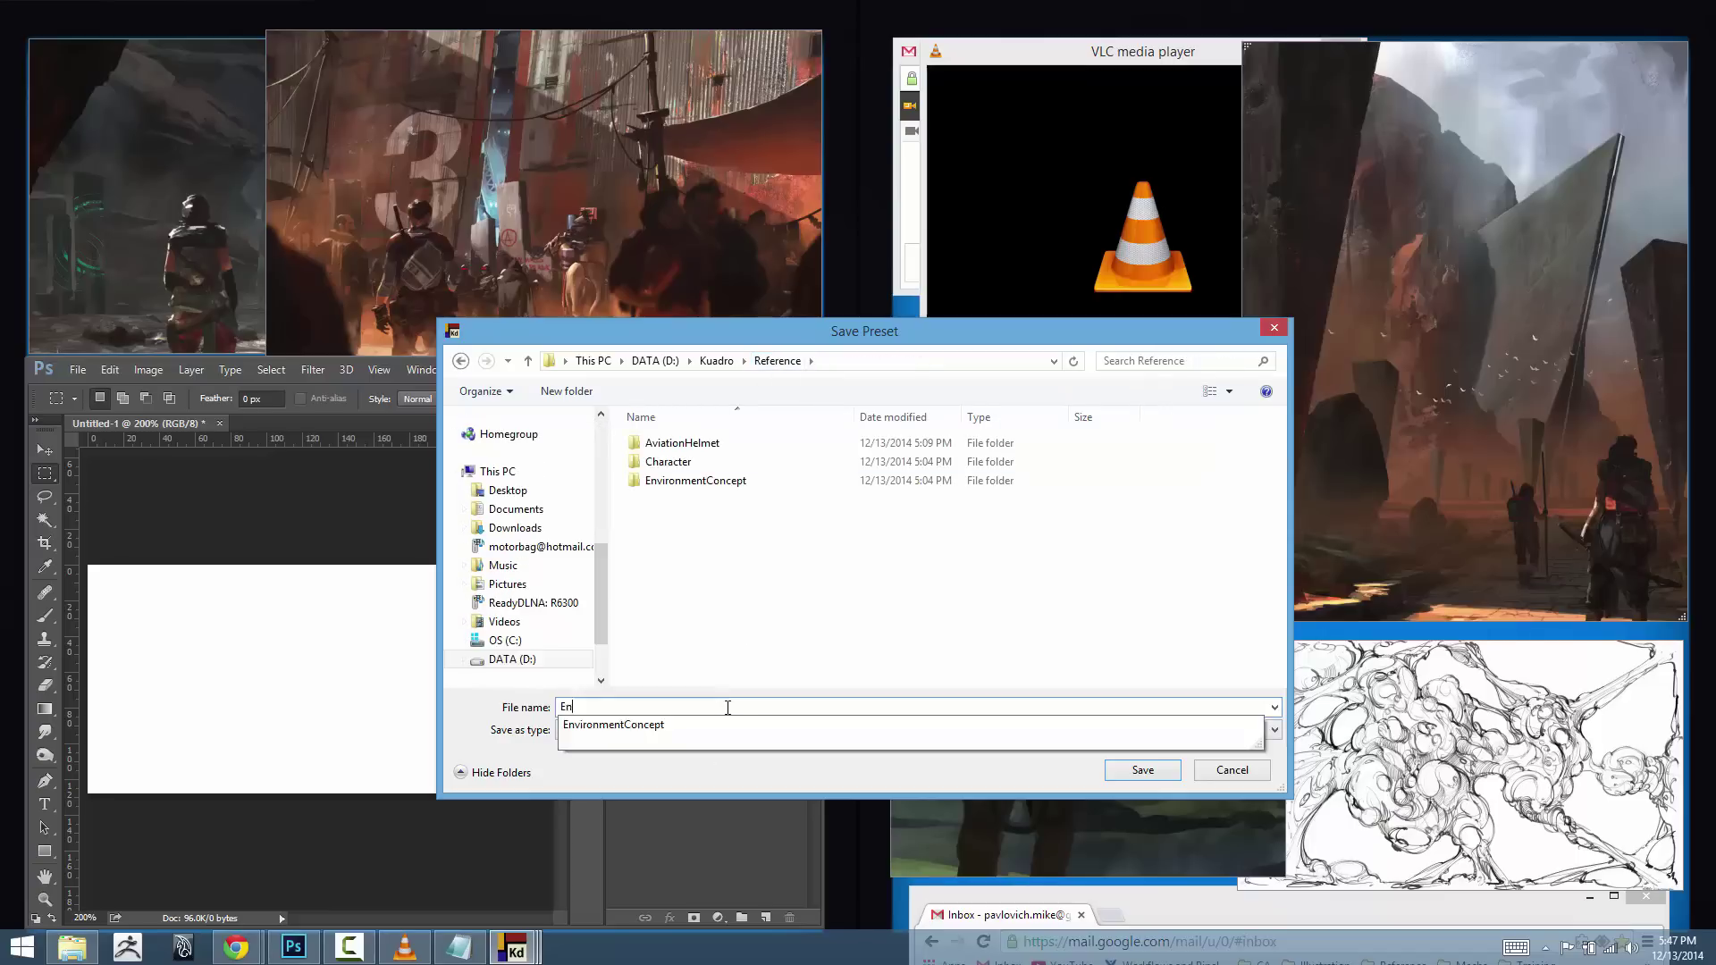
type("vironment")
key("Return")
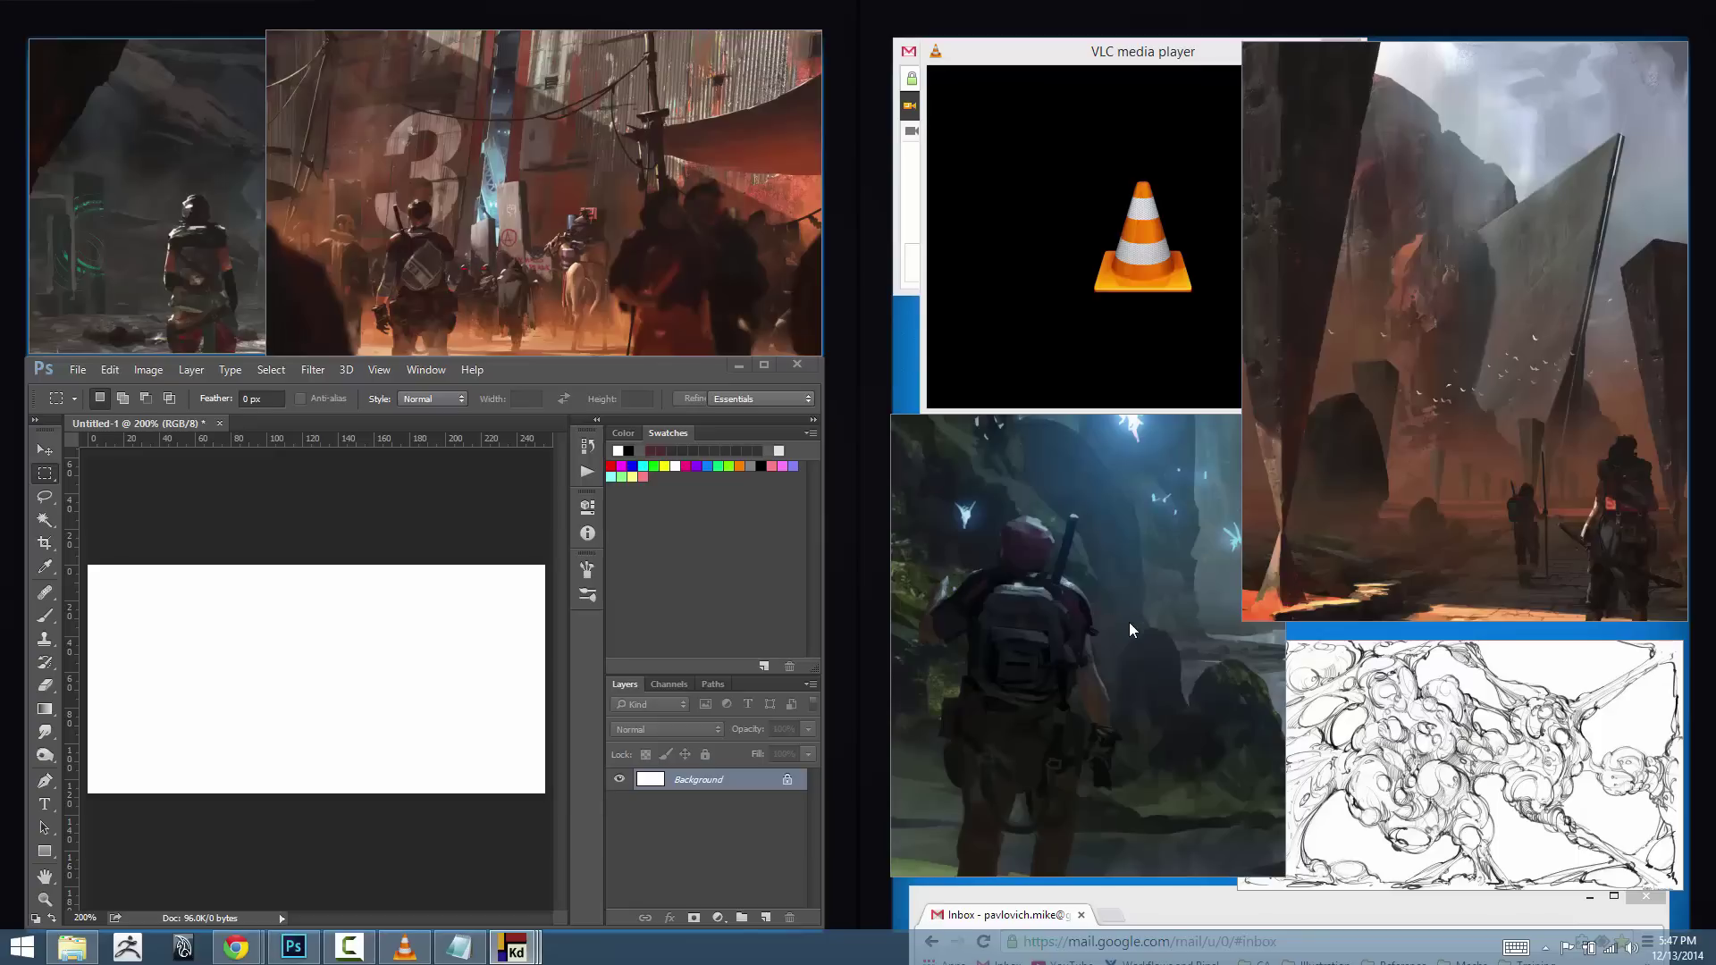
- Close the current preset so that all environment images are cleared from both monitors
left_click(1545, 947)
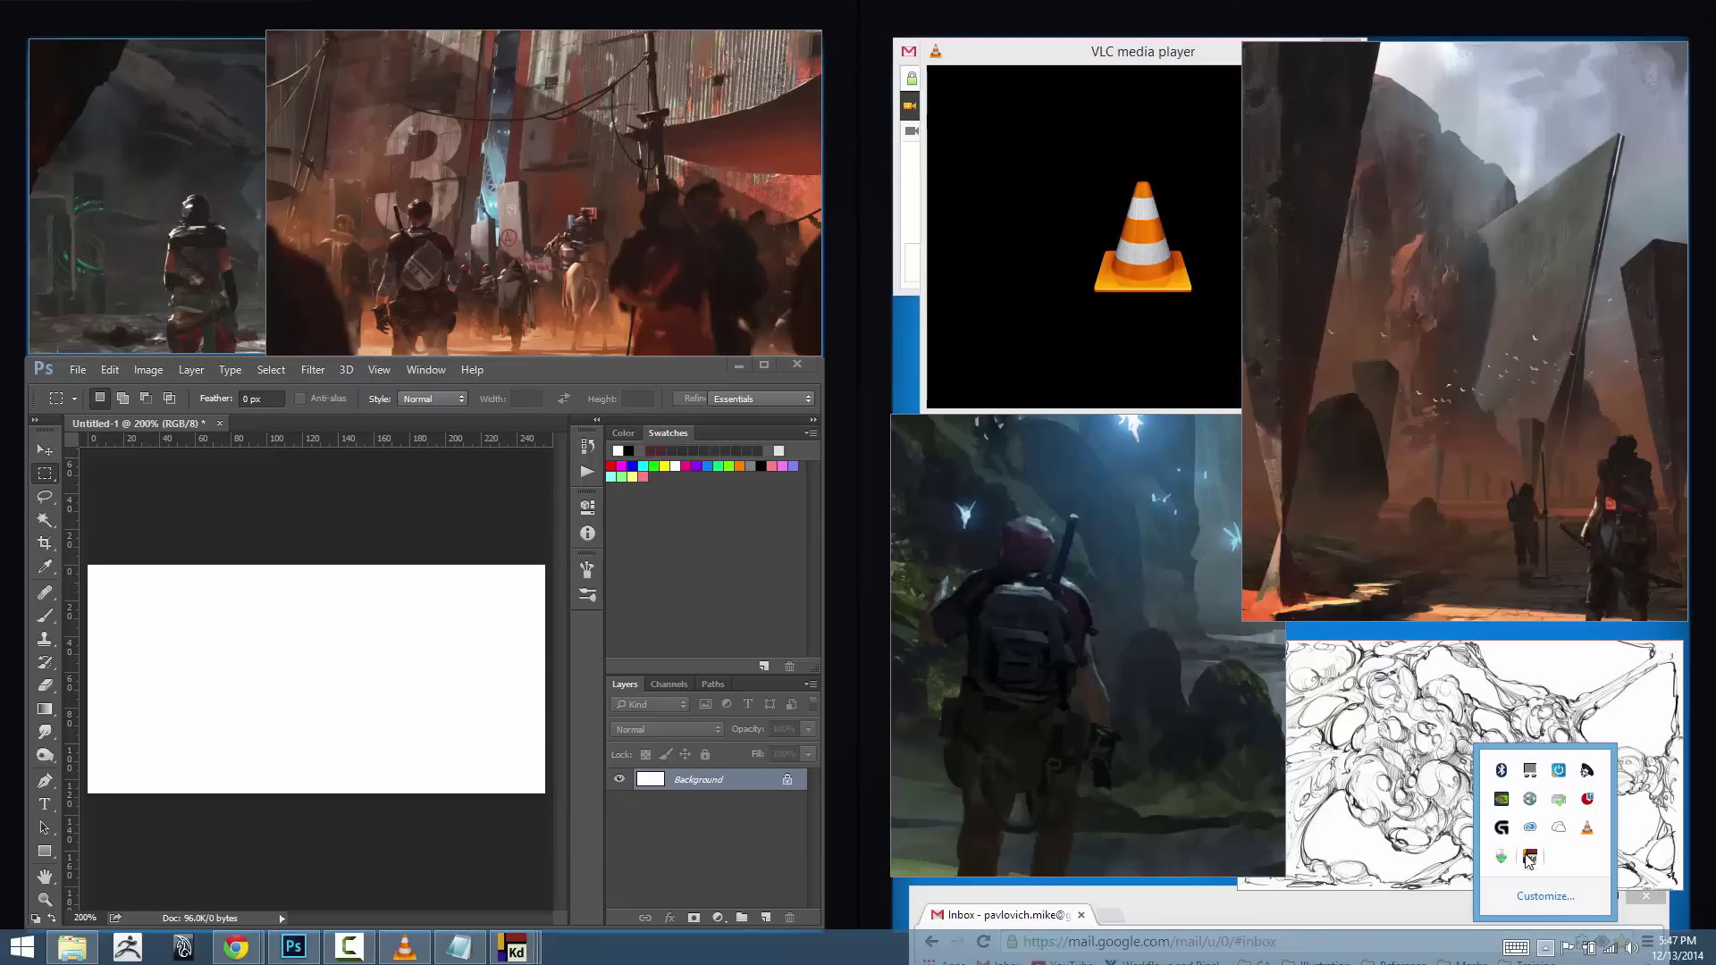
right_click(1530, 858)
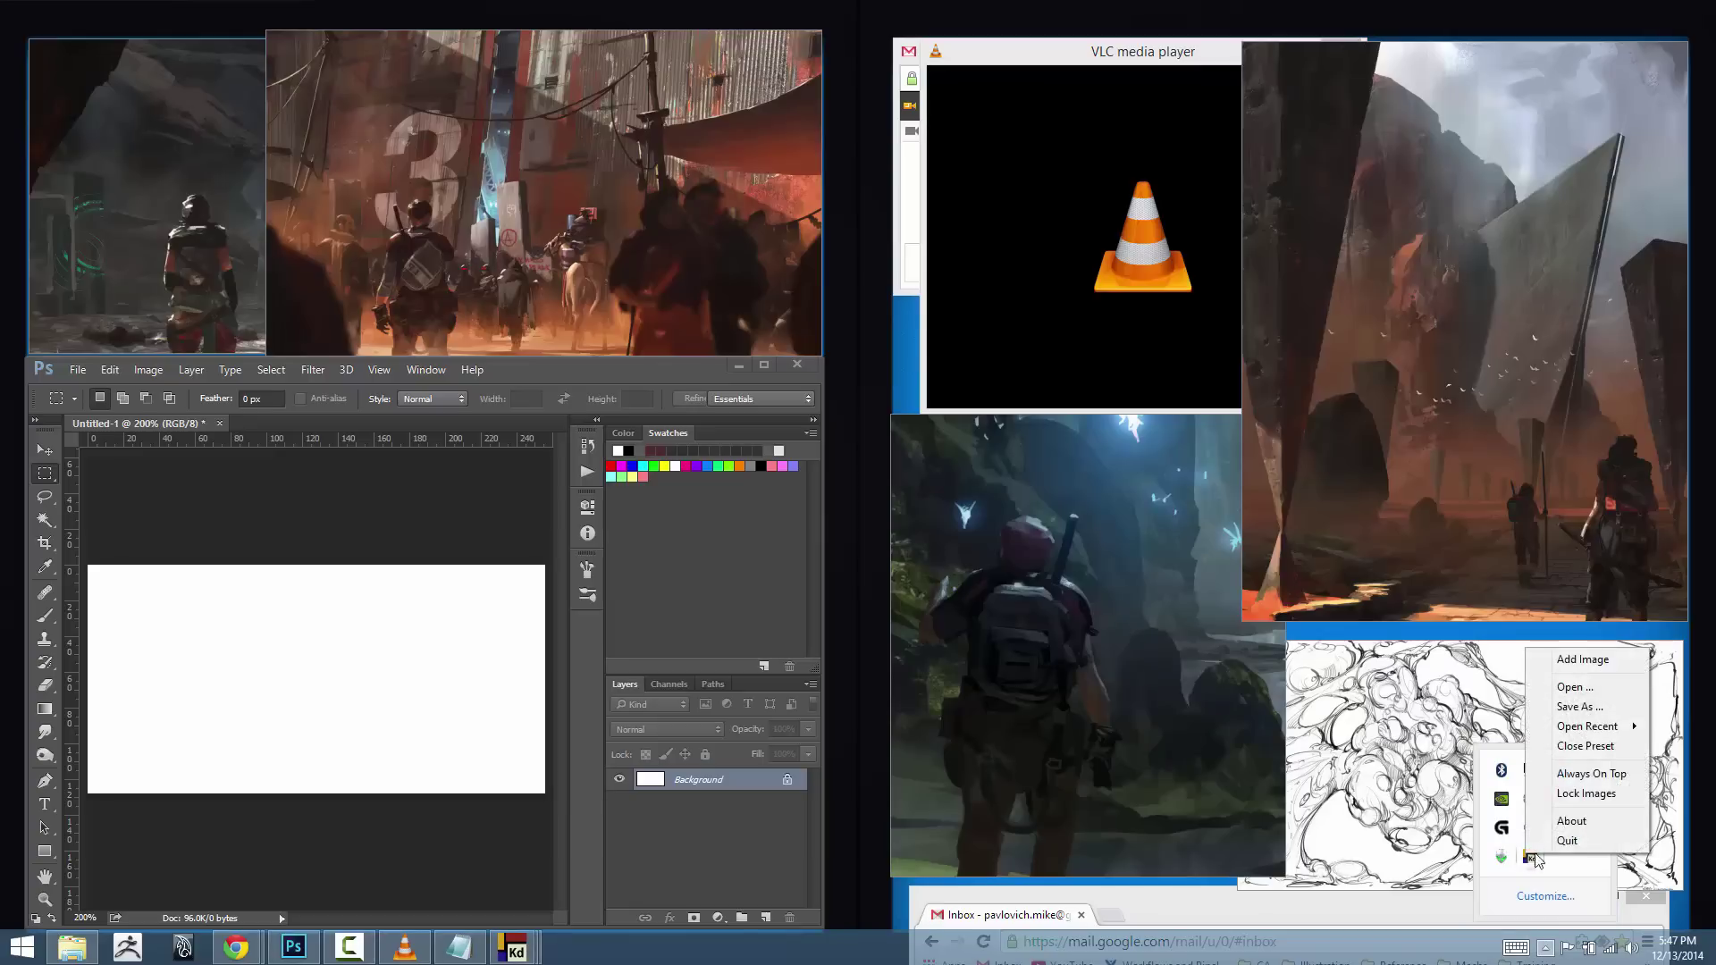
left_click(1584, 747)
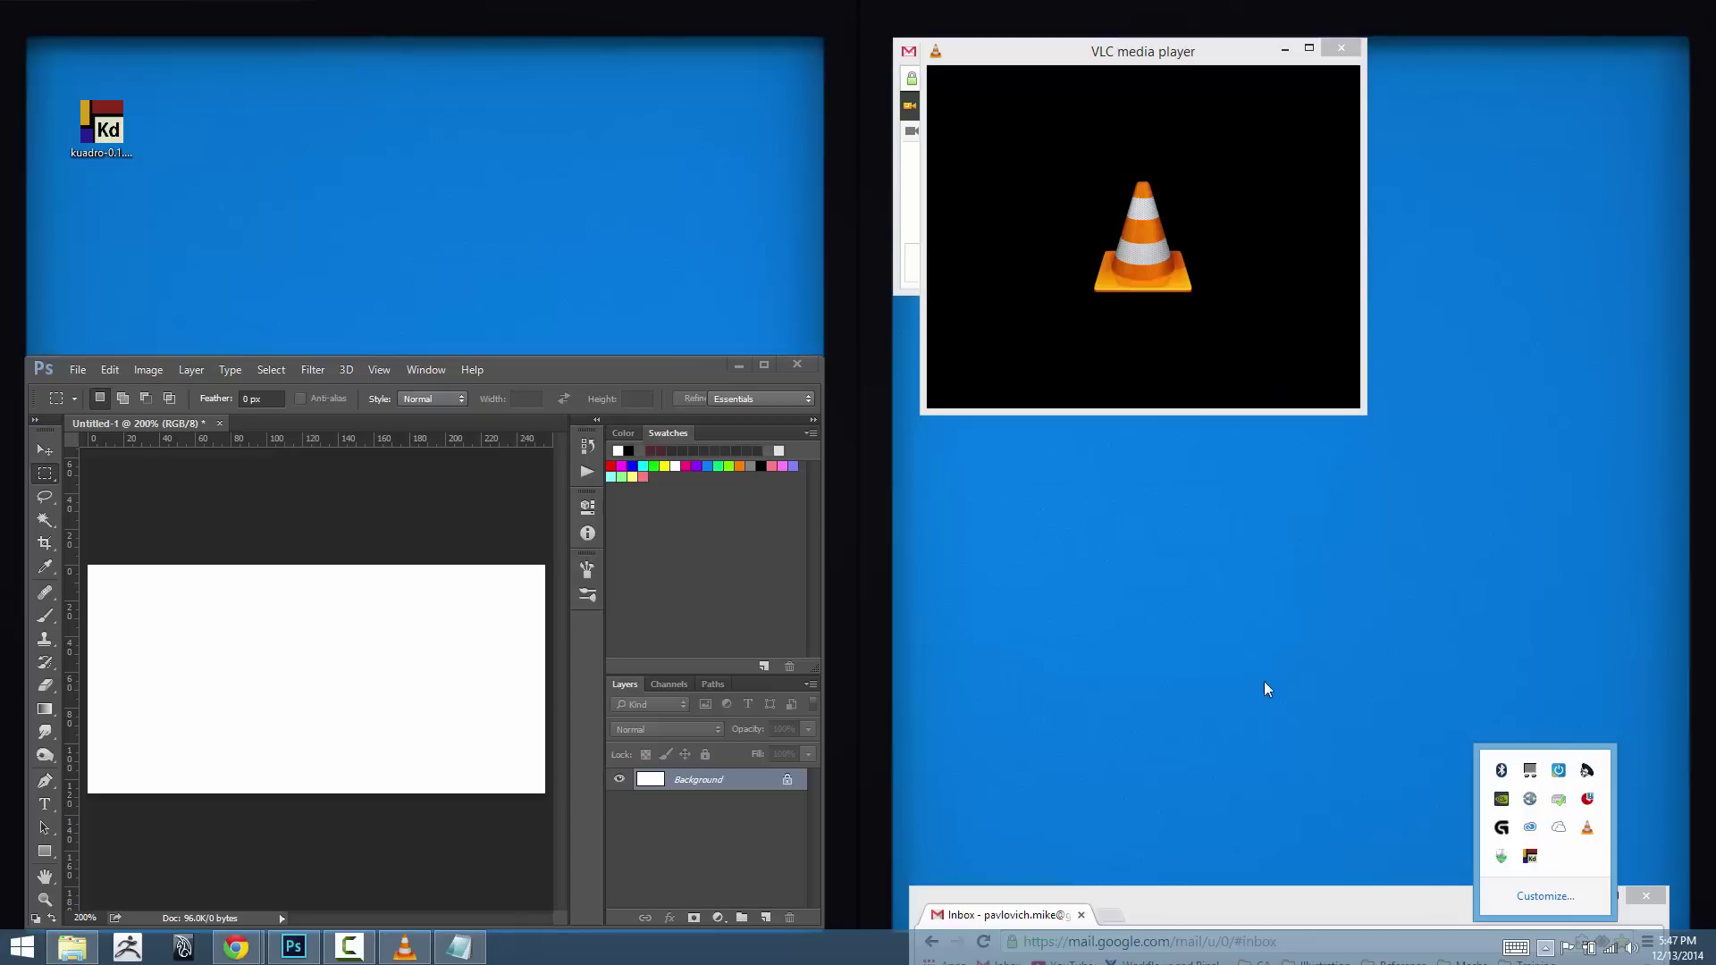
- Add robot_face_01.jpg and armored_env_suit_01.jpg from the Character folder as reference images
right_click(1531, 855)
left_click(1590, 661)
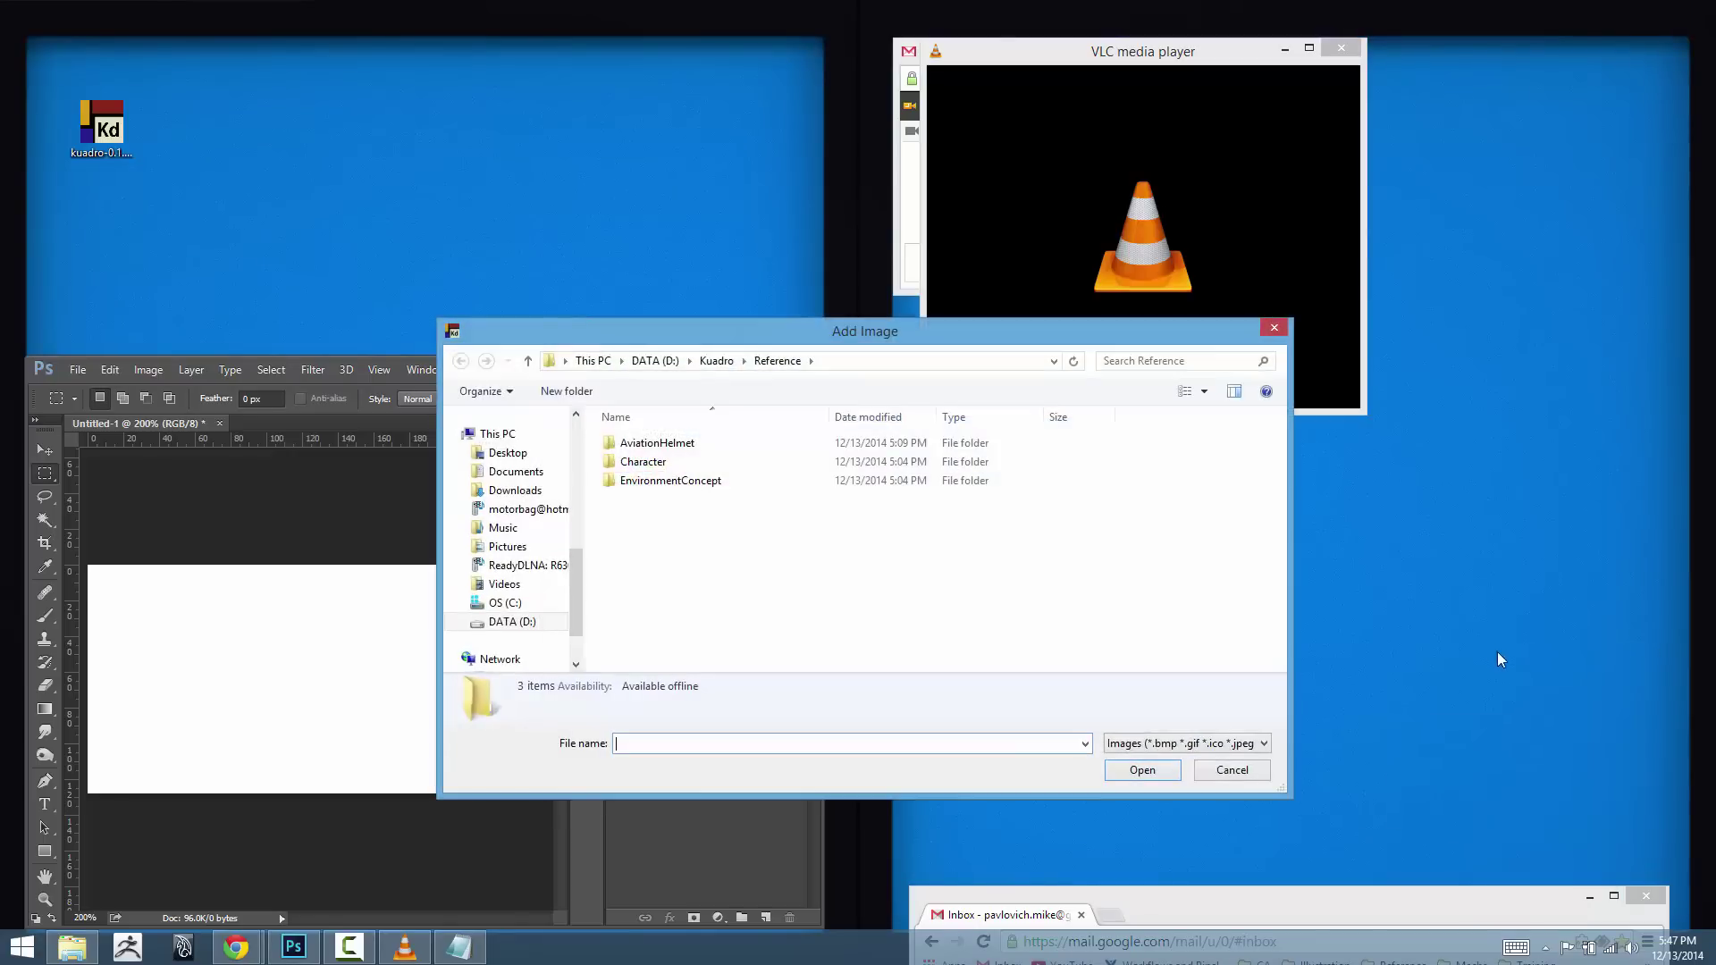
double_click(650, 464)
left_click(994, 572, "ctrl")
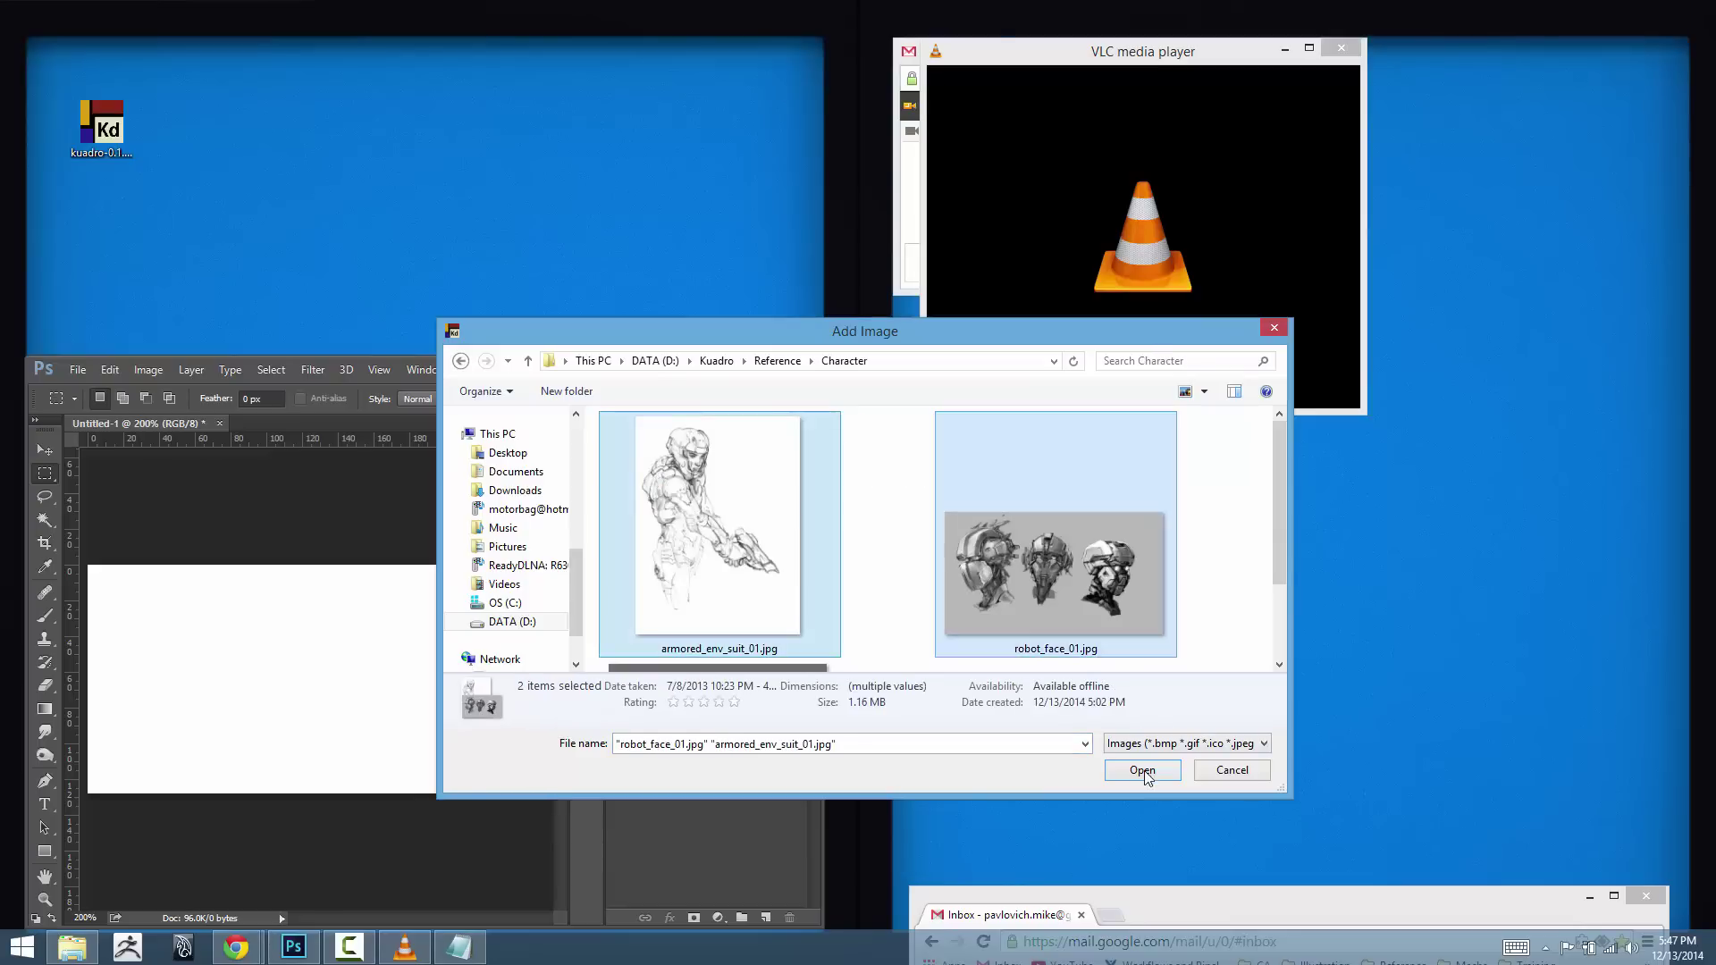
left_click(1143, 771)
- Place the robot face image above the Photoshop canvas and enlarge its frame to the monitor's width
left_click_drag(653, 438, 280, 189)
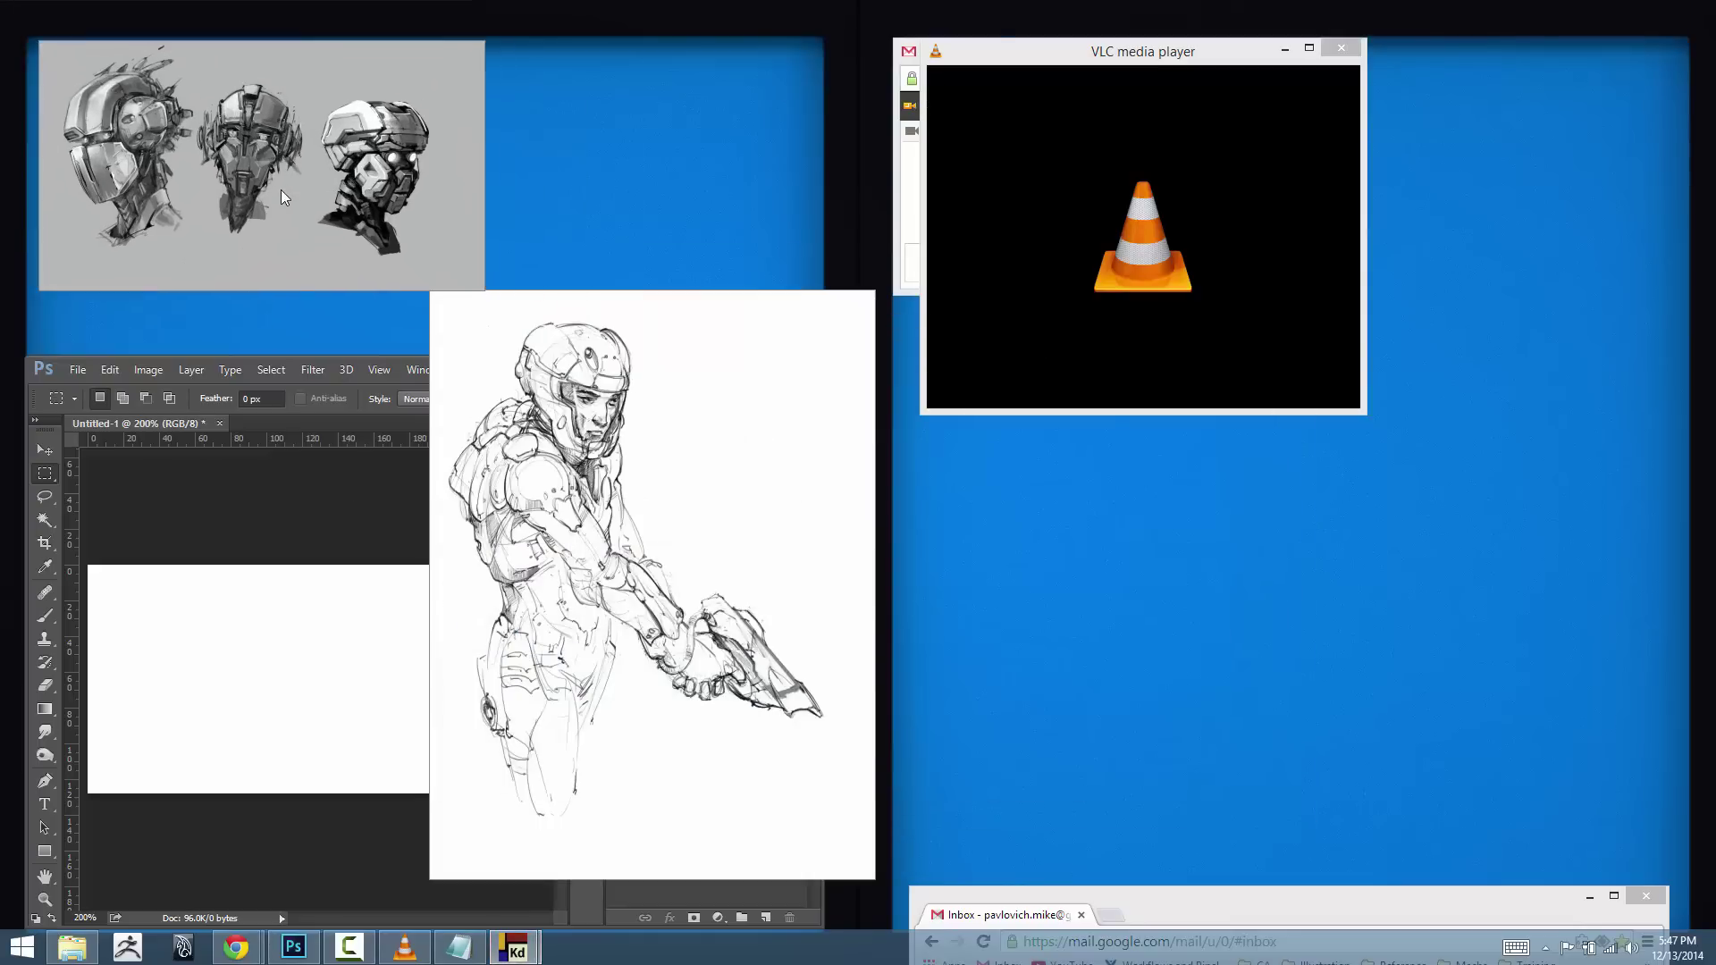
left_click_drag(466, 291, 820, 381)
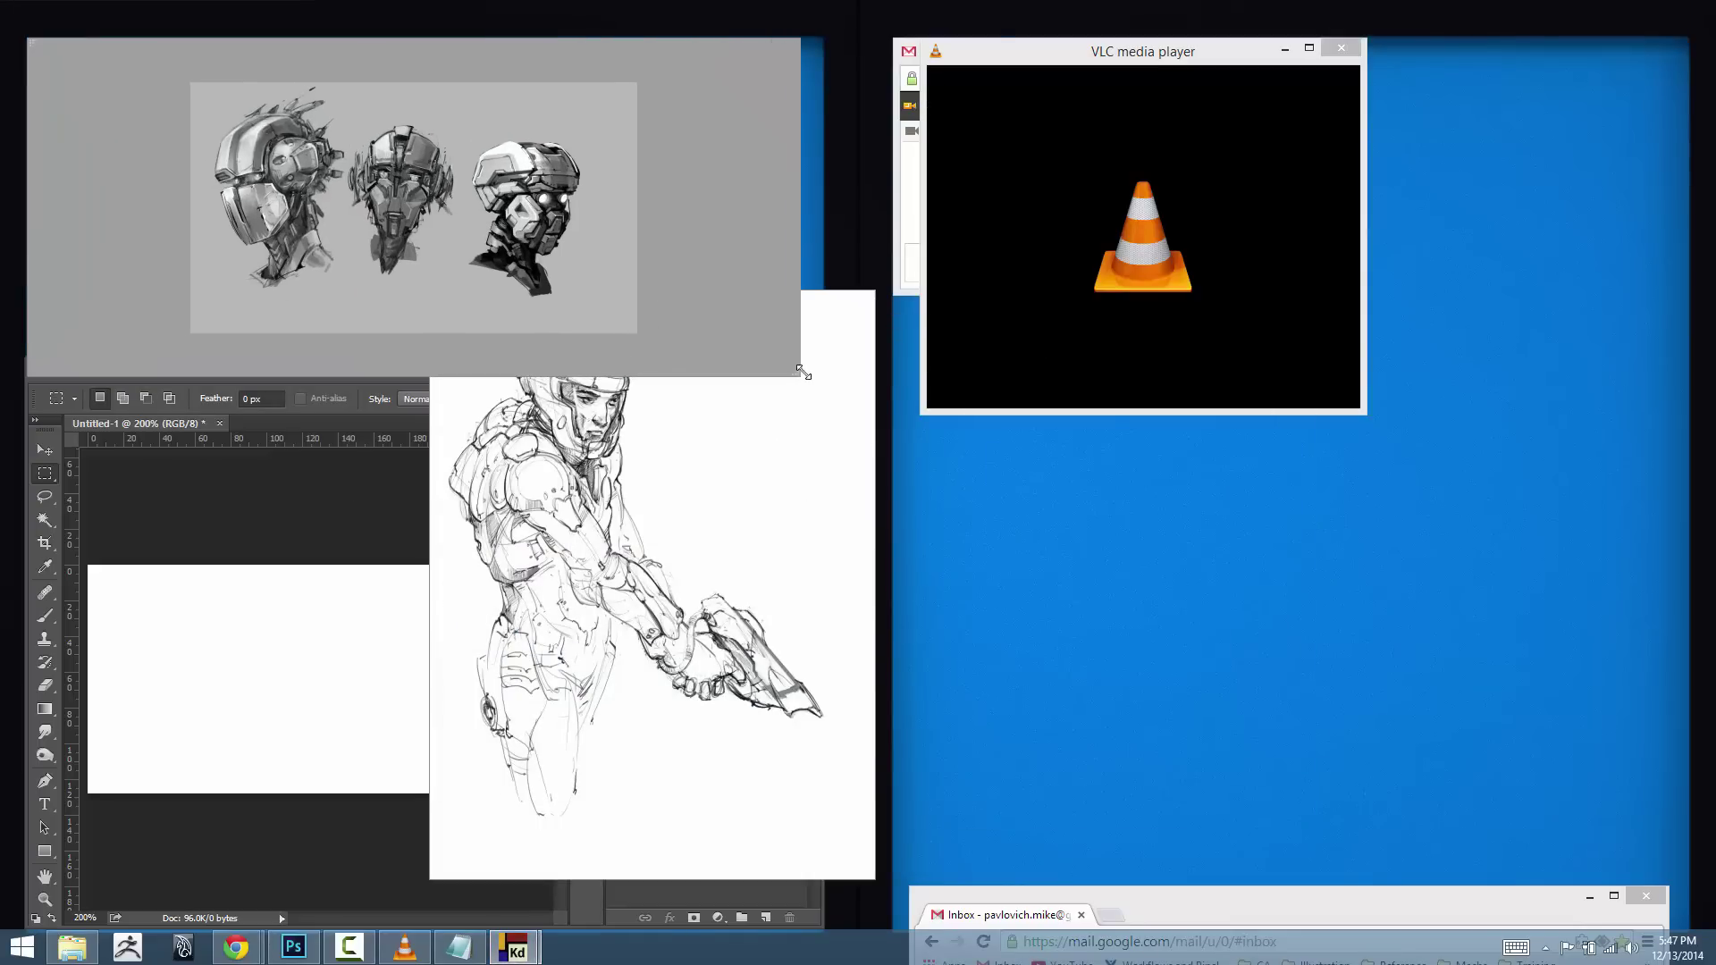
- Fit the armored suit drawing below VLC, cropped and zoomed to the helmeted head, and zoom the robot faces to fill their frame
left_click_drag(623, 515, 1077, 529)
scroll(1077, 529, "up", 2)
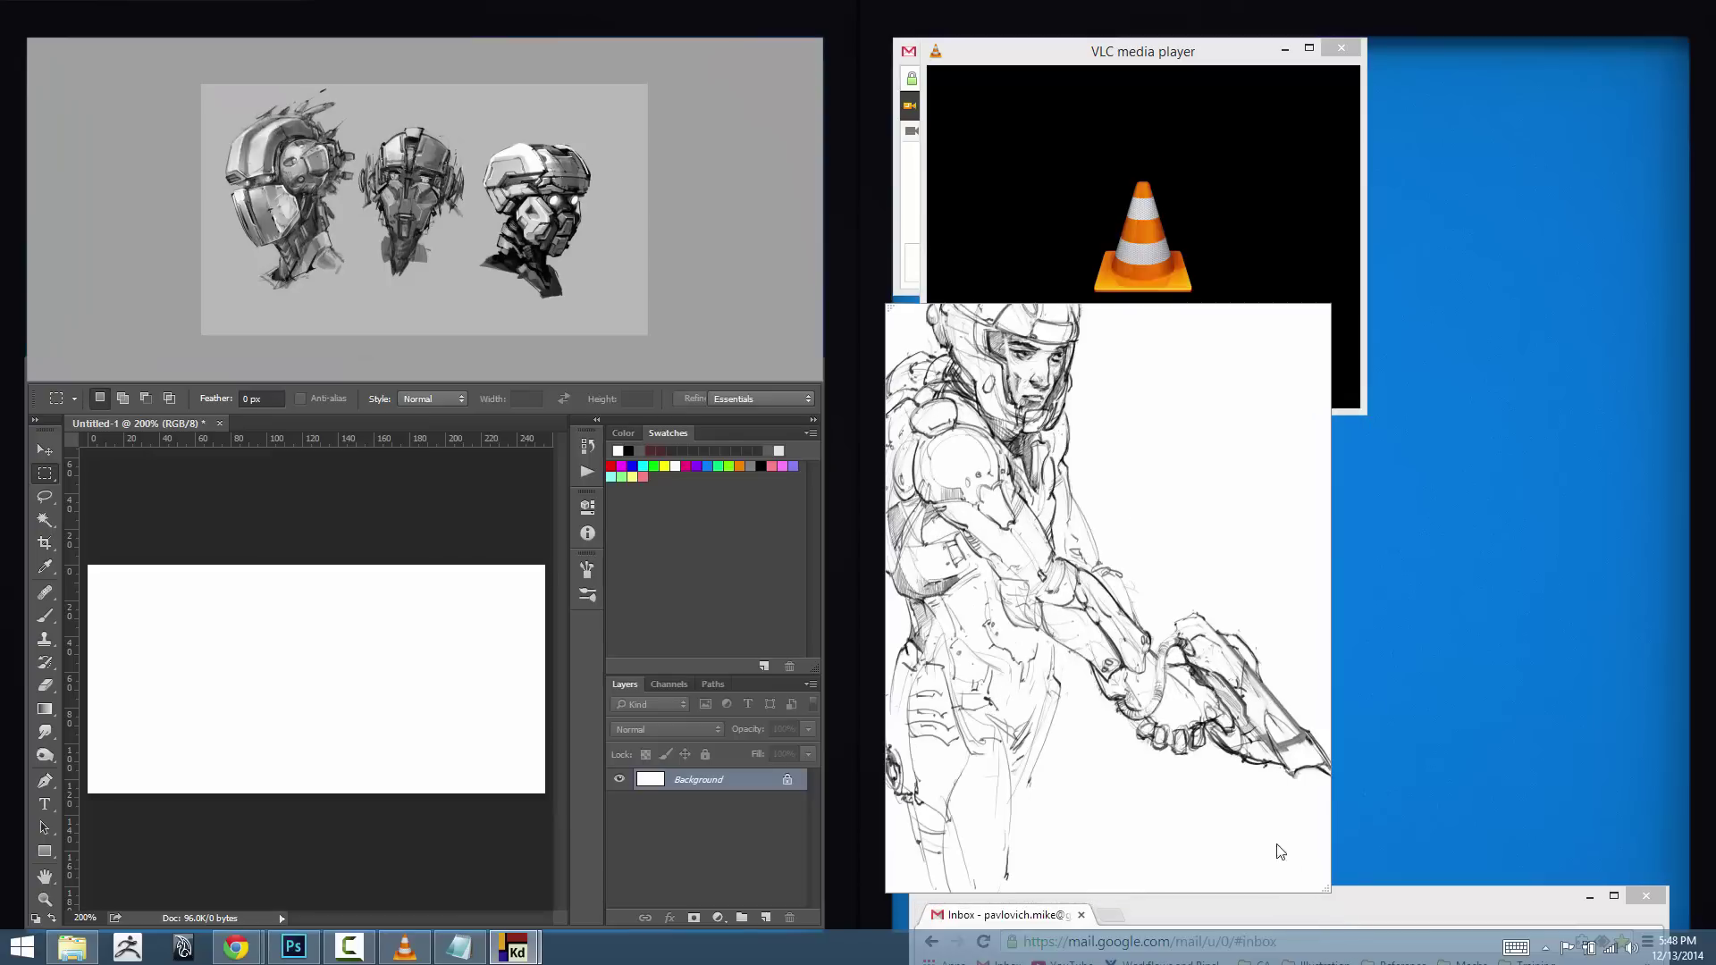
left_click_drag(1323, 889, 1066, 856)
left_click_drag(973, 622, 989, 652)
mouse_move(1079, 884)
left_mouse_down()
mouse_move(1136, 545)
mouse_move(1067, 596)
mouse_move(1147, 716)
left_mouse_up()
scroll(1061, 533, "up", 2)
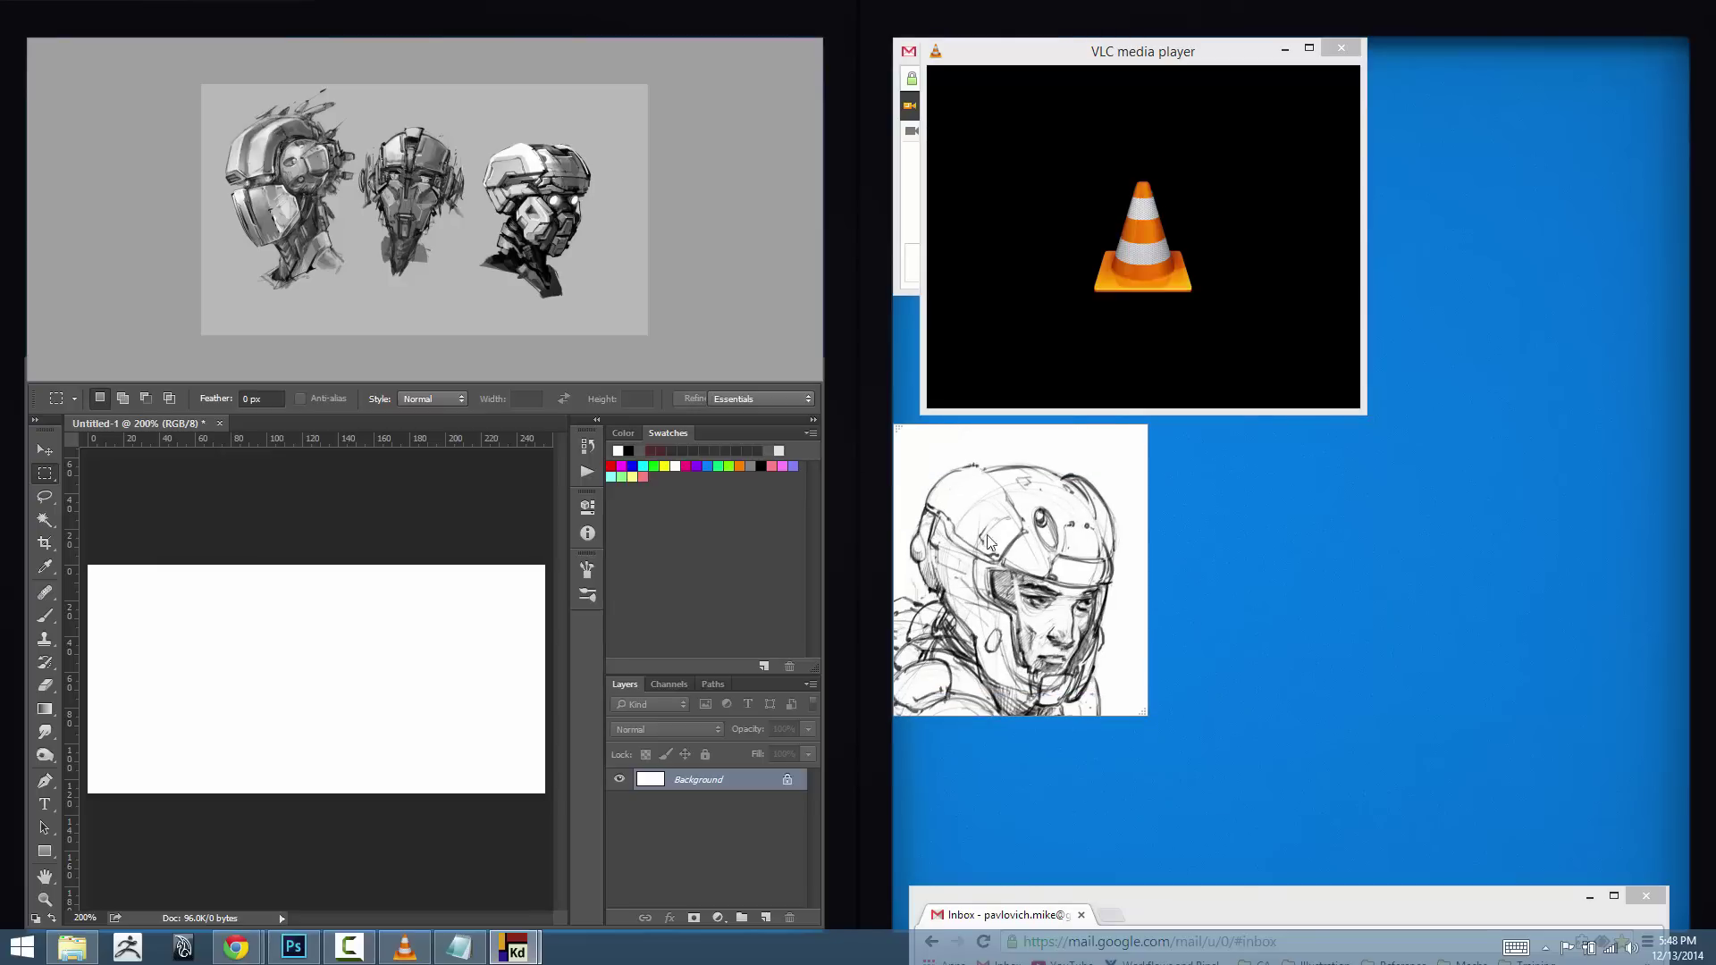
scroll(518, 194, "up", 4)
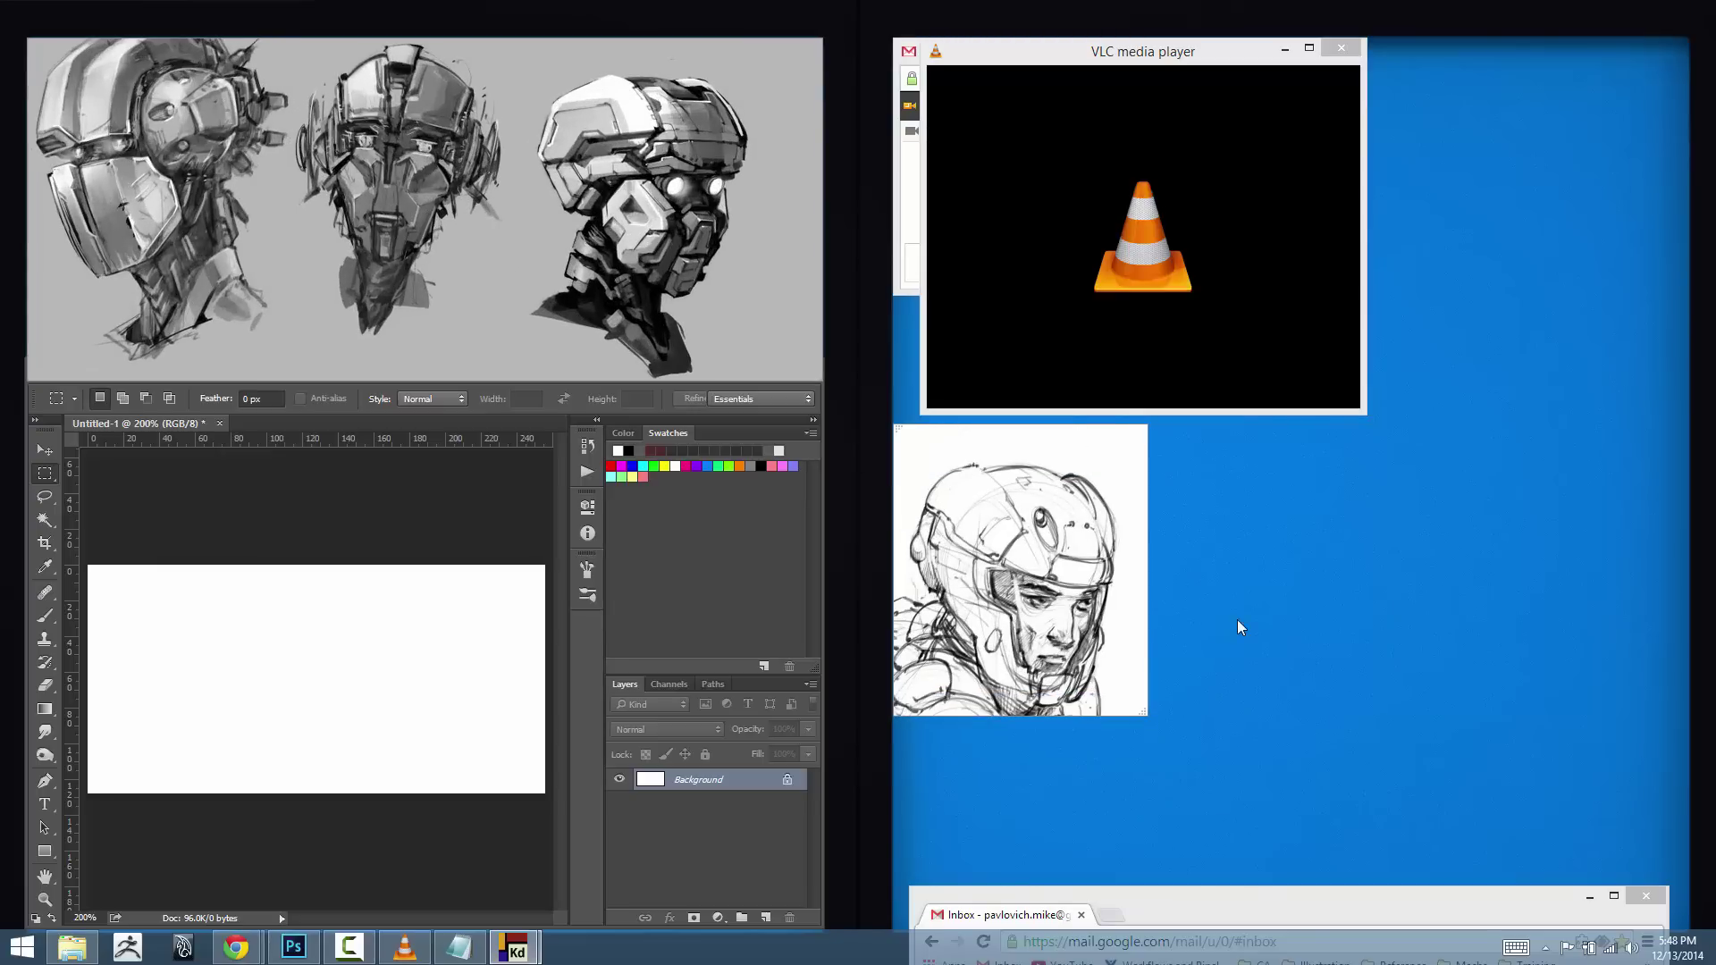
- Add all five helmet photos from the AviationHelmet folder as reference images
left_click(1545, 949)
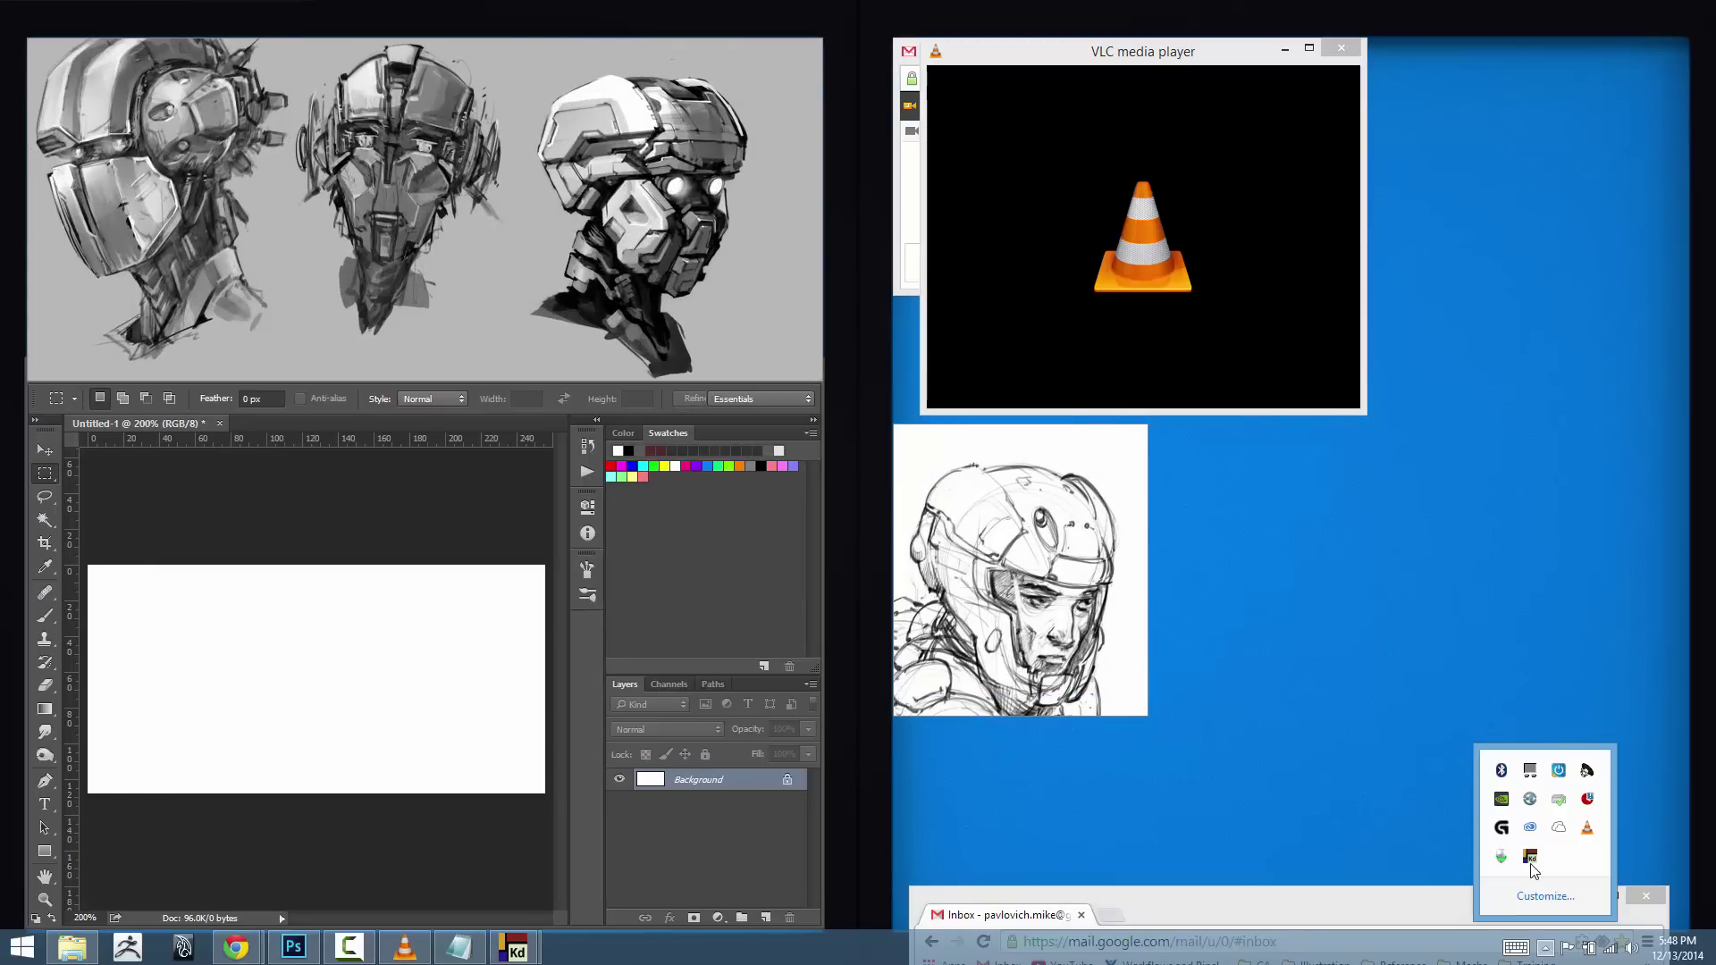
right_click(1531, 863)
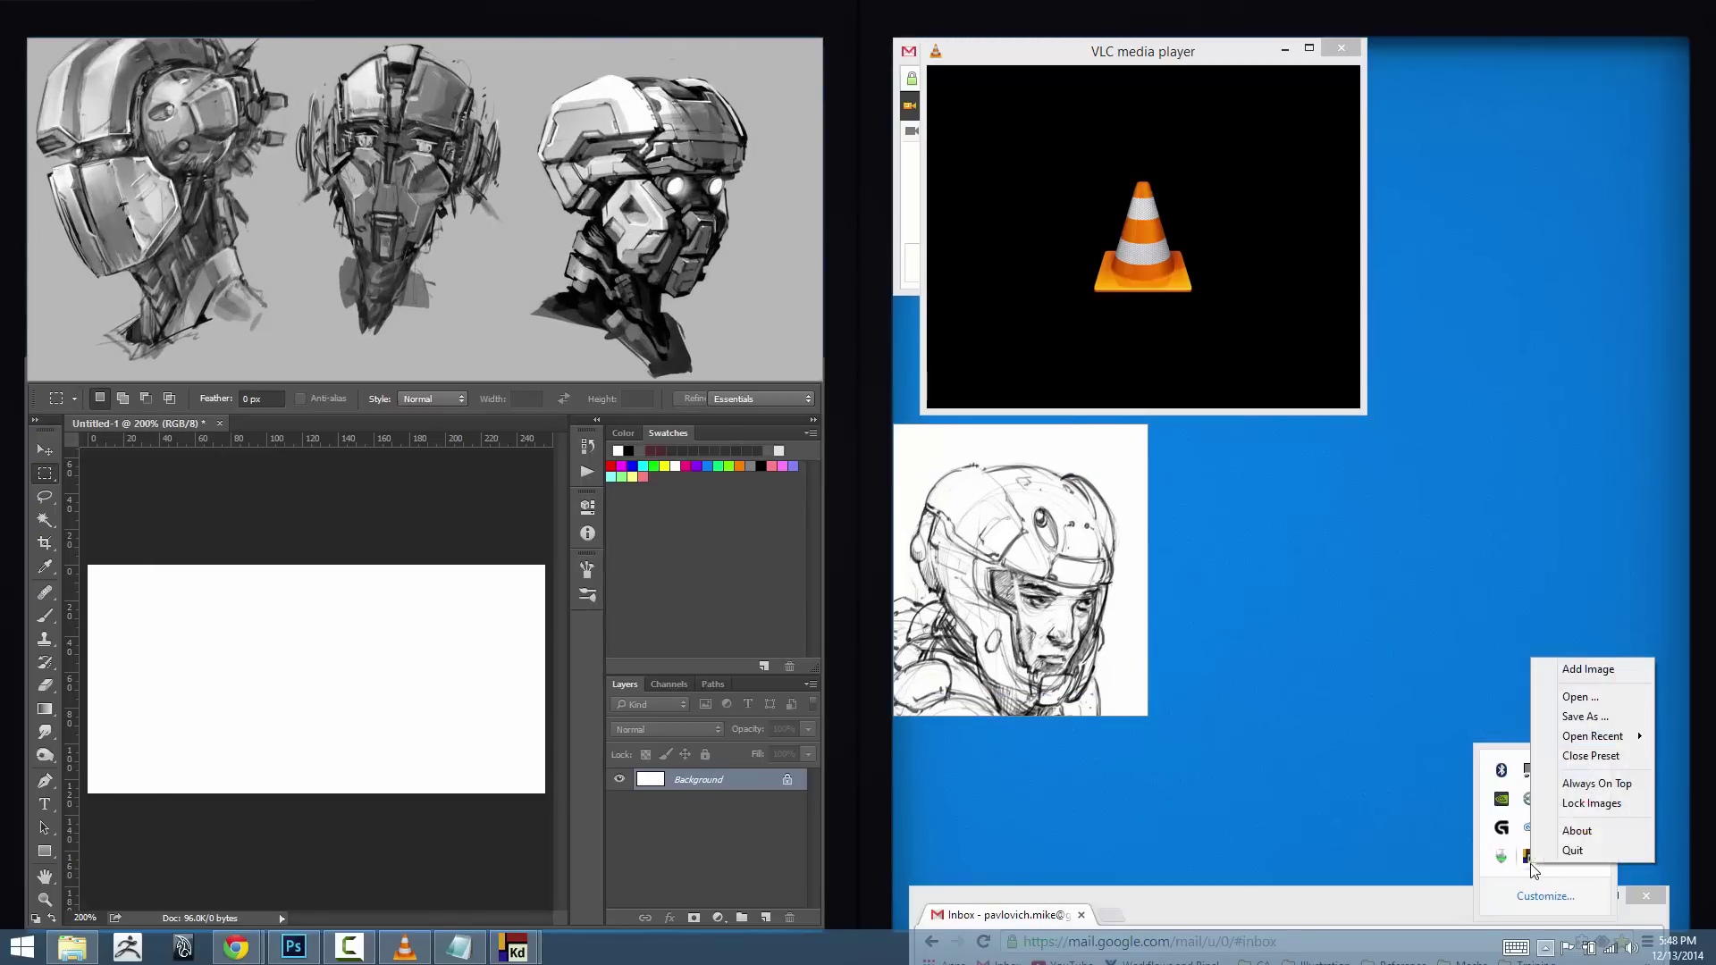
left_click(1581, 670)
left_click(776, 360)
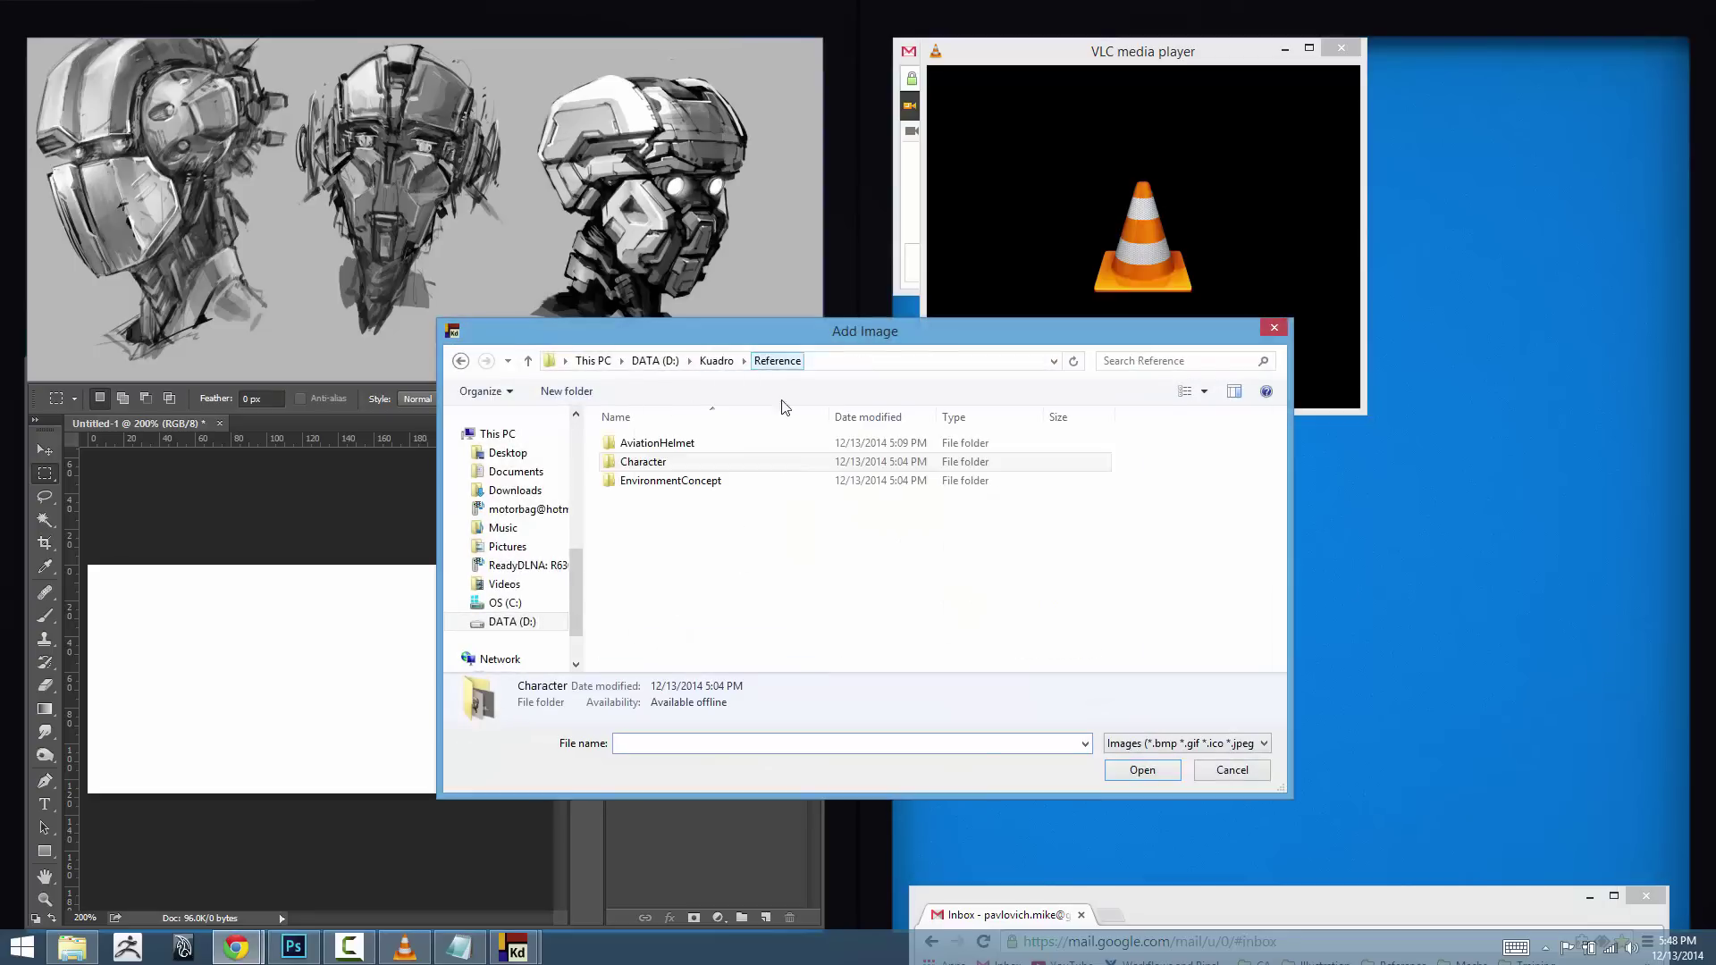
double_click(661, 442)
left_click(742, 529)
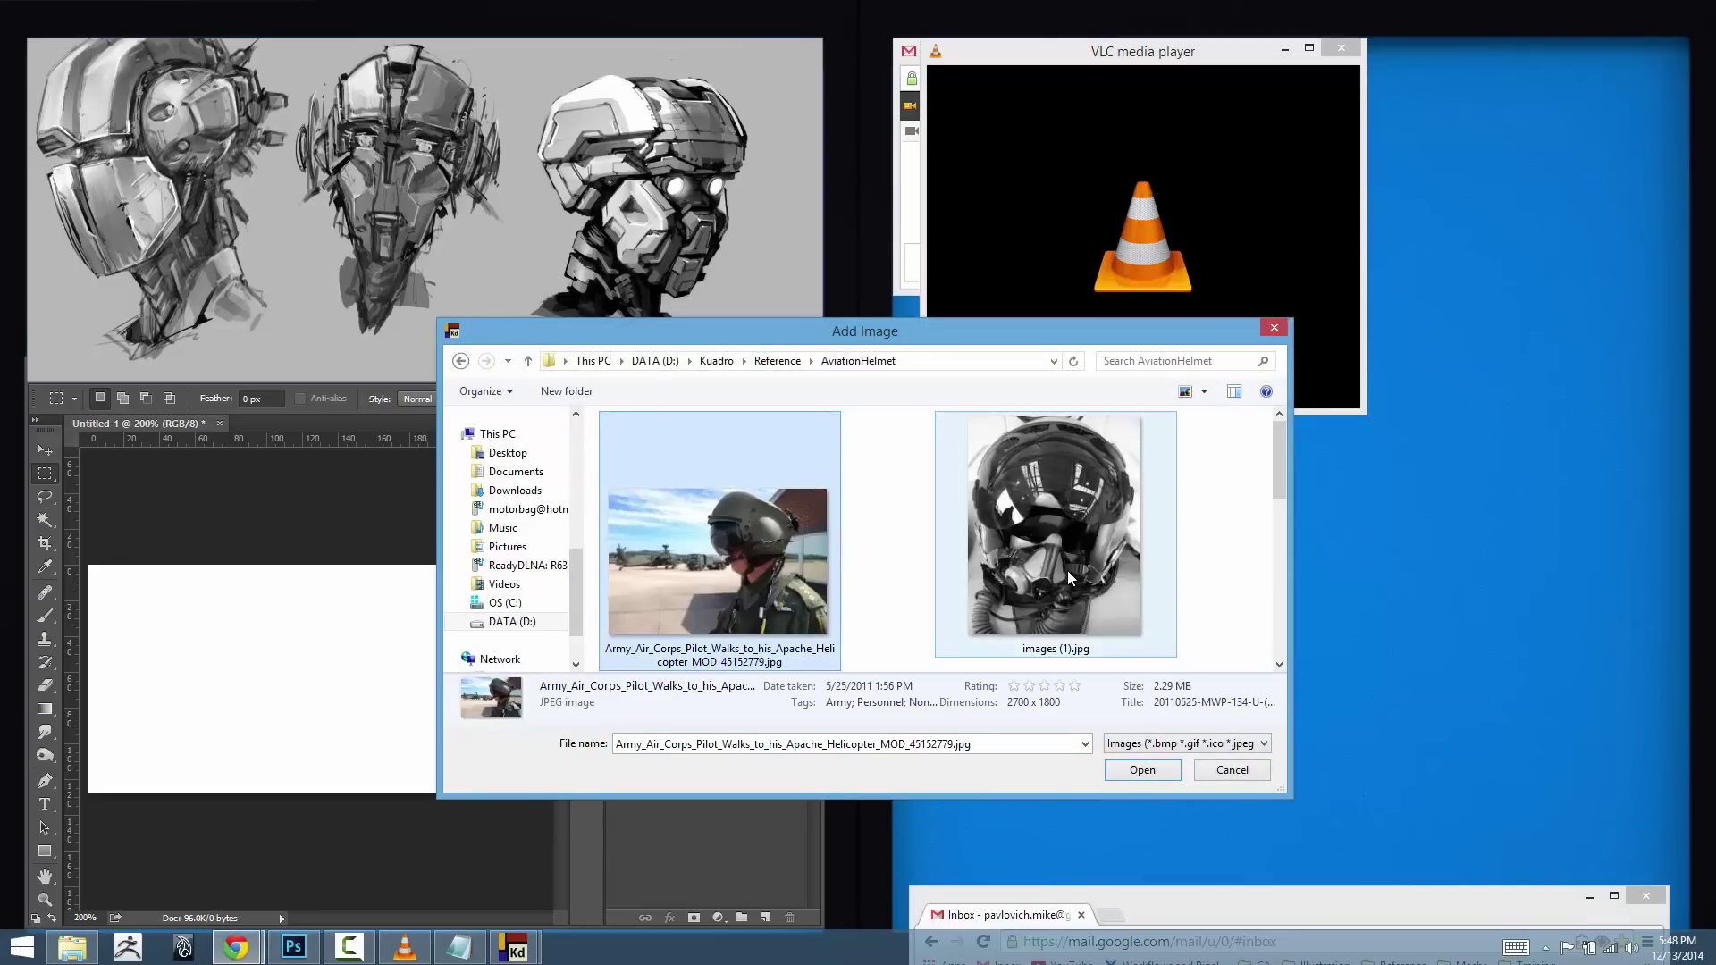
scroll(1067, 570, "down", 4)
left_click(794, 640, "shift")
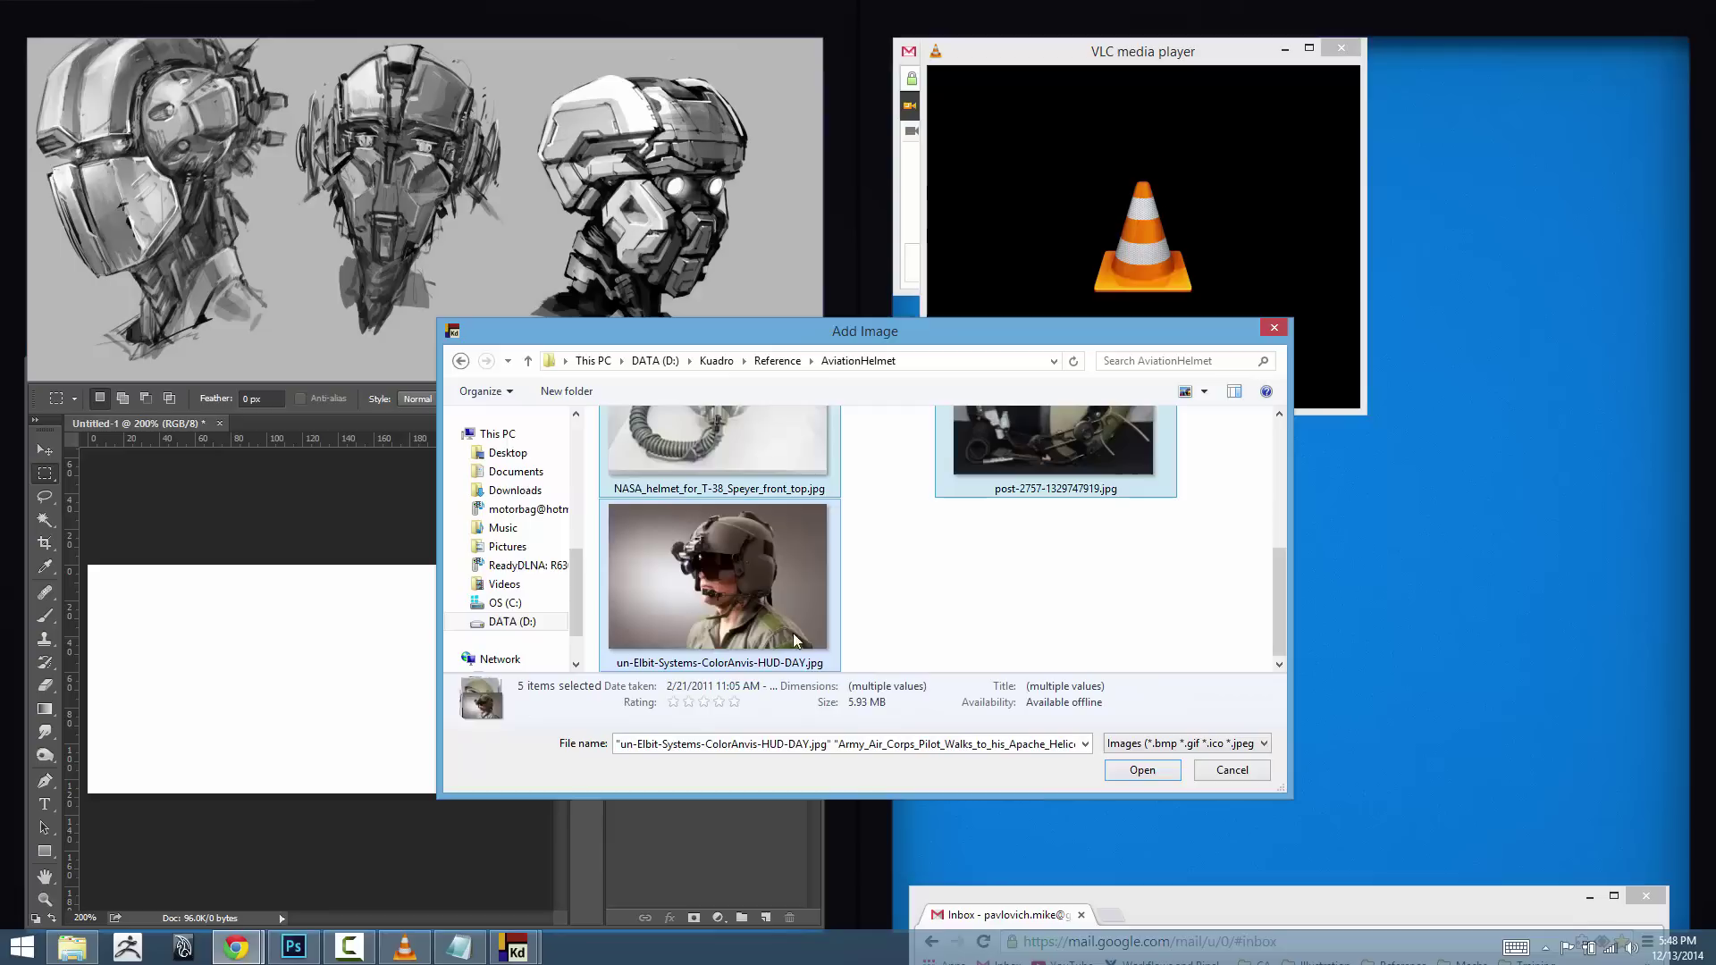
left_click(1142, 769)
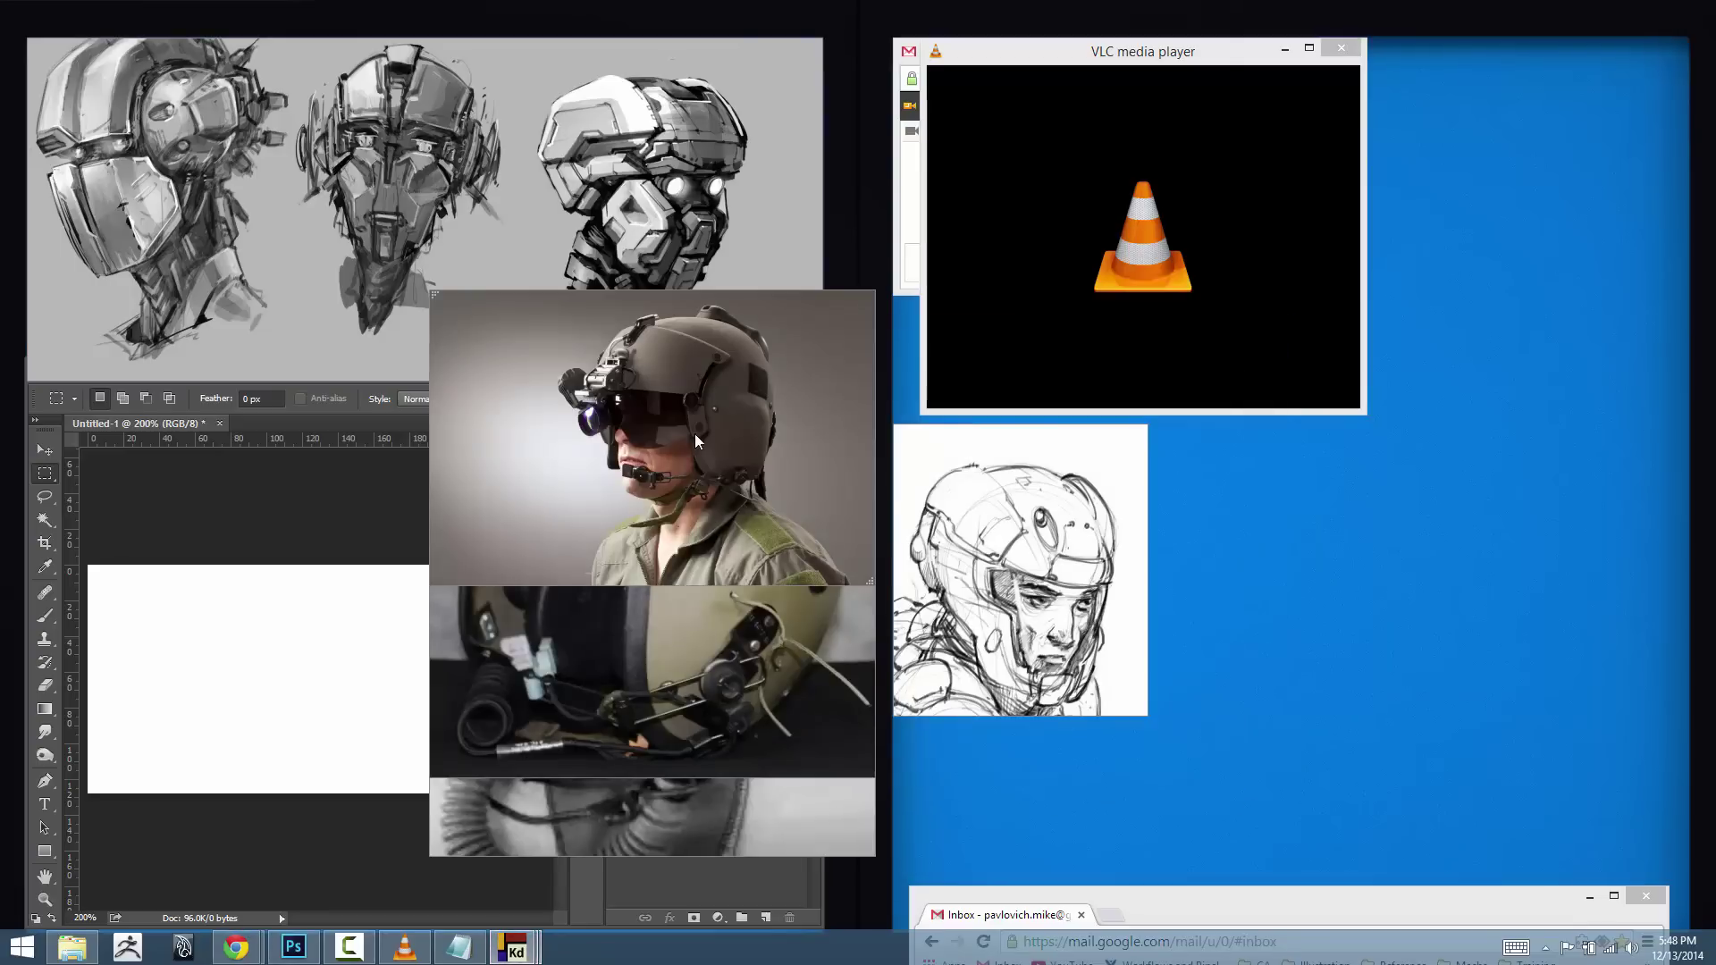
- Fit the photo of the pilot with the helmet-mounted display beside the VLC window, zoomed in on the helmet
left_click_drag(694, 440, 1510, 181)
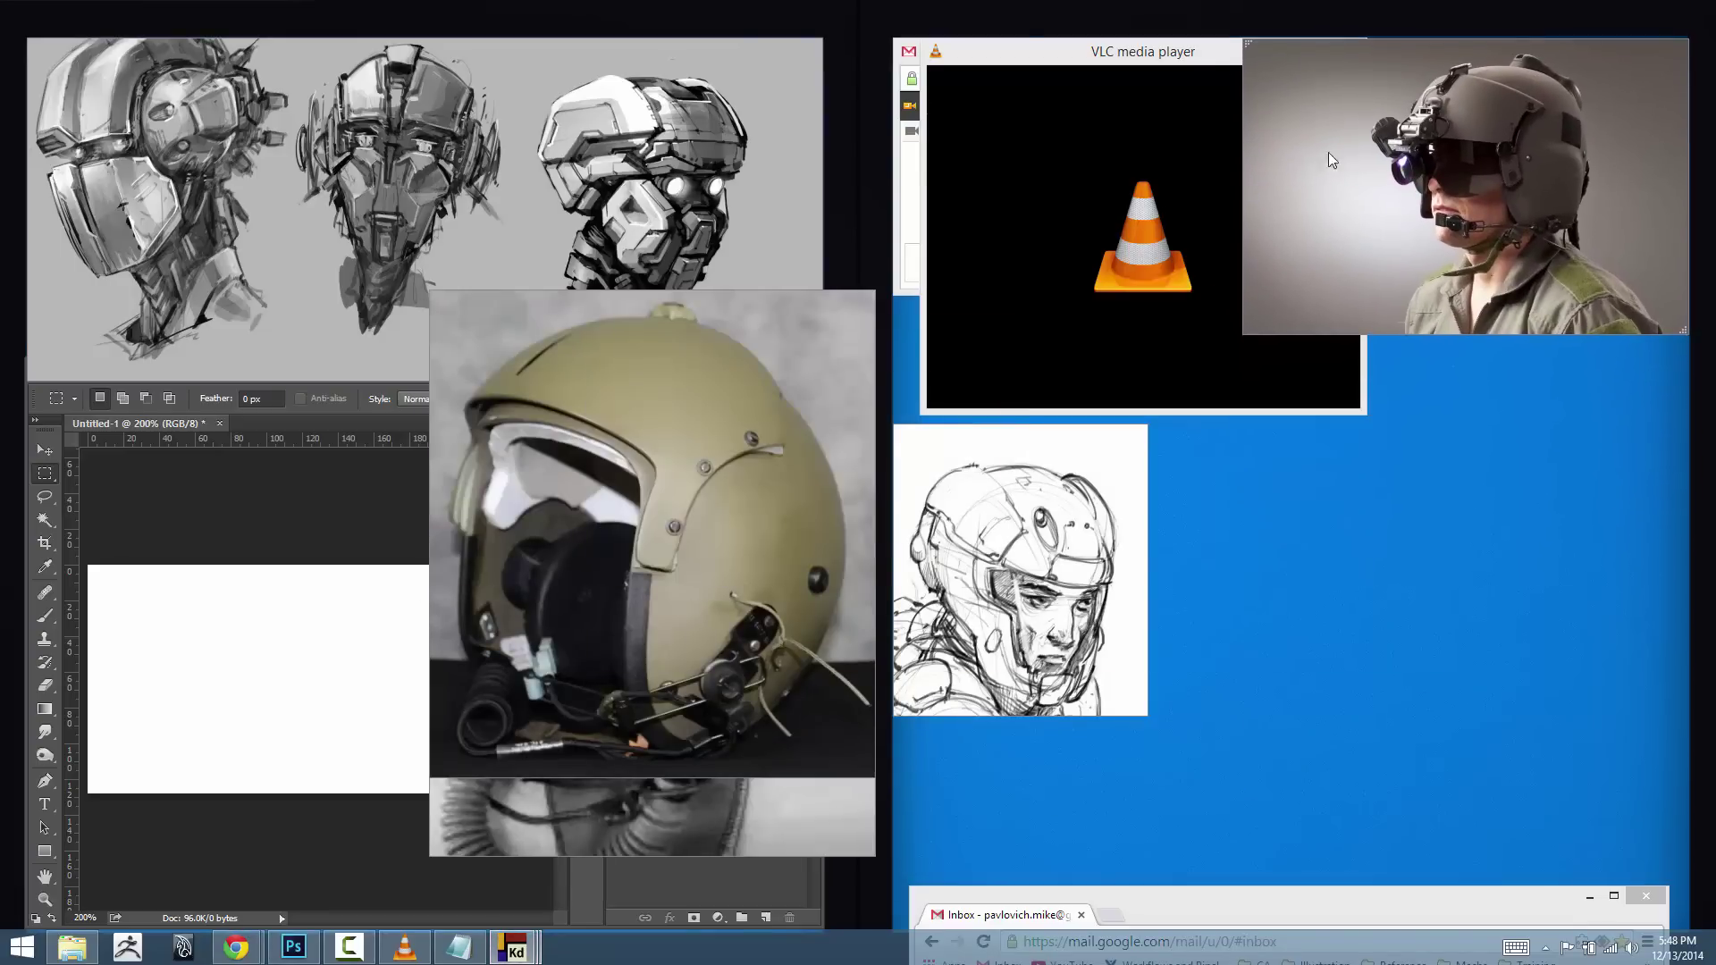
left_click_drag(1295, 72, 1367, 45)
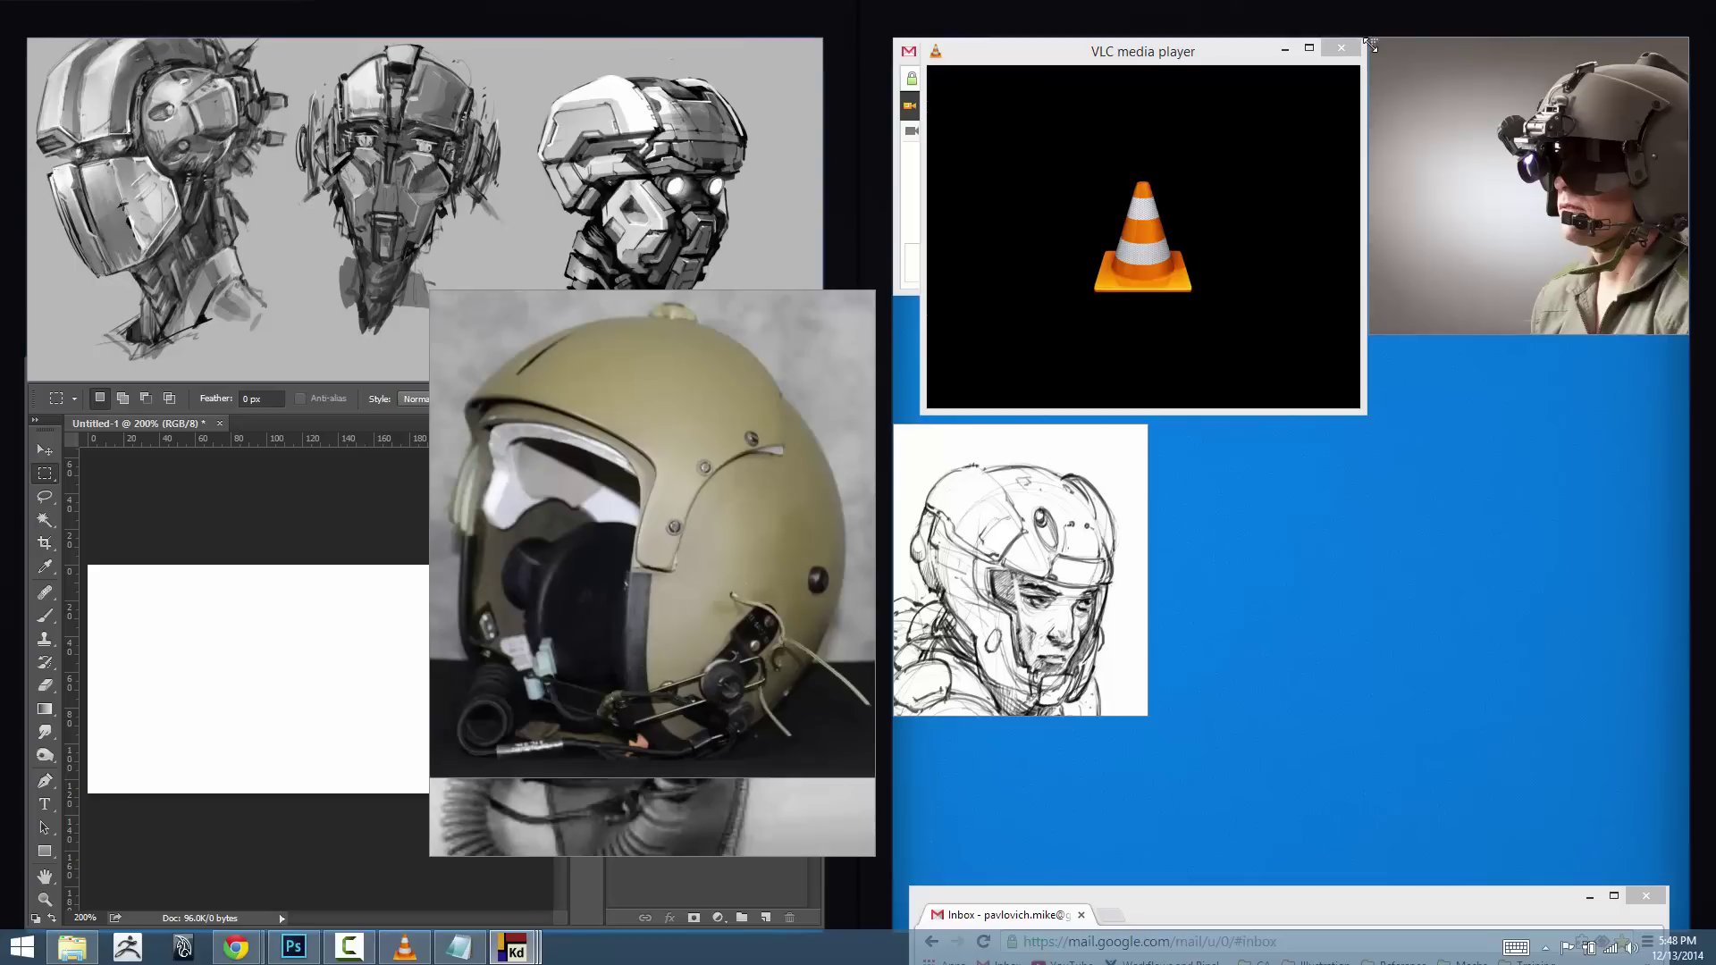
left_click_drag(1547, 243, 1462, 35)
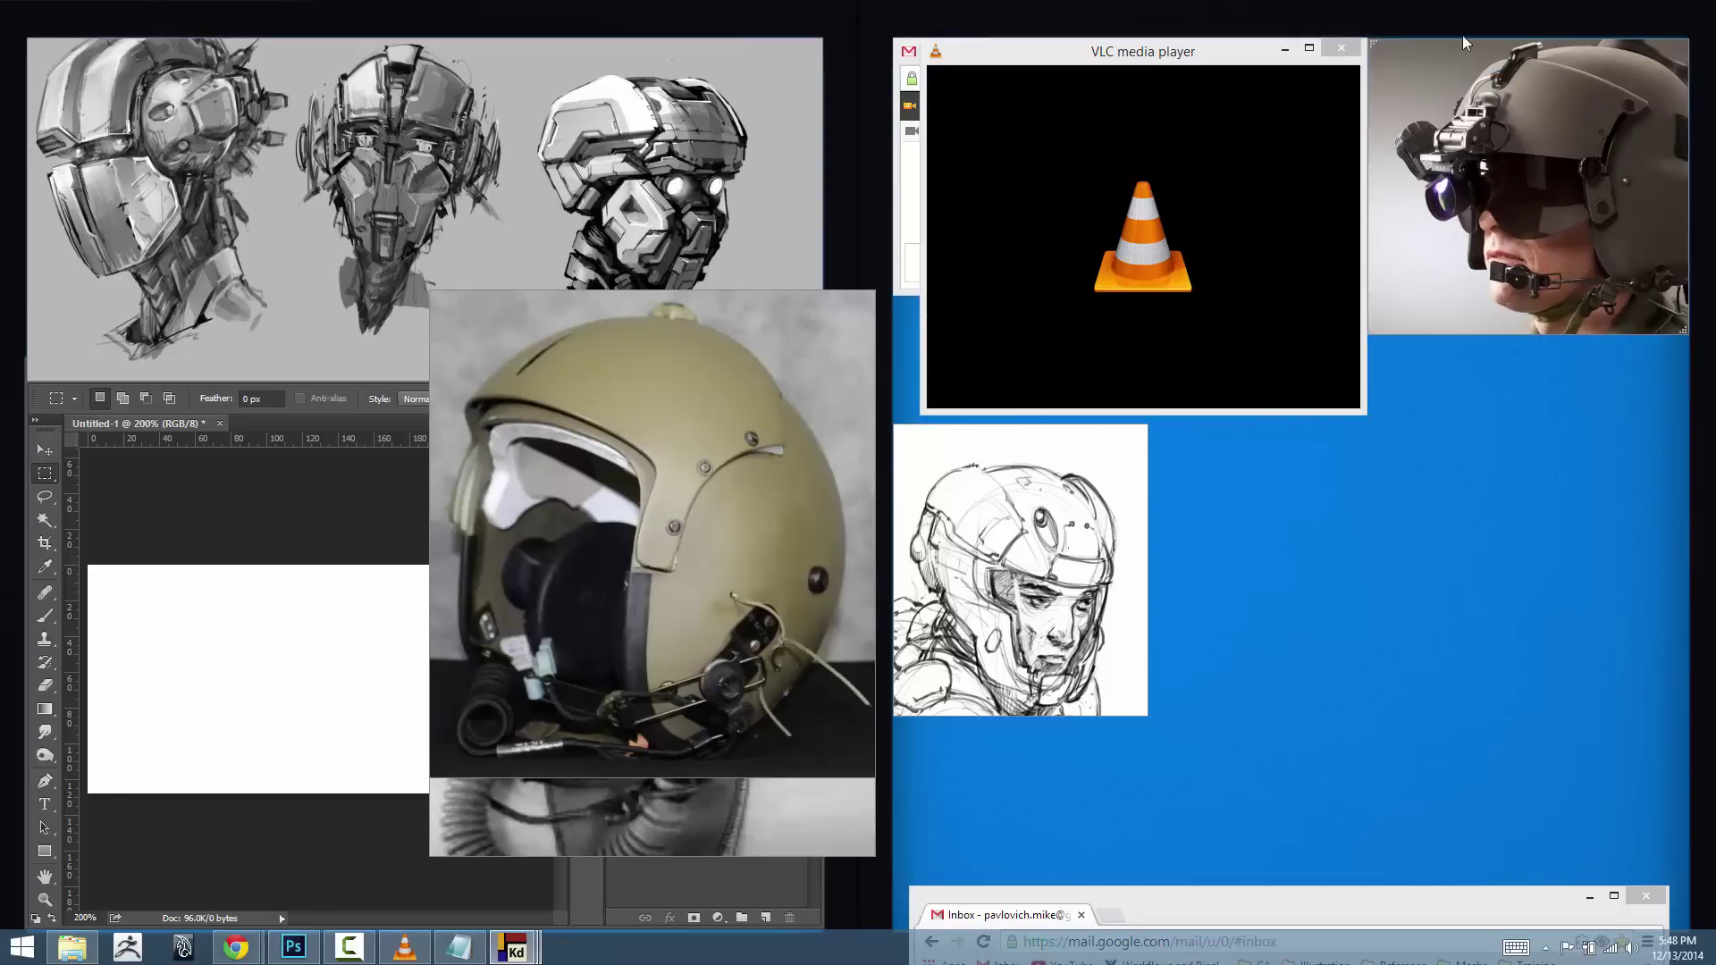
left_click_drag(1535, 163, 1516, 159)
- Crop the olive helmet photo to the width of the pilot photo, zoom it to show the whole helmet, and place it directly below
left_click_drag(634, 462, 1427, 604)
left_click_drag(1240, 358, 1372, 457)
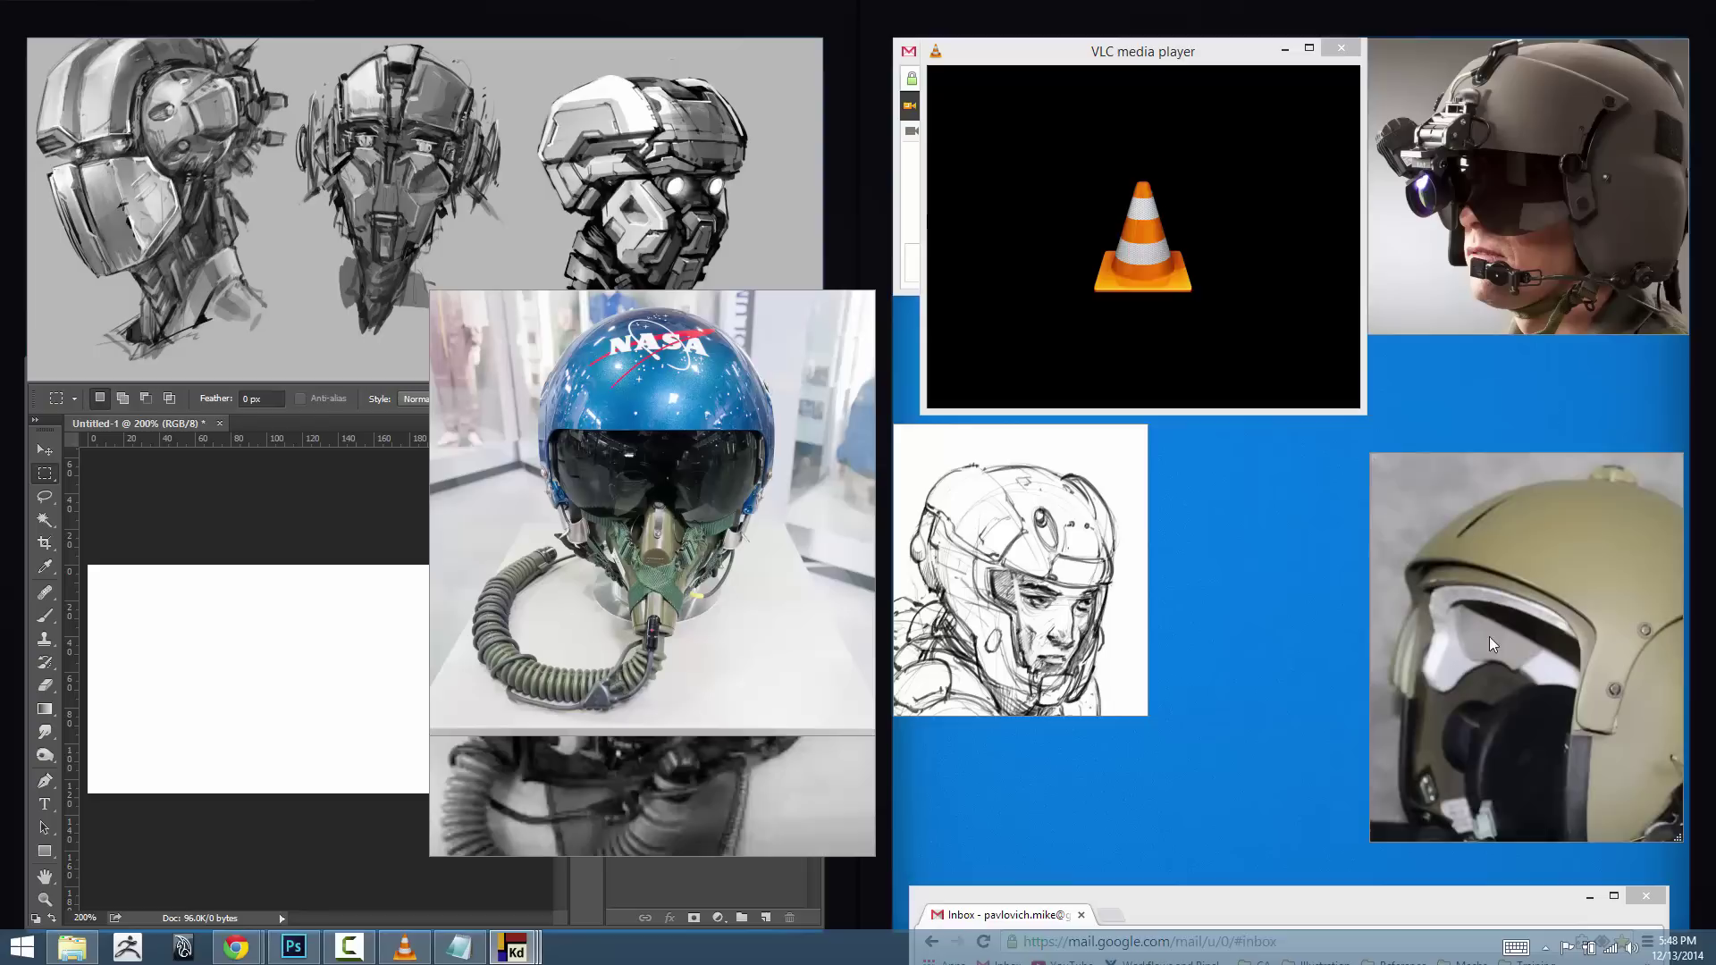
scroll(1489, 636, "up", 2)
scroll(1482, 577, "down", 2)
scroll(1521, 581, "up", 2)
left_click_drag(1537, 636, 1529, 514)
- Place the NASA helmet photo below the VLC window, narrow its frame, and zoom in on the helmet
mouse_move(629, 455)
left_mouse_down()
mouse_move(1139, 615)
mouse_move(1309, 585)
left_mouse_up()
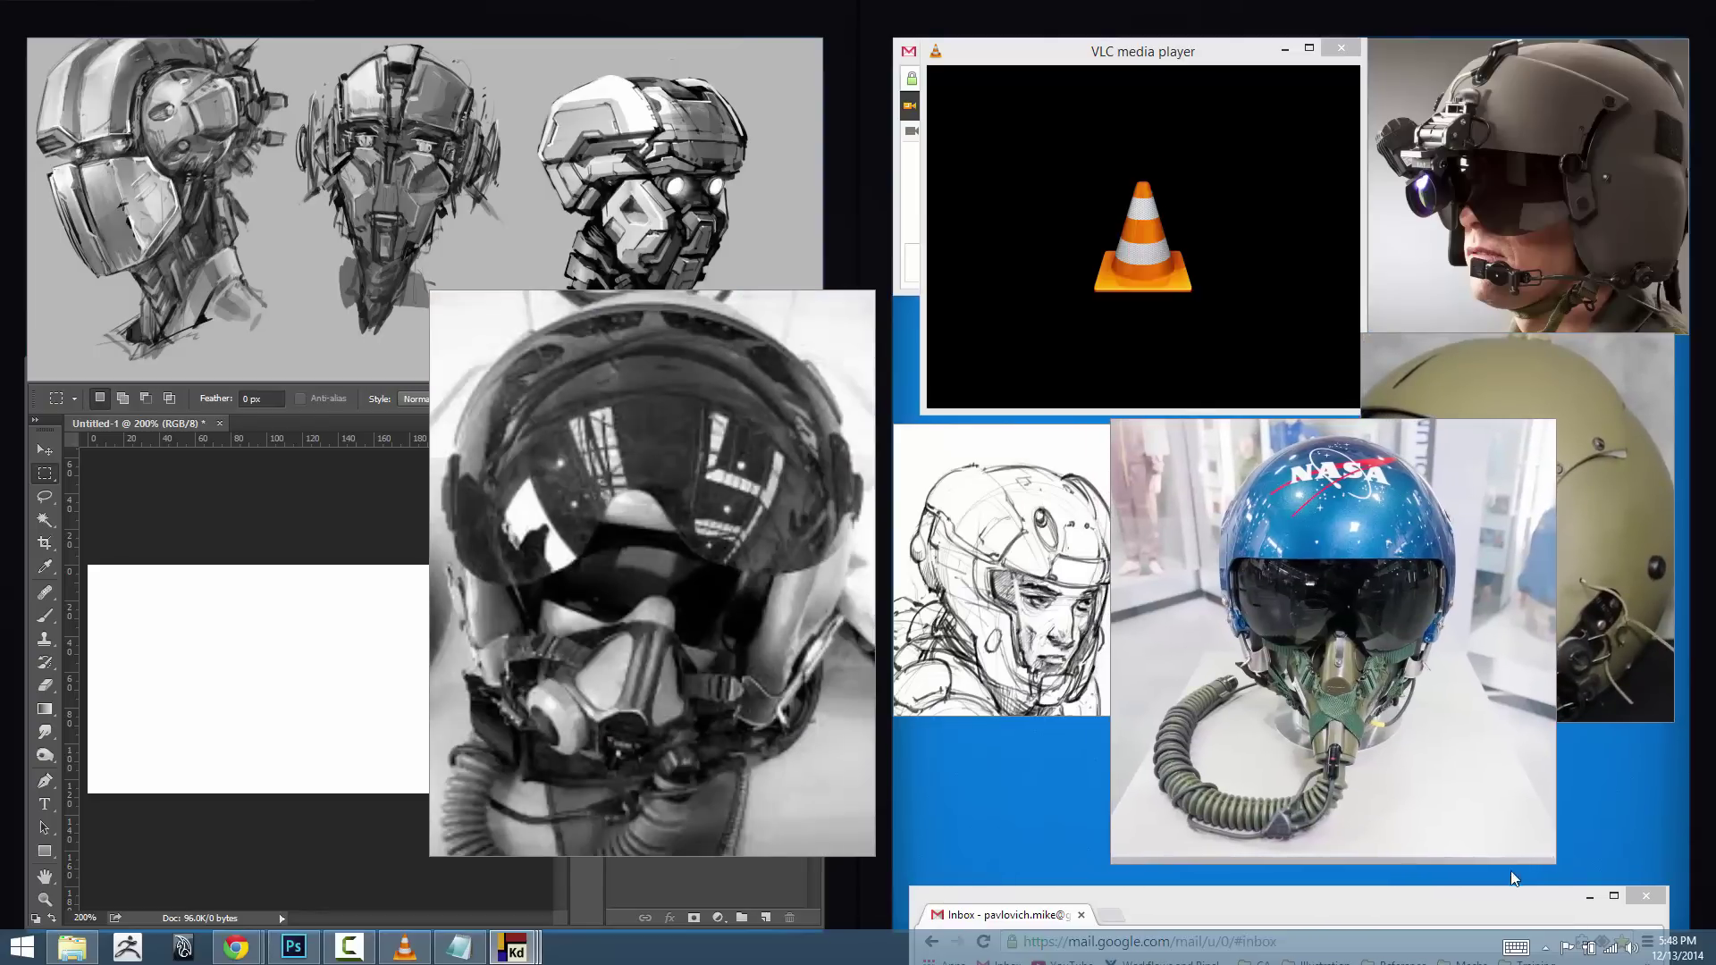
left_click_drag(1565, 850, 1438, 889)
scroll(1276, 630, "up", 2)
left_click_drag(1358, 652, 1287, 701)
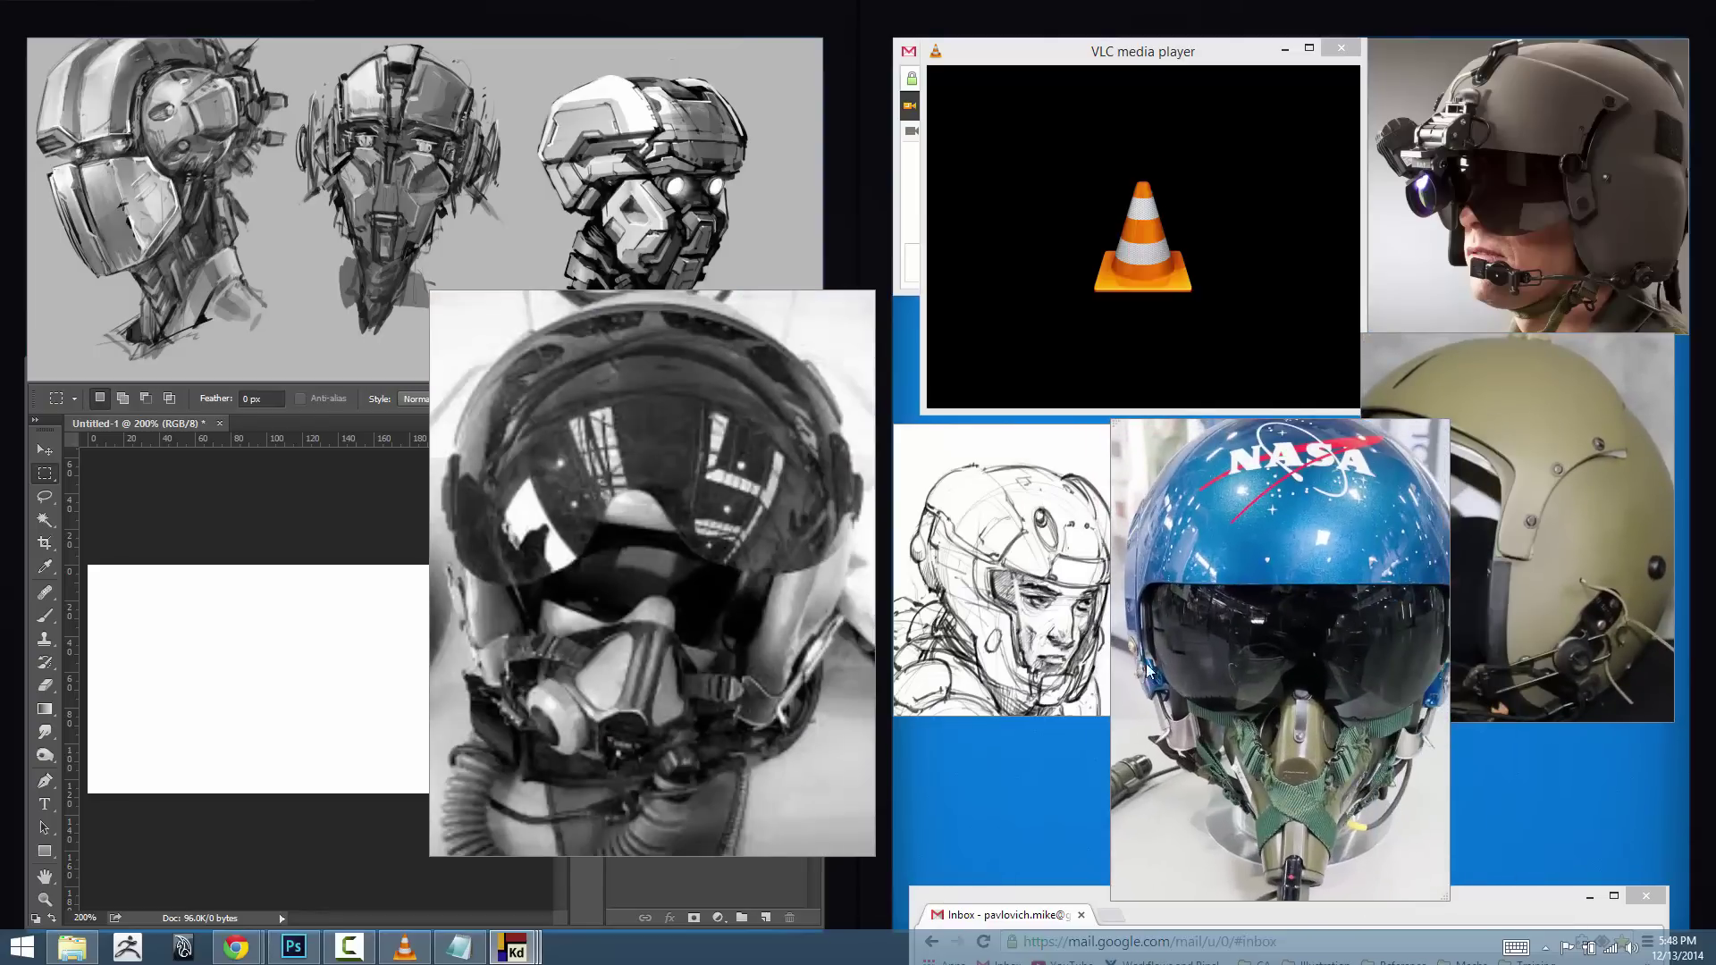
- Close the black-and-white helmet and Apache pilot photos, and refit the olive helmet in front of the NASA helmet
left_click_drag(667, 513, 1147, 390)
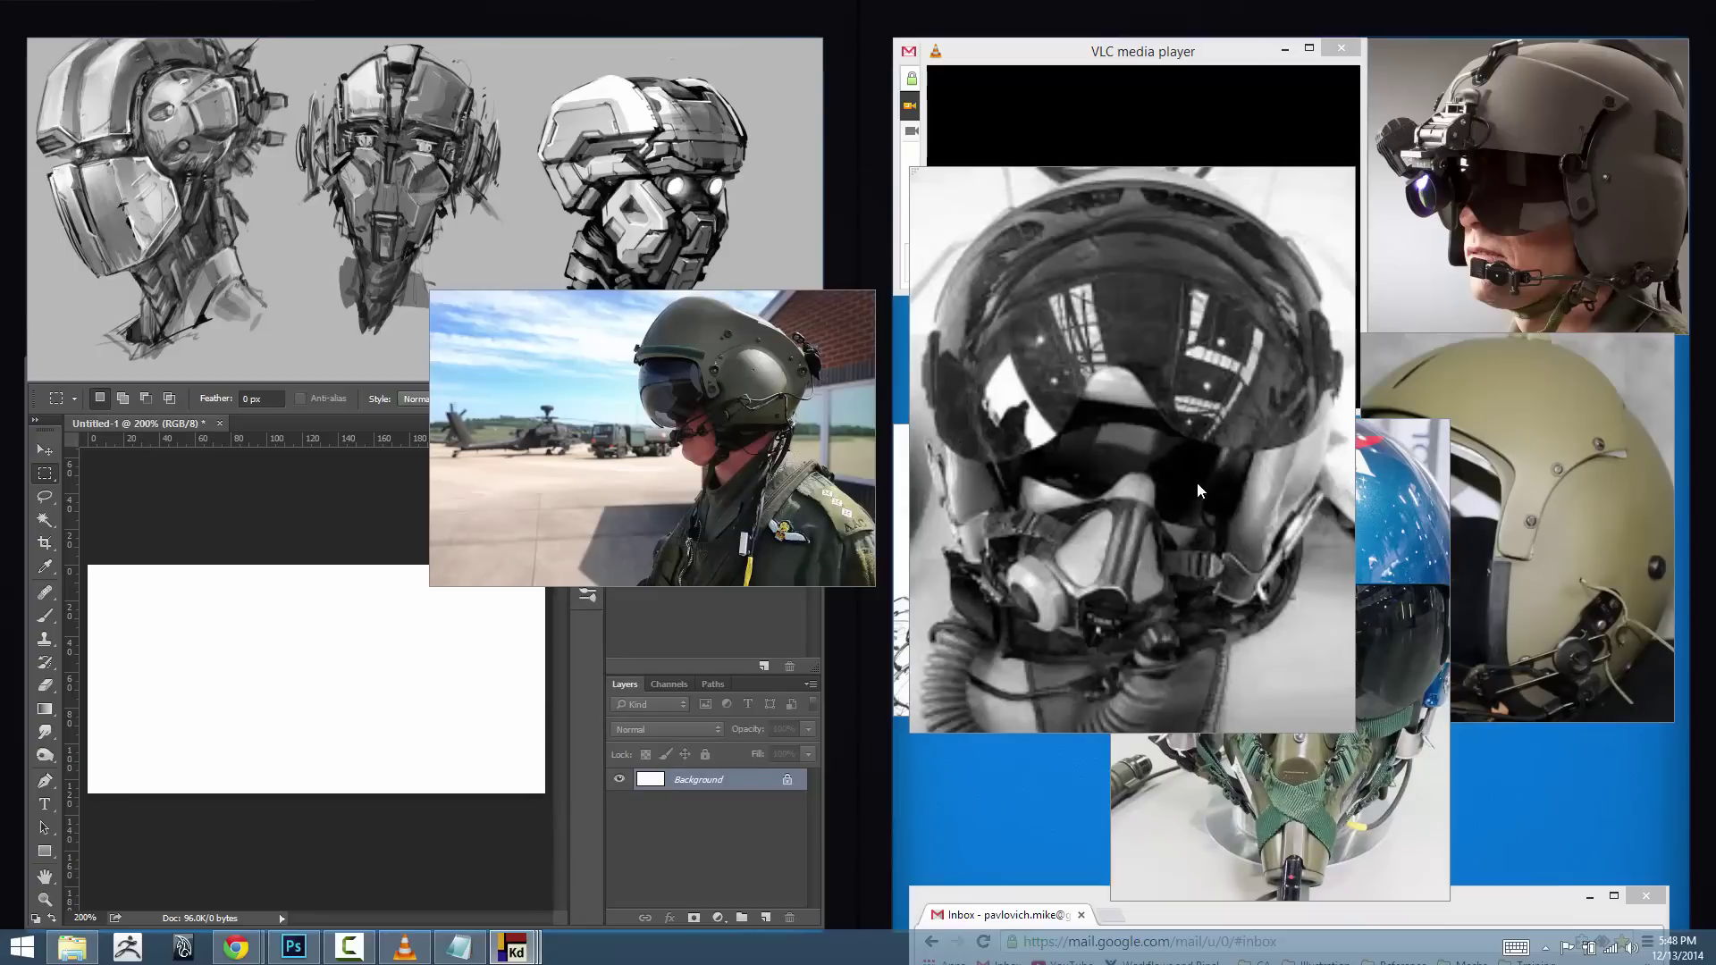
key("Escape")
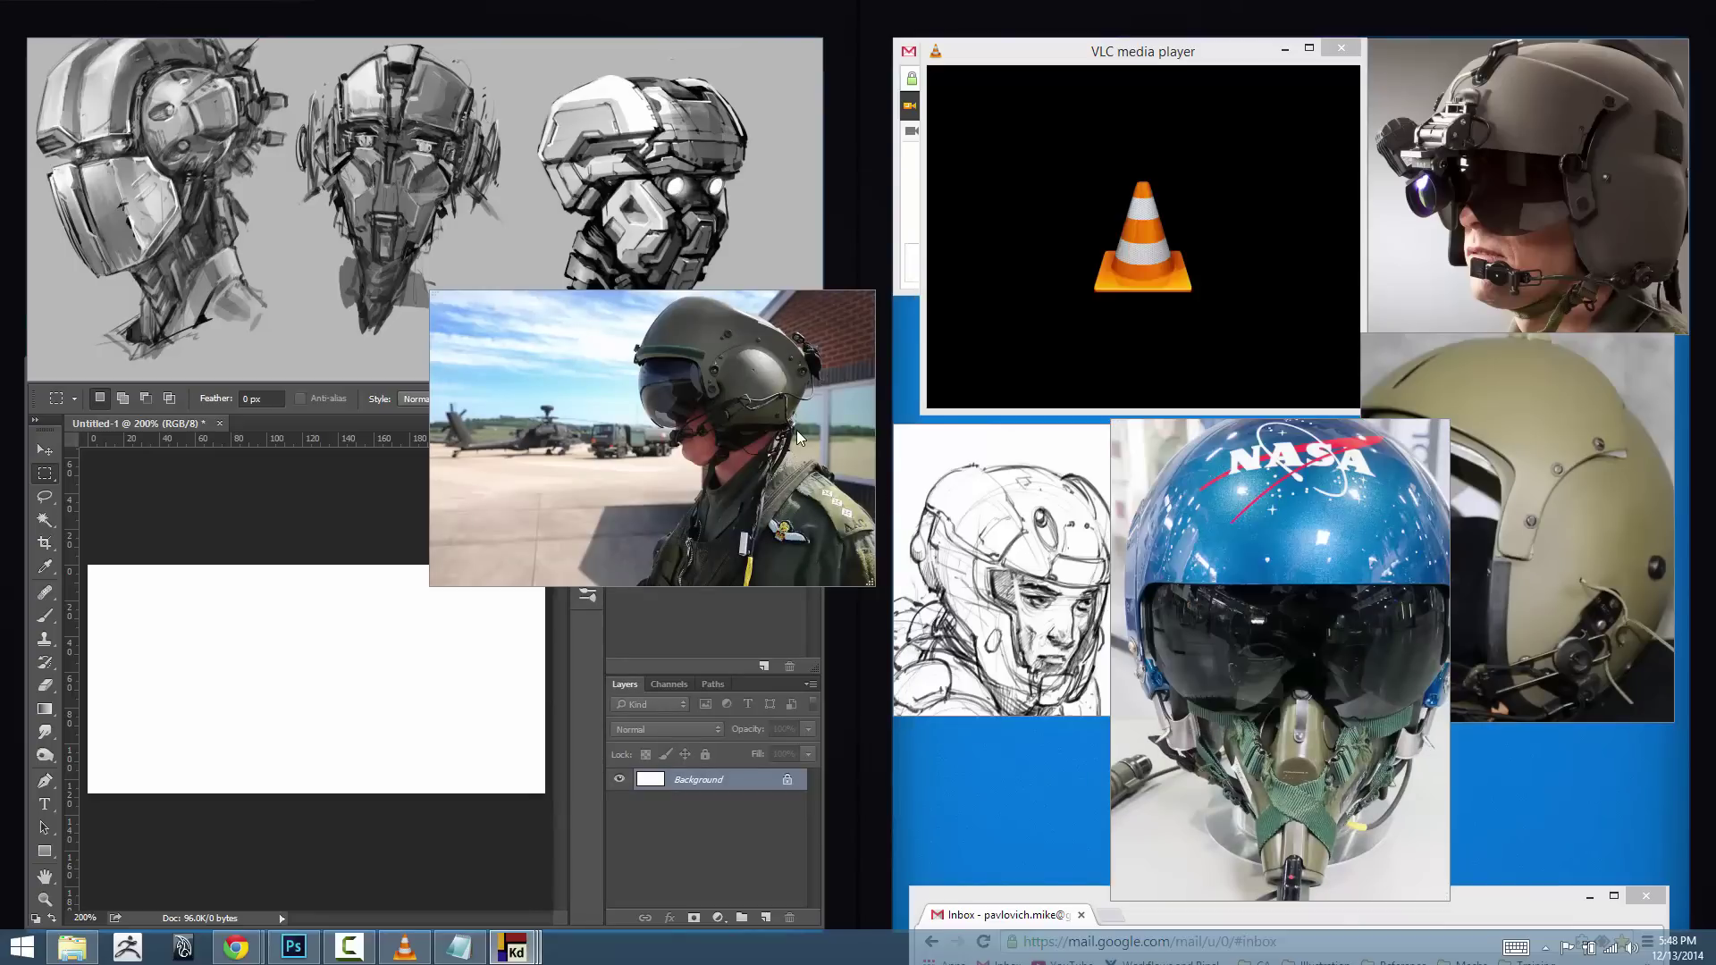
right_click(796, 431)
left_click(840, 698)
left_click(1588, 528)
scroll(1588, 528, "up", 2)
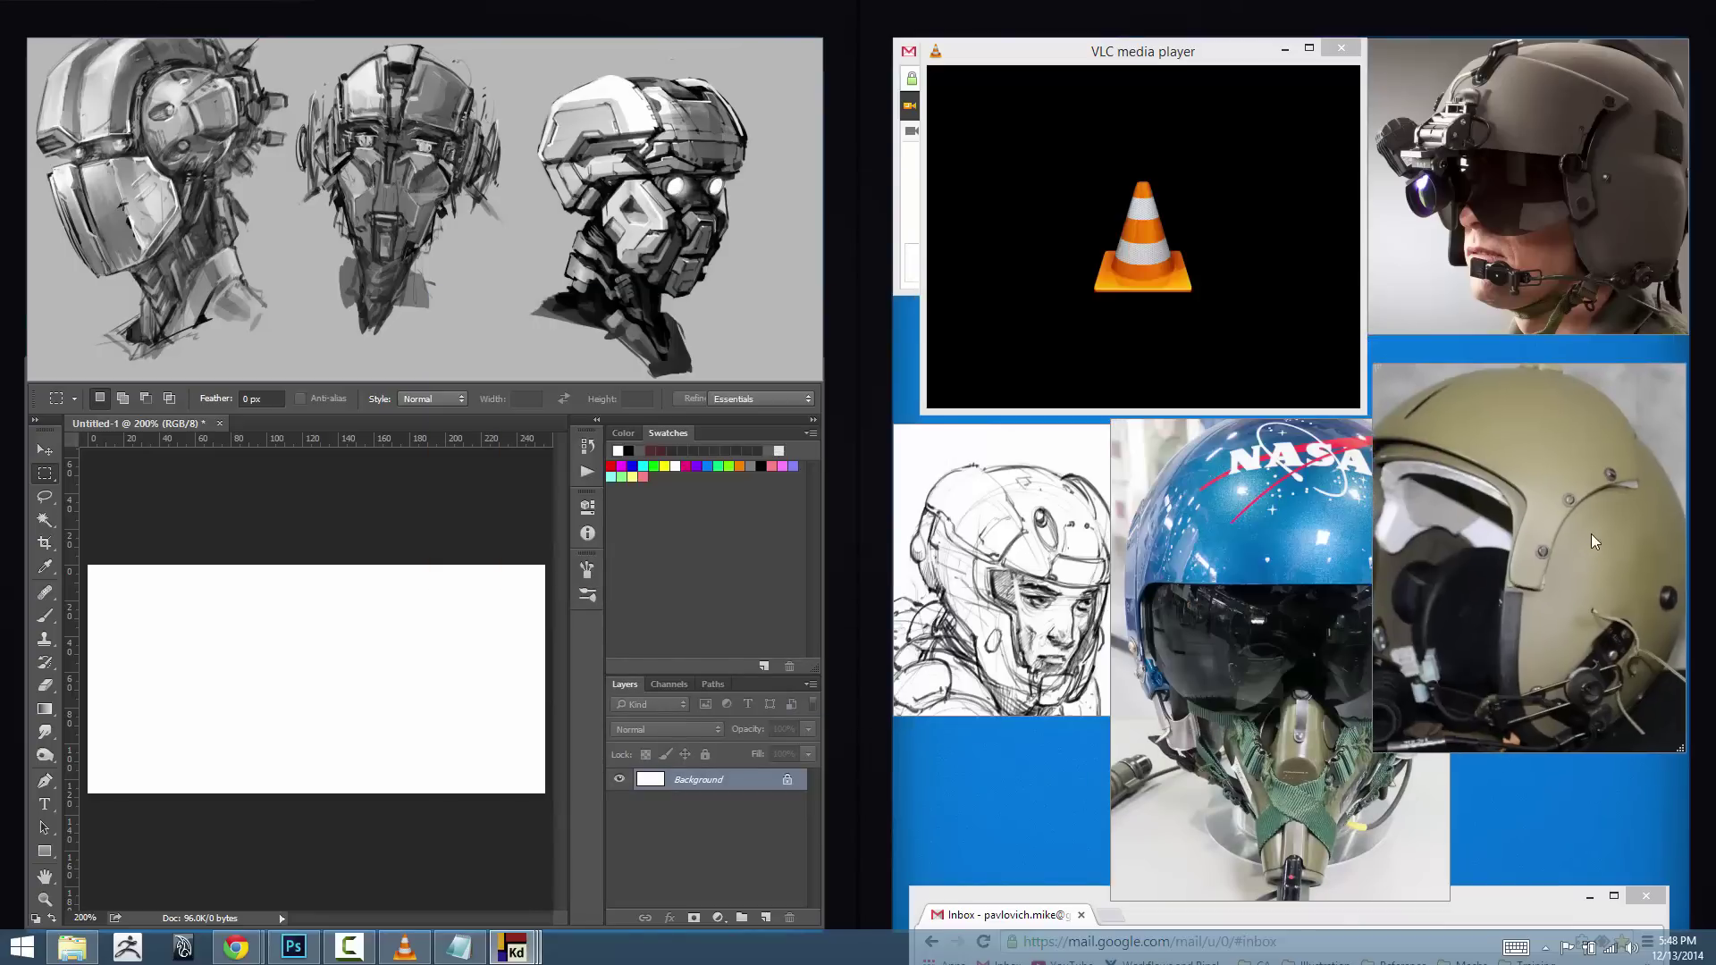
- Save the image layout as a preset named Helmet in the Reference folder
left_click(1545, 947)
right_click(1530, 858)
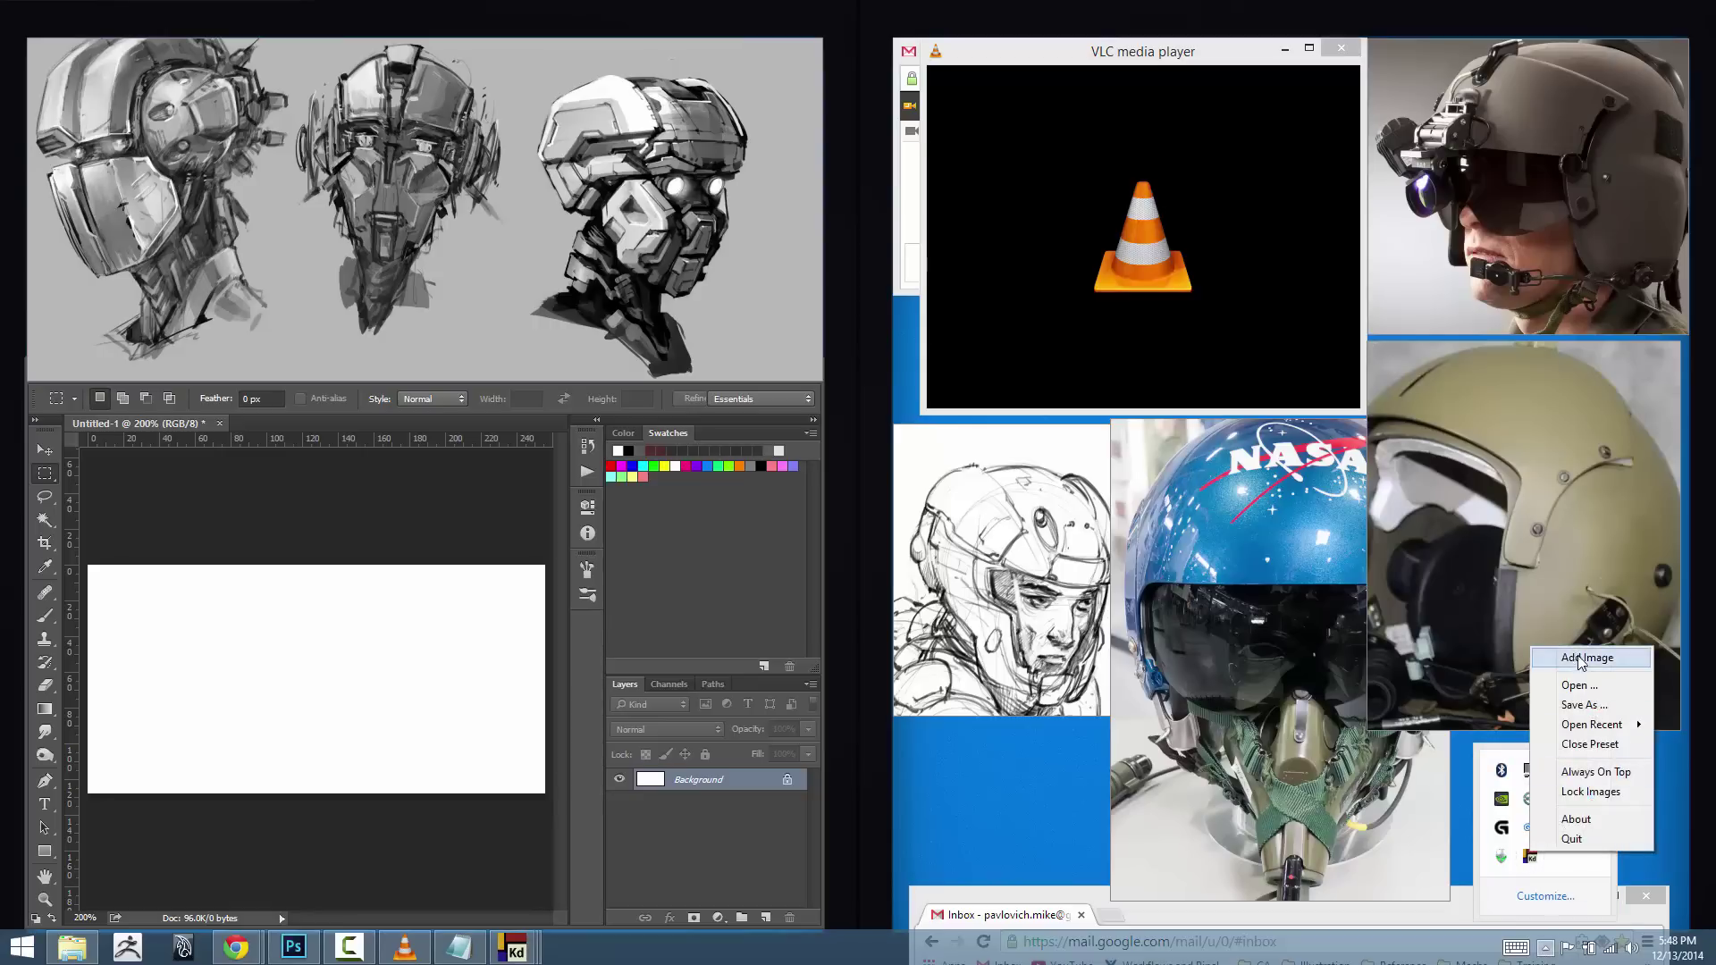
left_click(1581, 715)
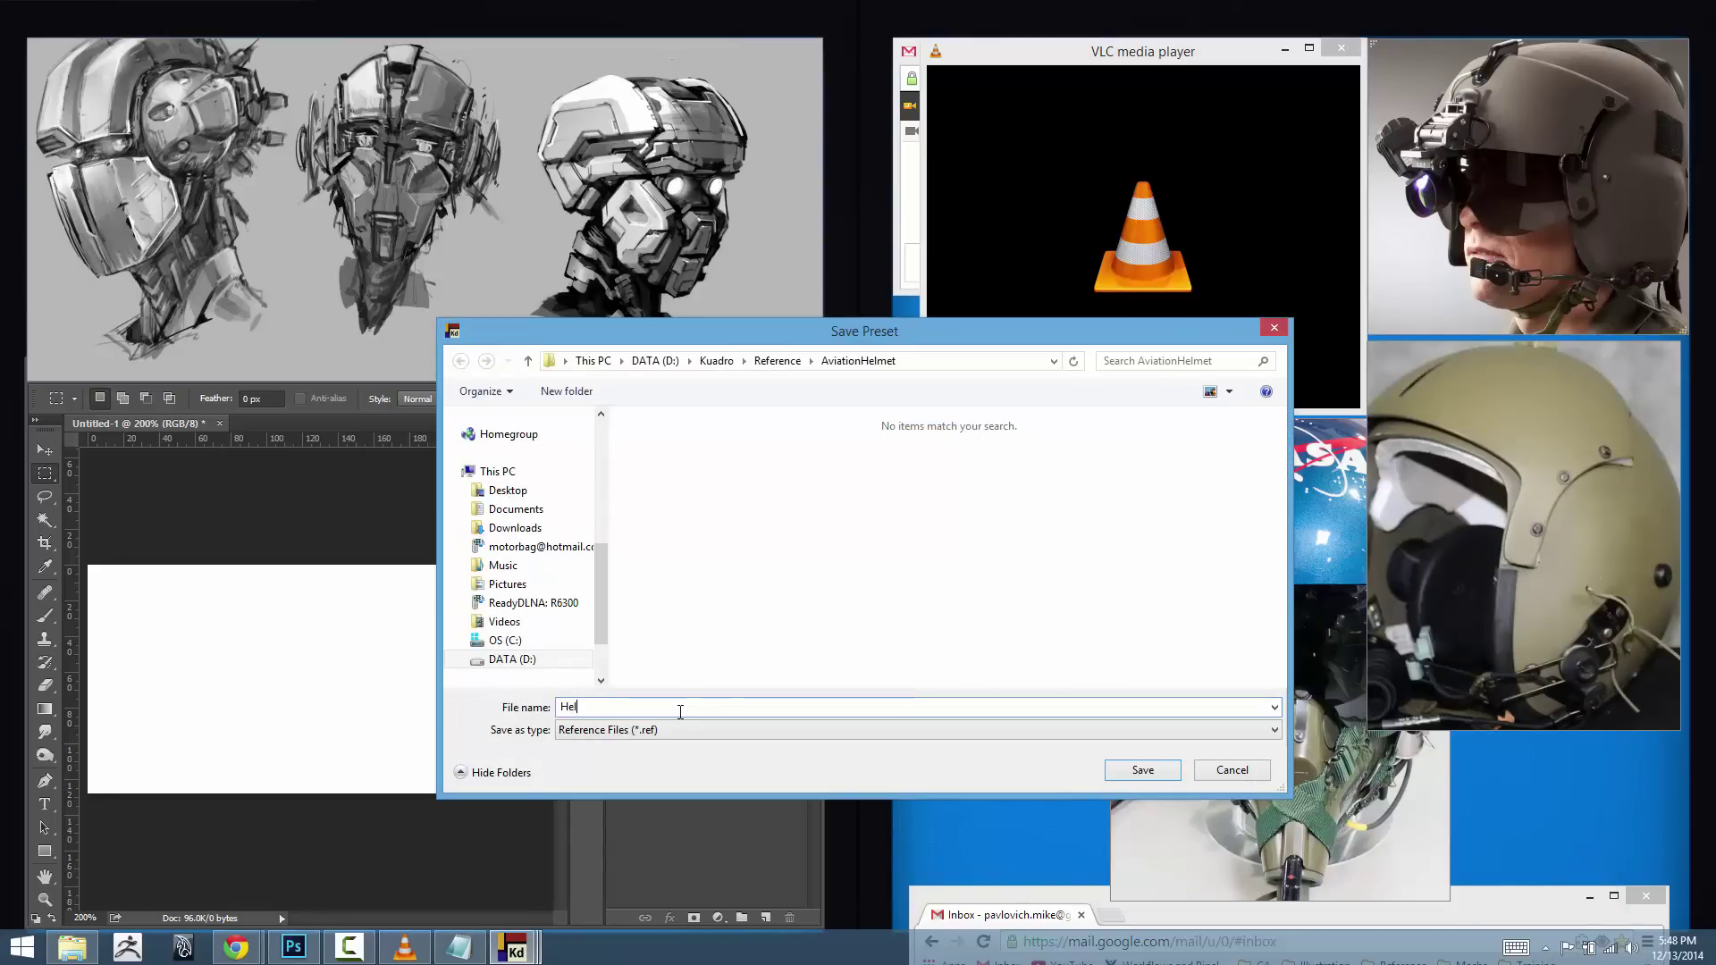
left_click(777, 360)
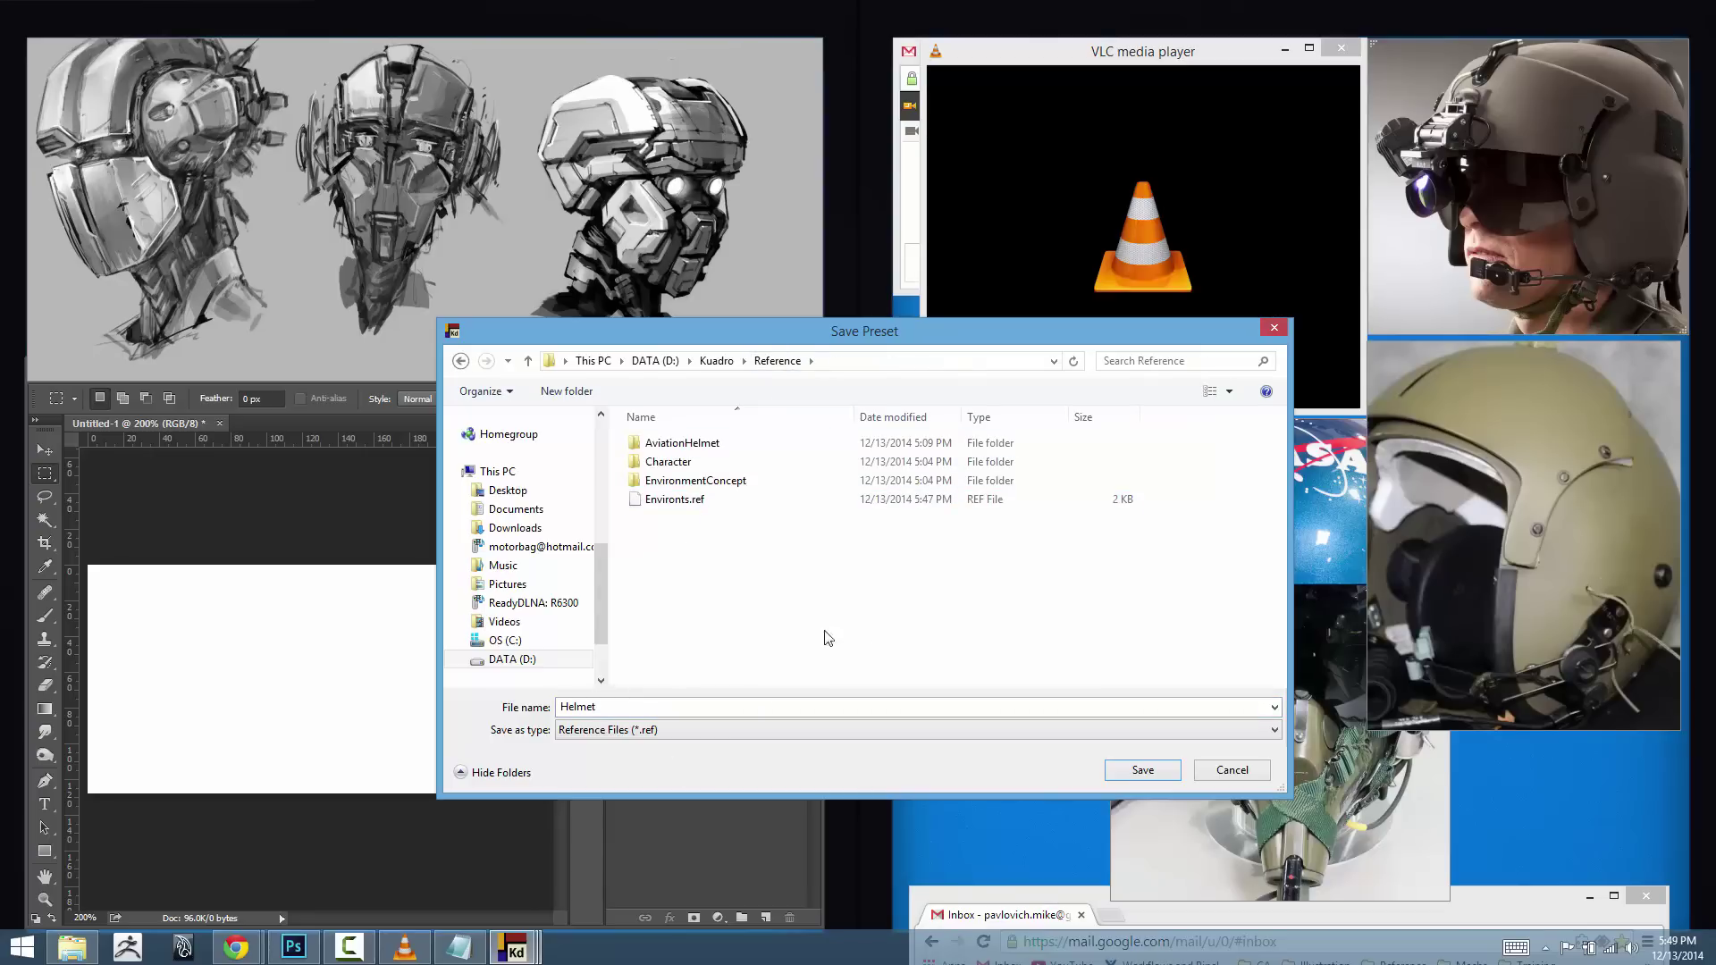
left_click(1141, 770)
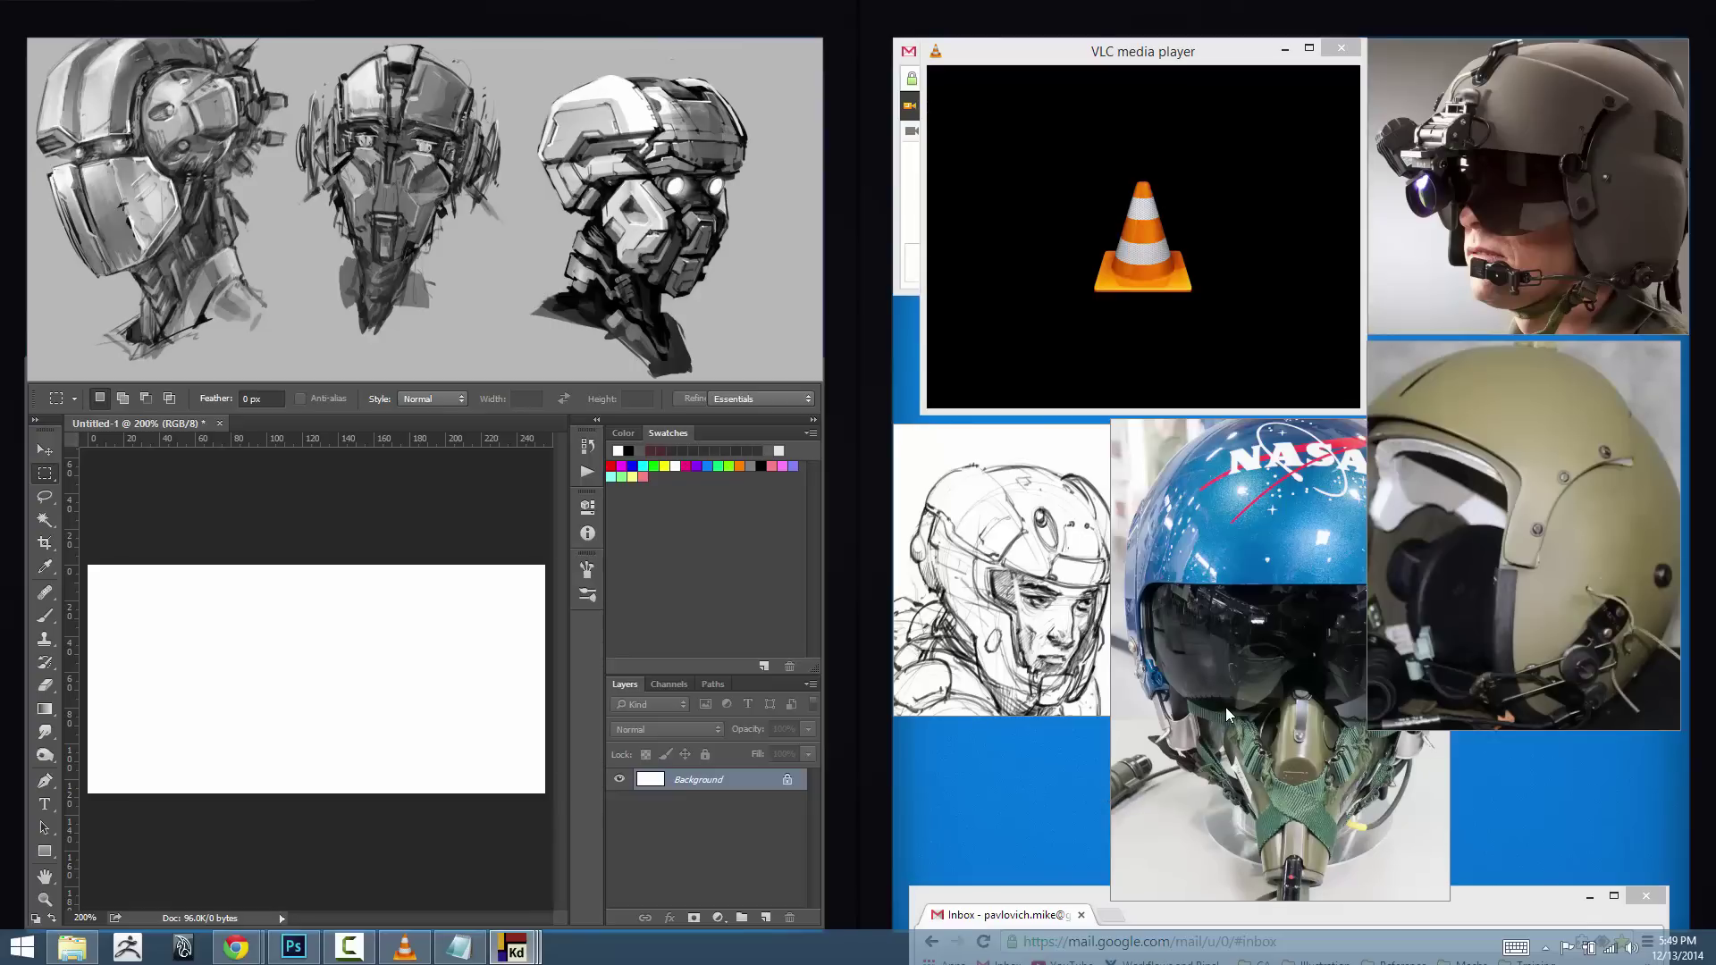
- Close the robot face image and the armored suit drawing, and shift the NASA helmet photo over to the drawing's place
right_click(560, 174)
left_click(625, 441)
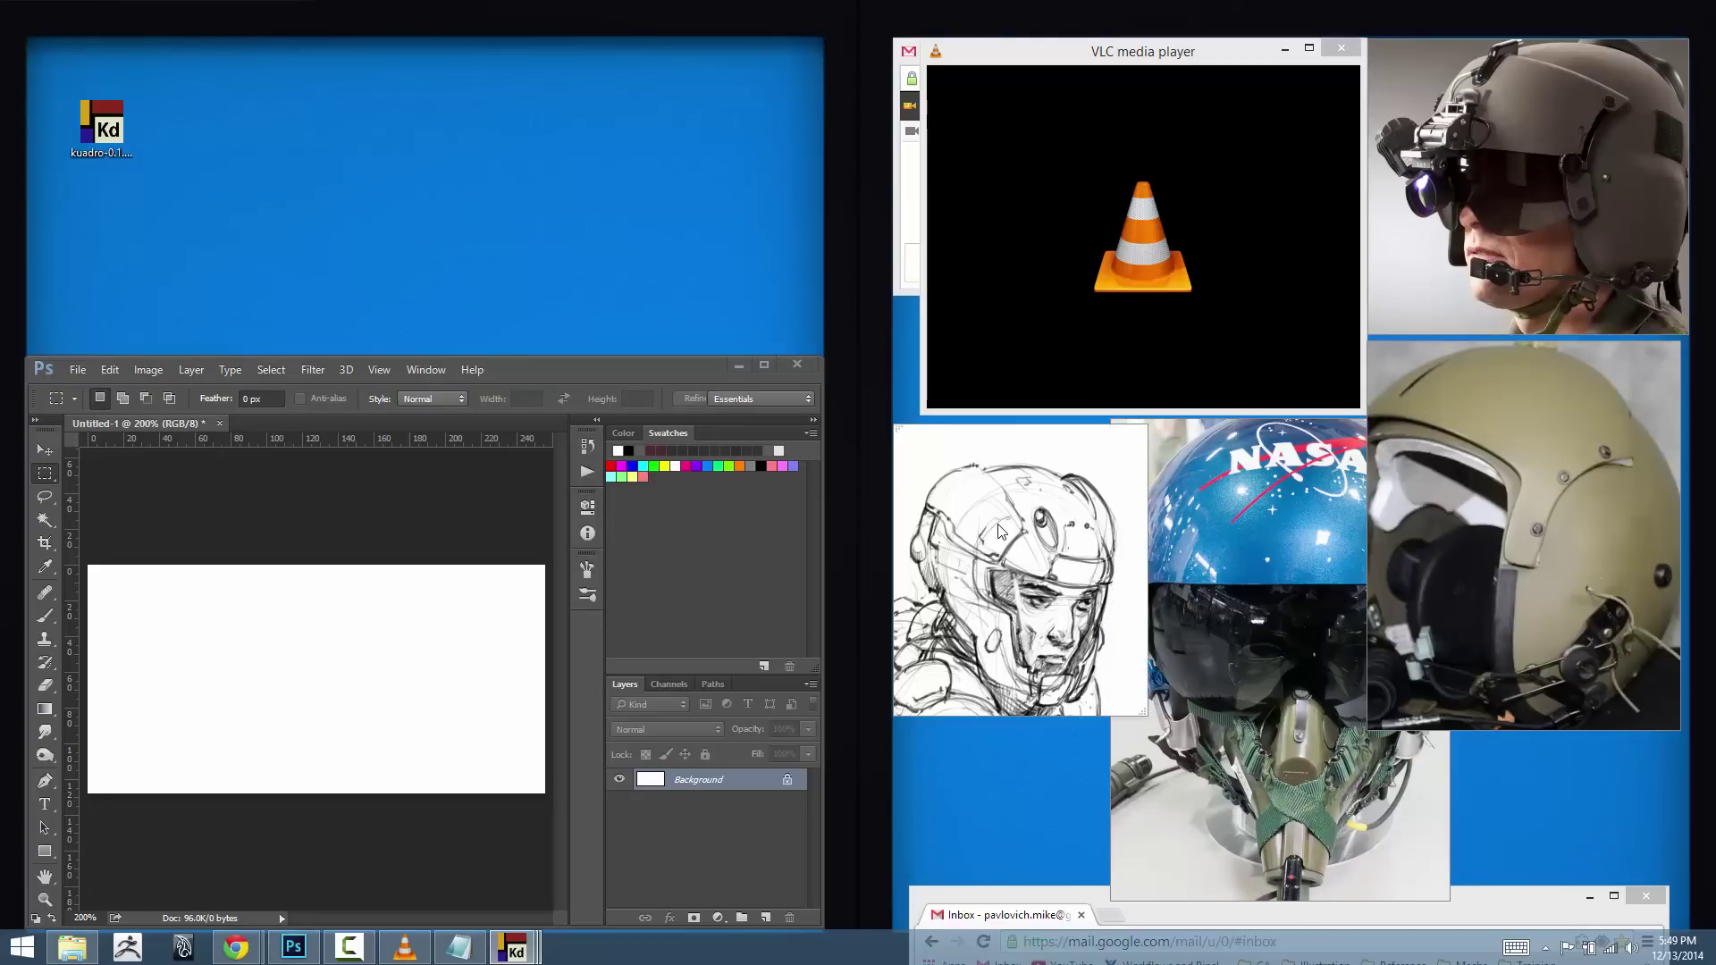
left_click_drag(1236, 593, 1052, 567)
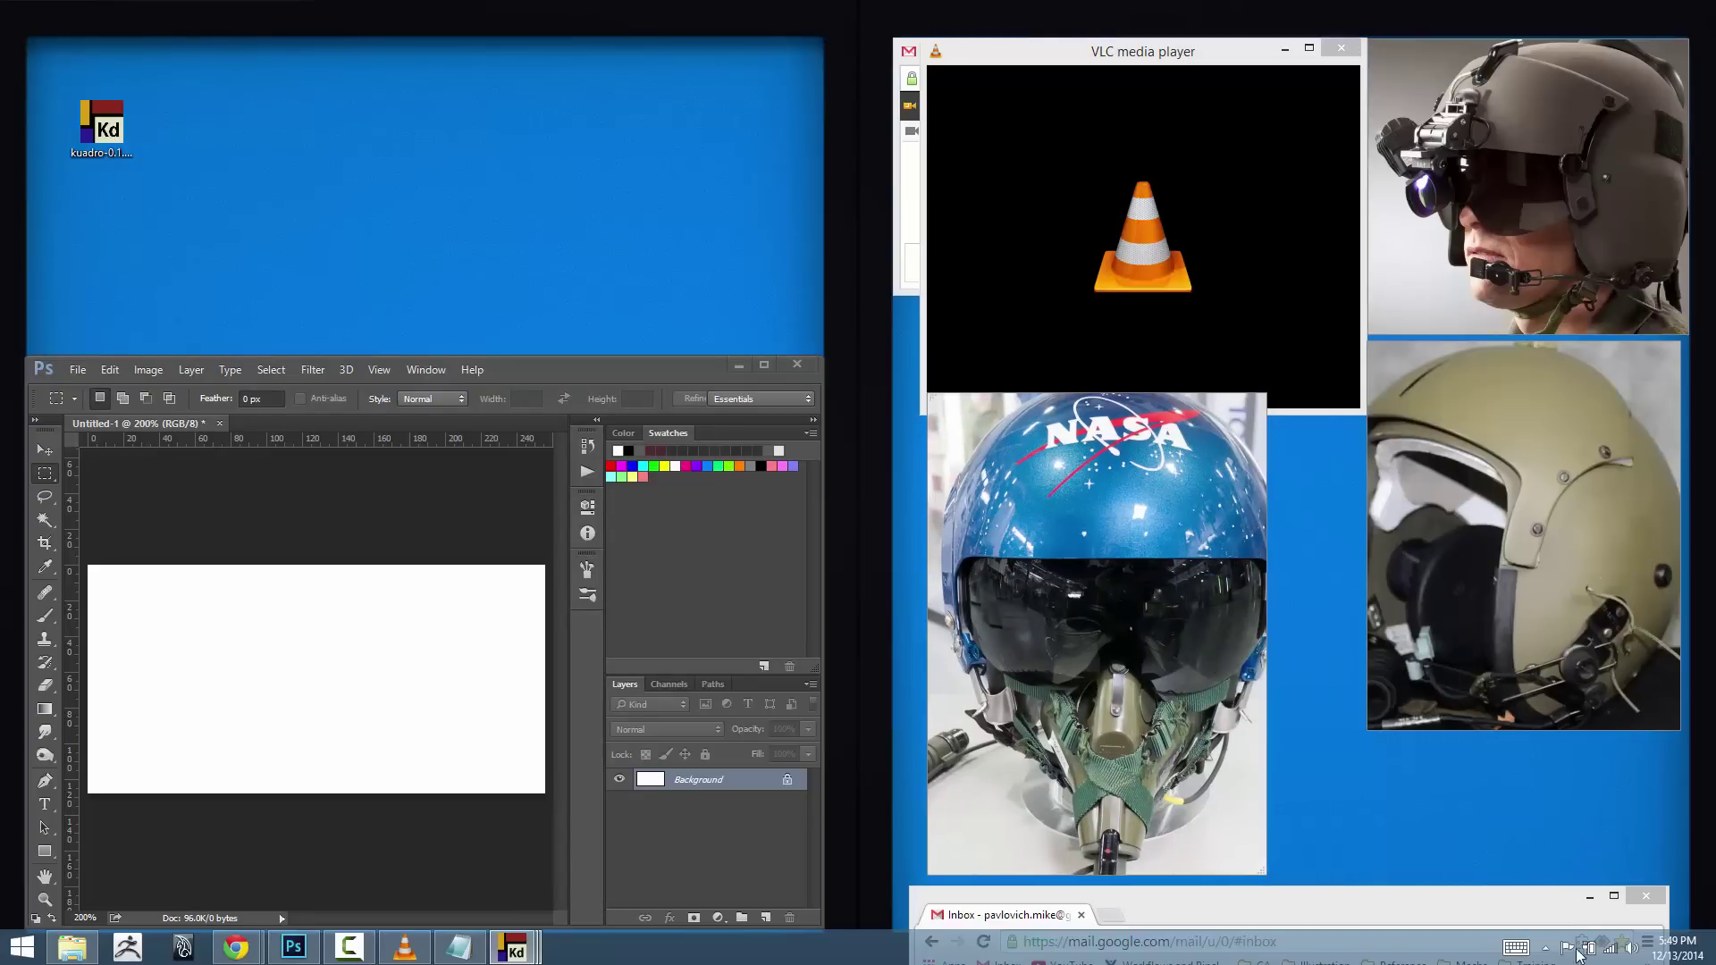
- Add the Apache pilot photo and the black-and-white helmet image (images (1).jpg) from the AviationHelmet folder
left_click(1547, 953)
right_click(1530, 859)
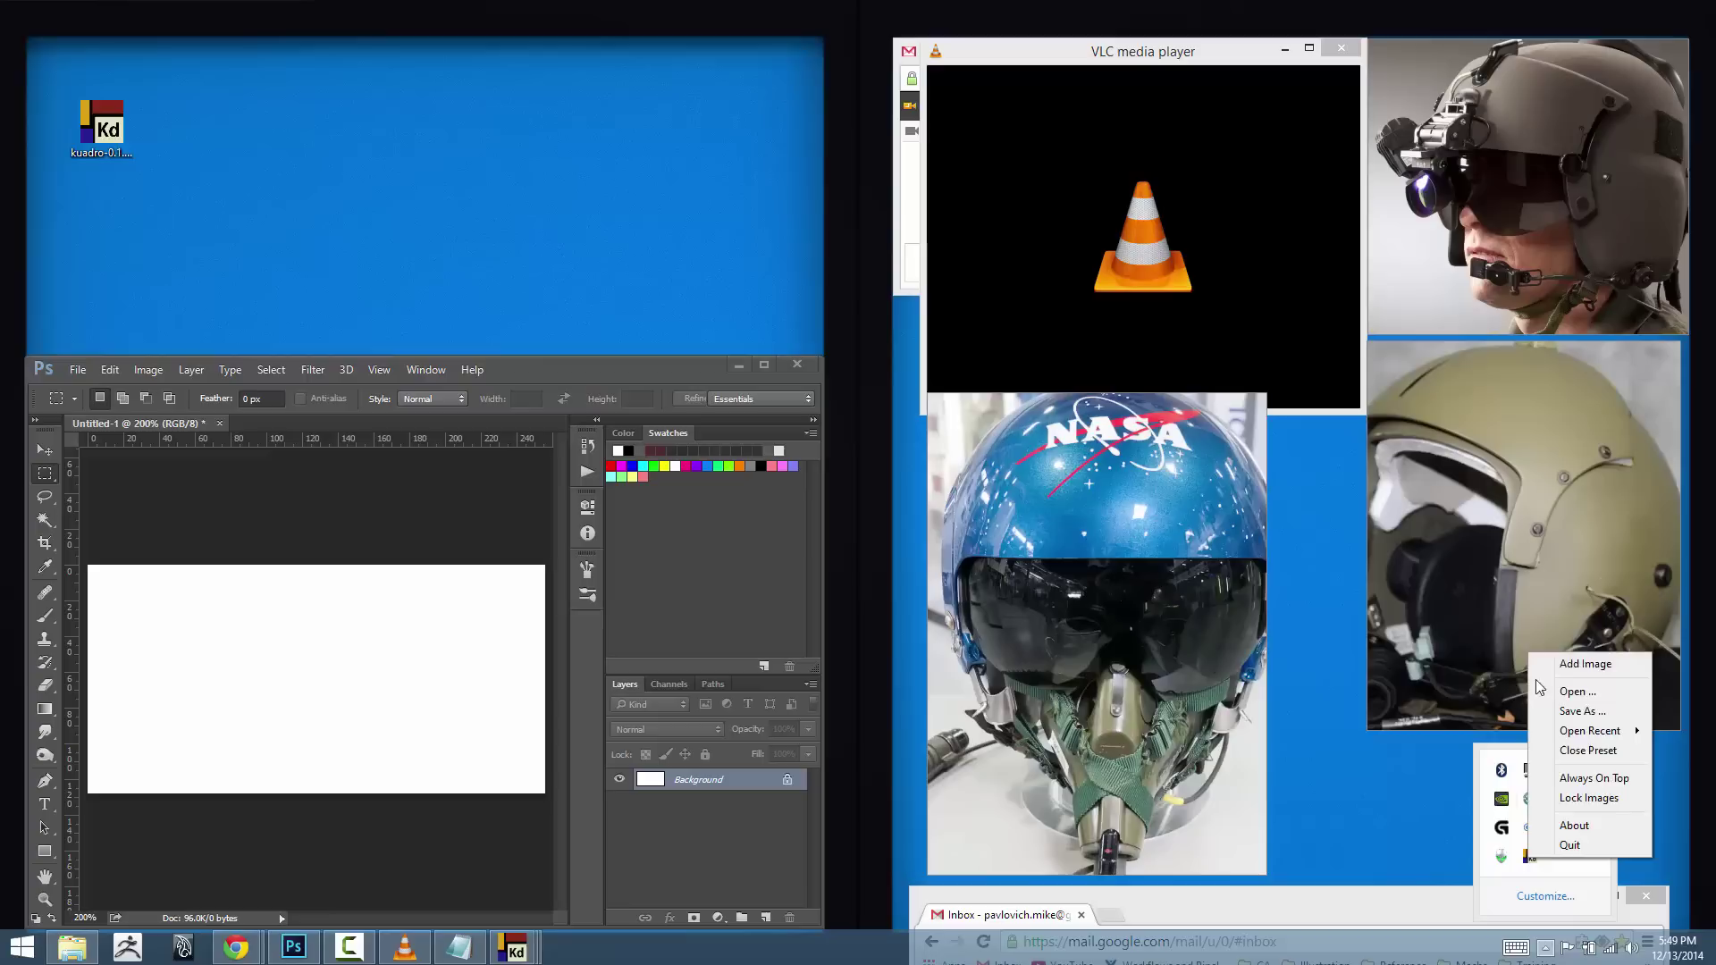
left_click(1541, 669)
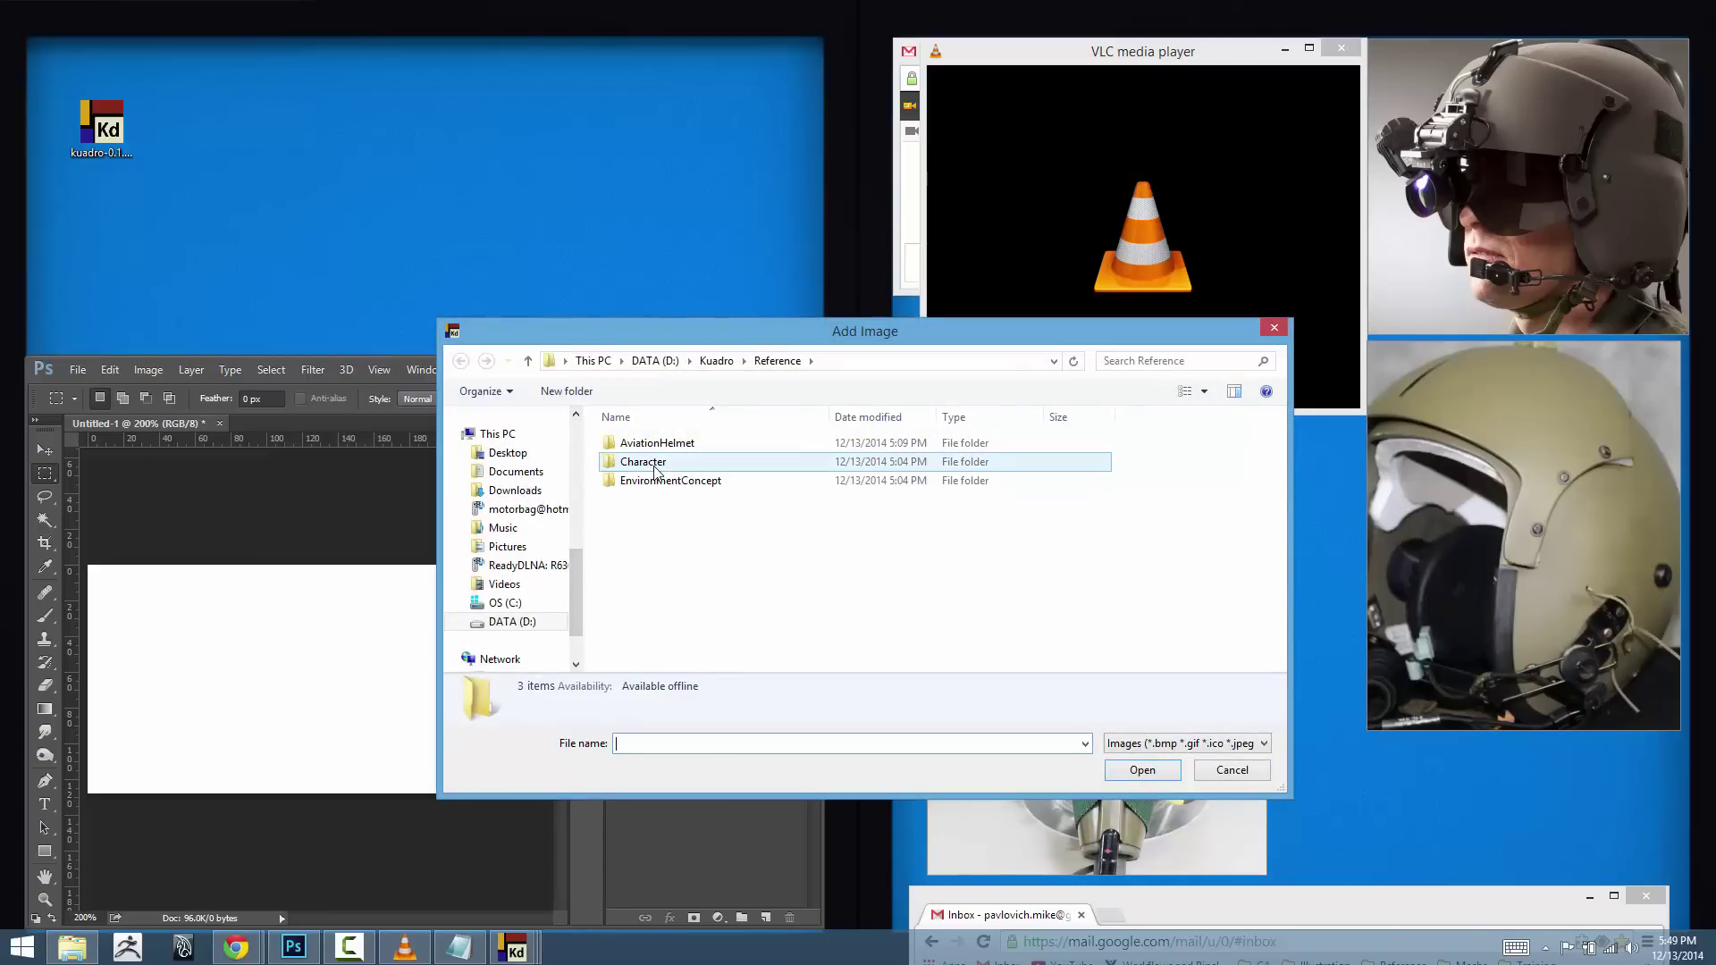
double_click(655, 471)
left_click(786, 361)
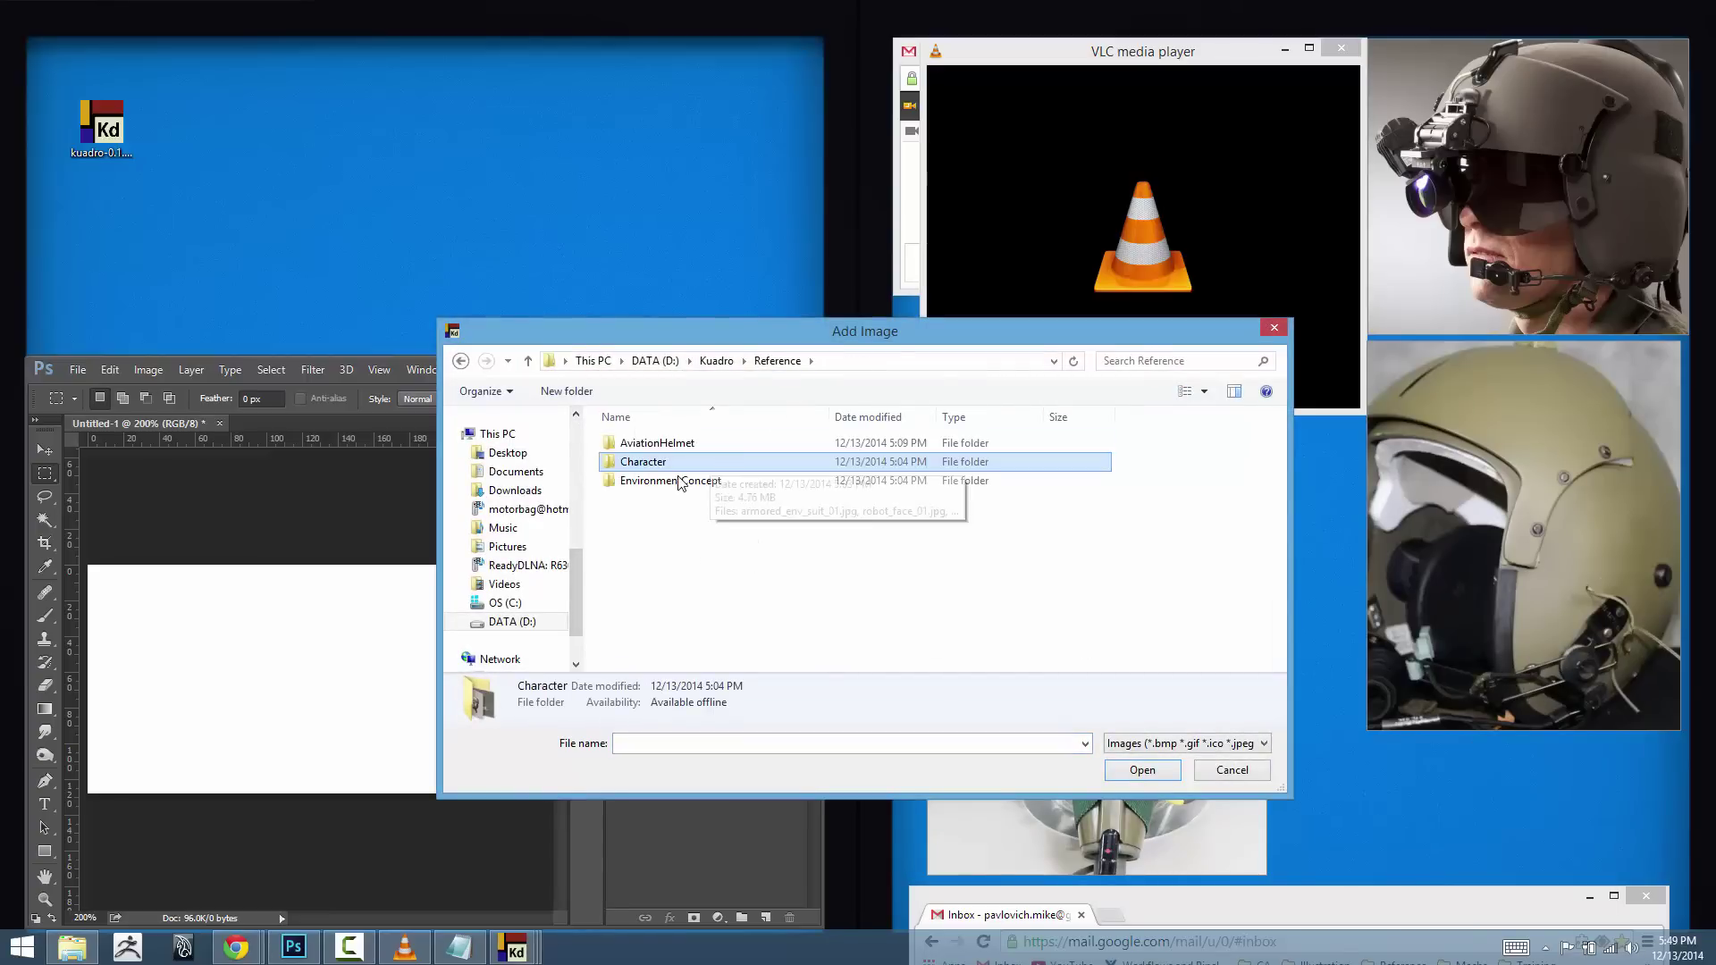
double_click(662, 445)
left_click(702, 483)
left_click(1115, 537, "ctrl")
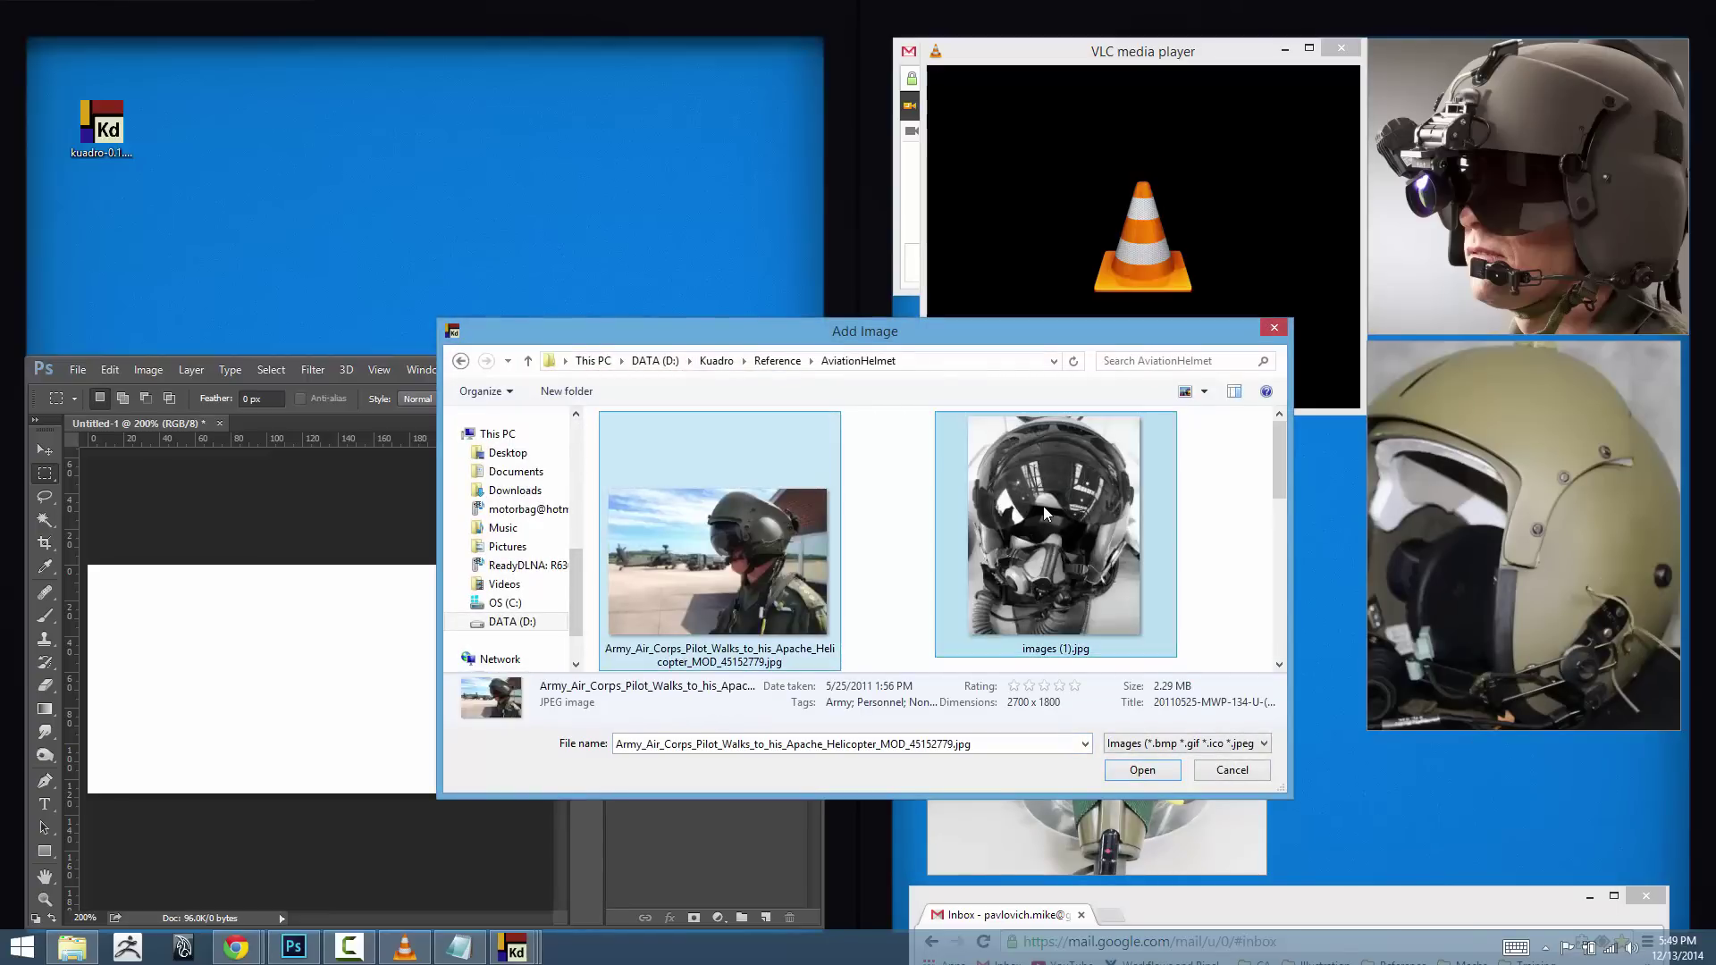
left_click(1143, 771)
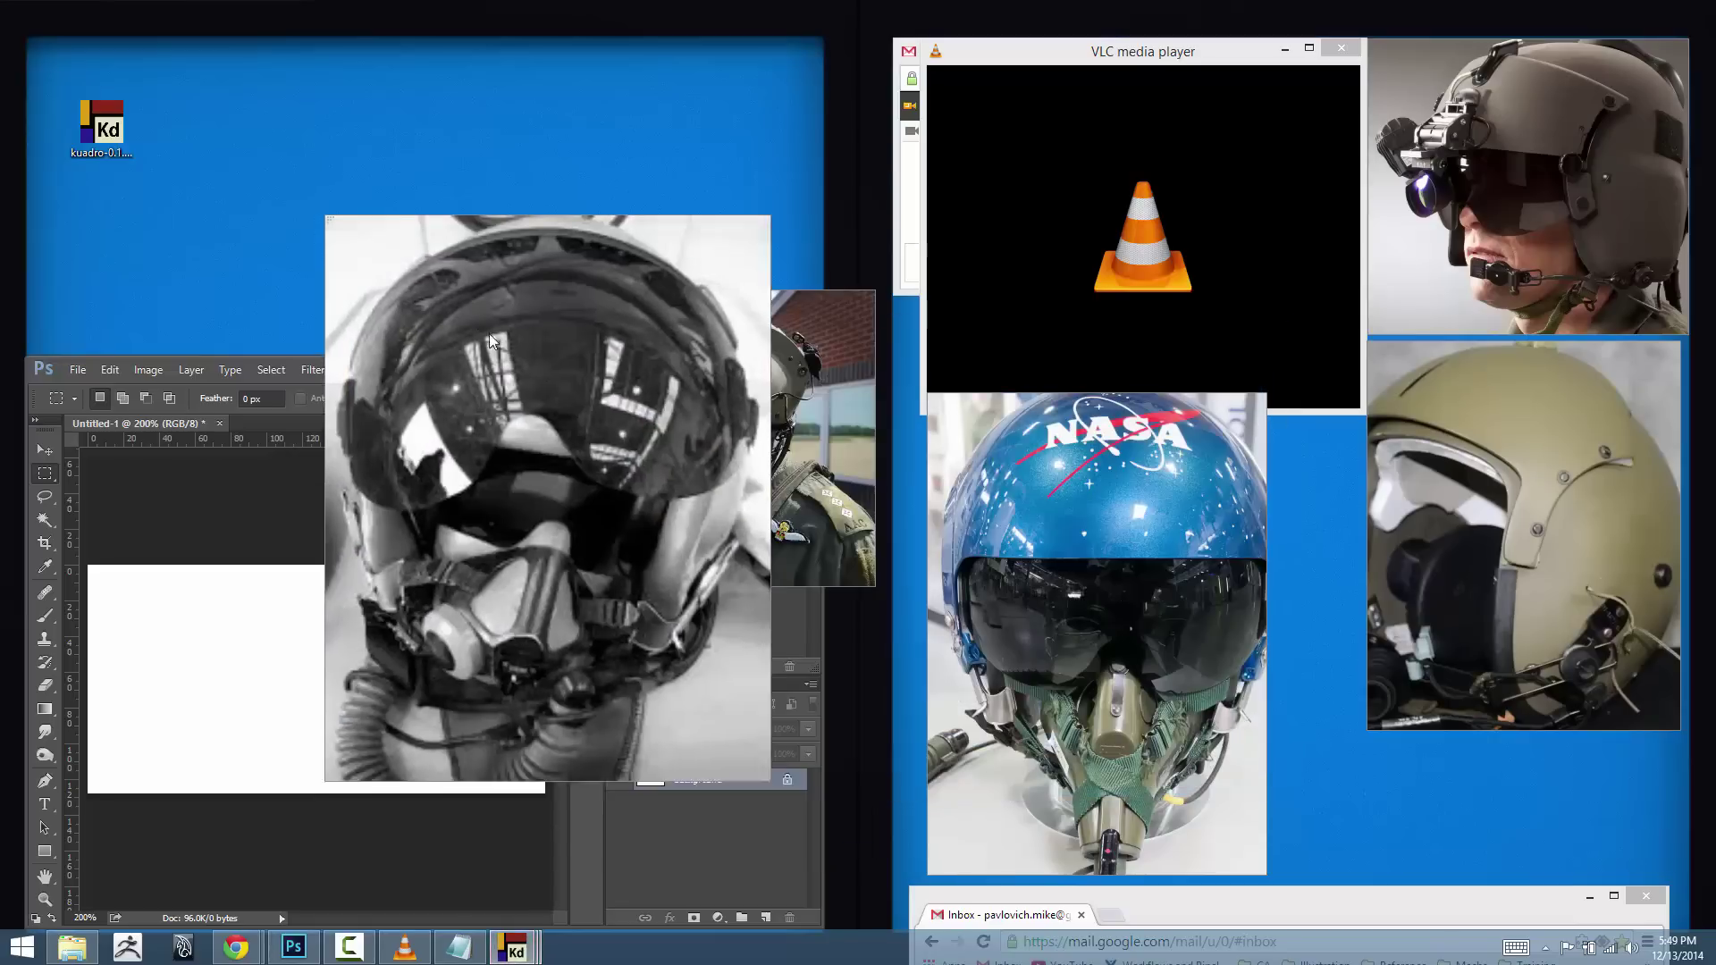
- Place the black-and-white helmet and Apache pilot photos side by side above the Photoshop window, zoomed in on the oxygen mask and boom microphone
left_click_drag(343, 251, 329, 242)
left_click_drag(487, 593, 365, 353)
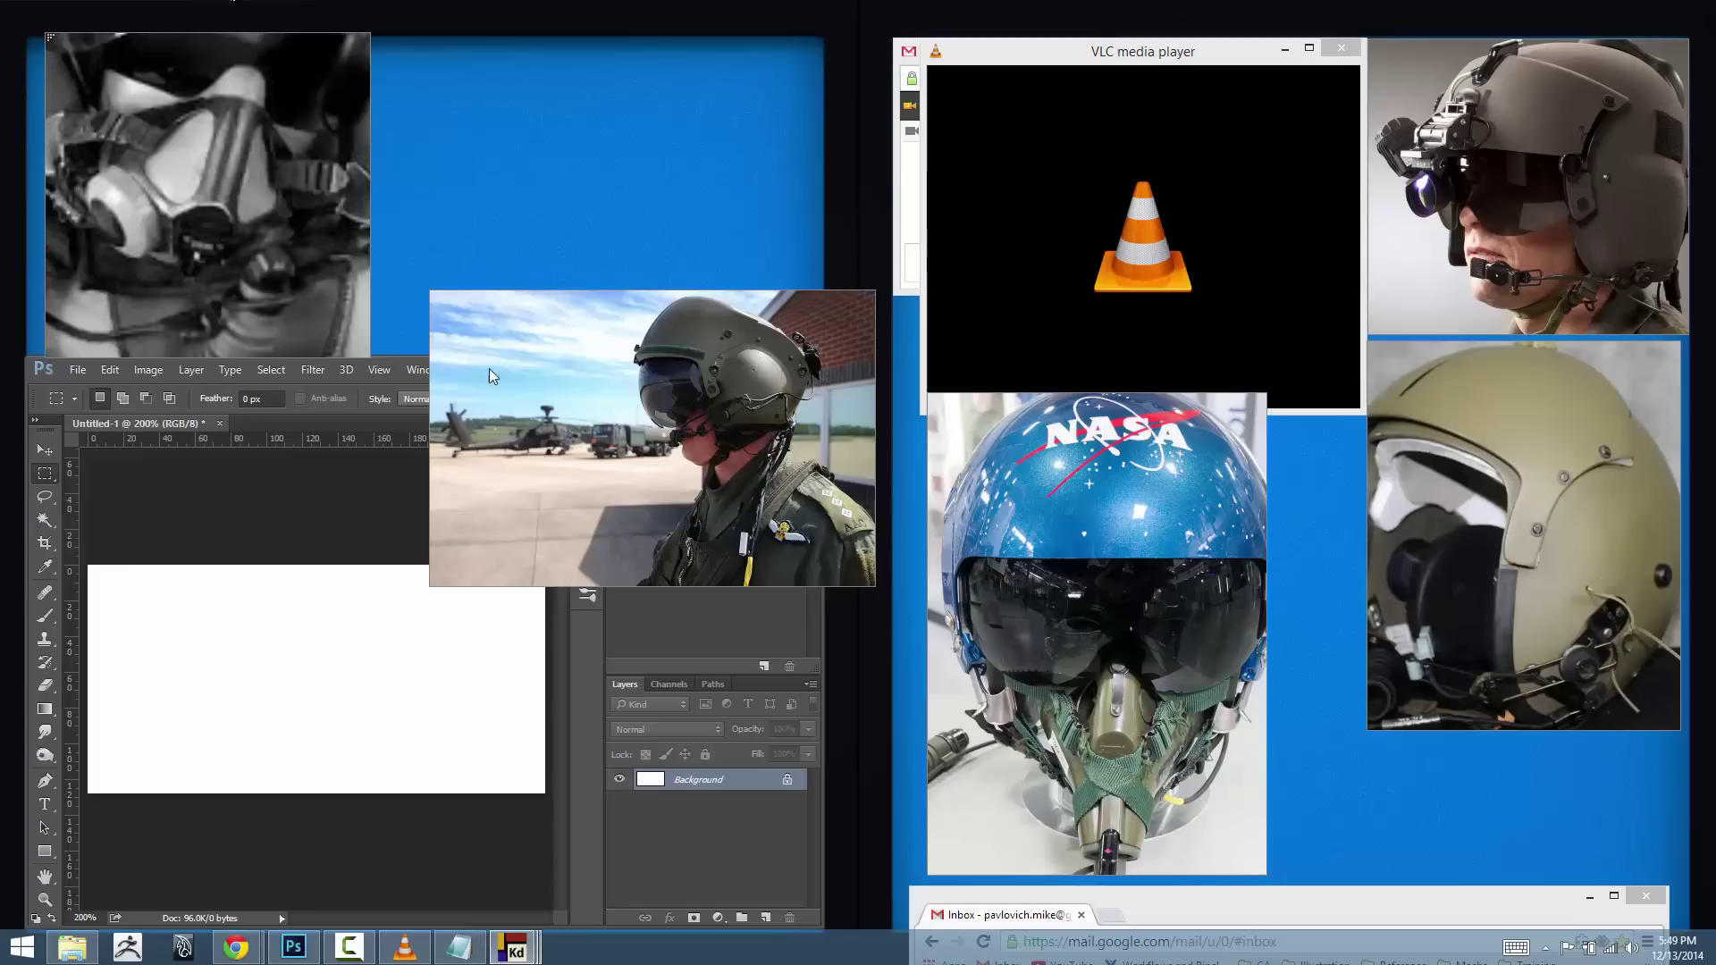
left_click_drag(583, 404, 531, 136)
scroll(663, 174, "up", 3)
left_click_drag(663, 173, 581, 264)
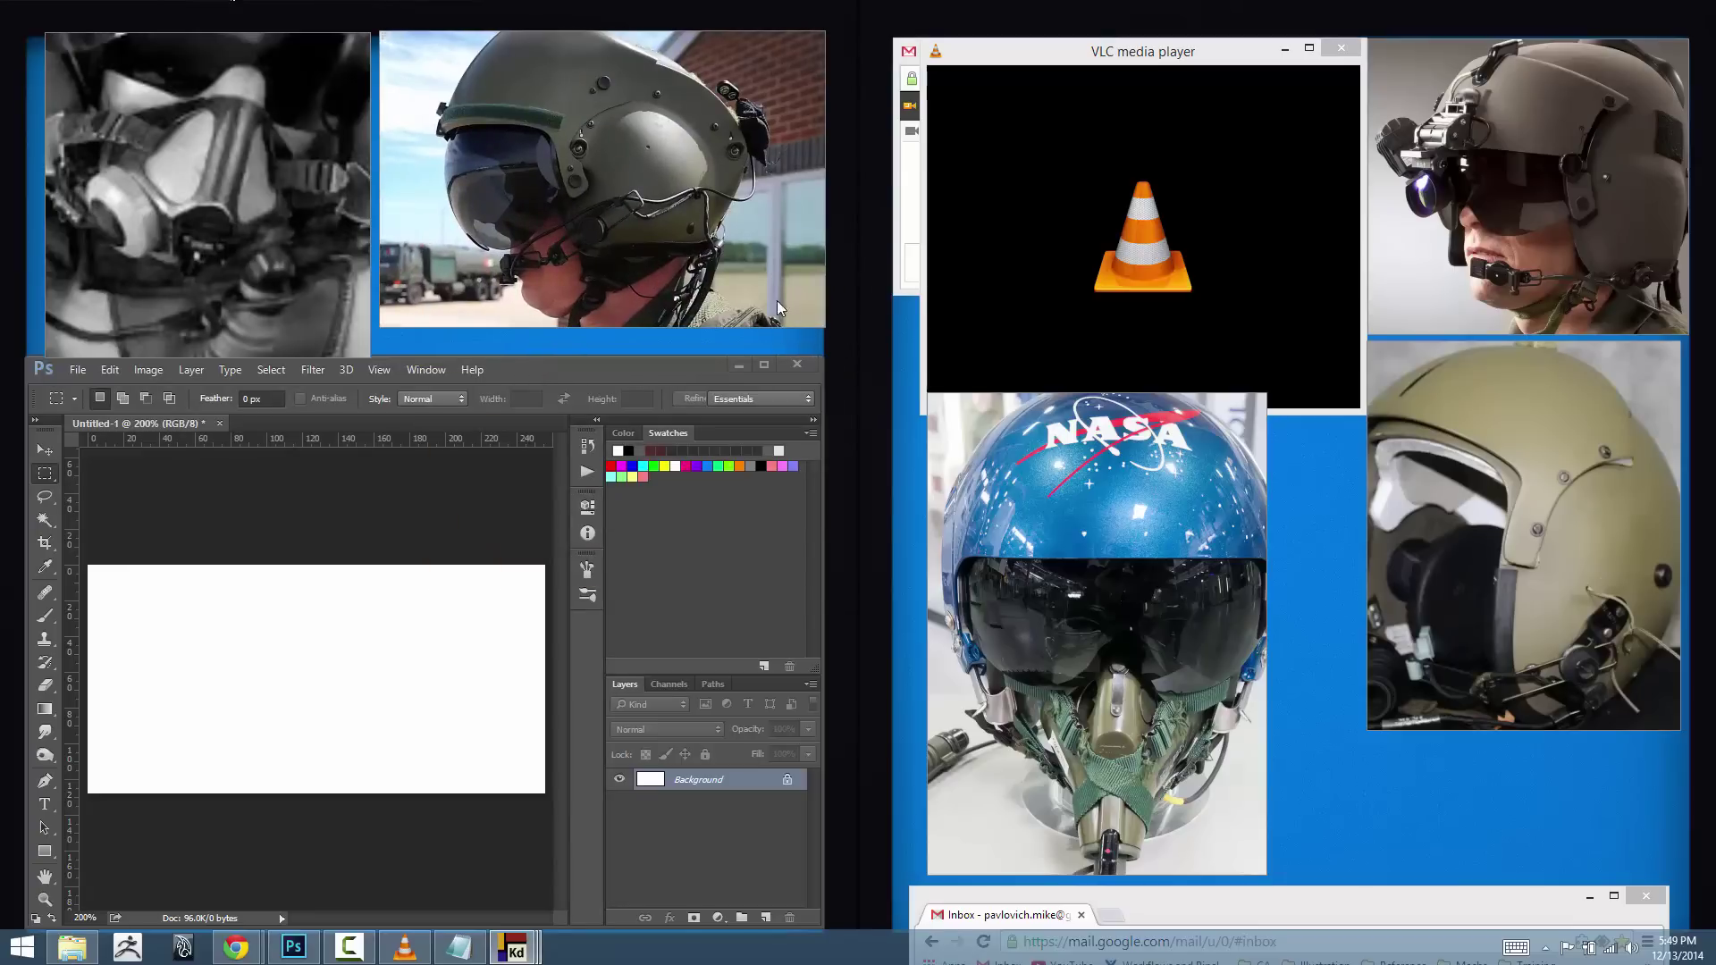
left_click_drag(818, 325, 796, 356)
scroll(631, 251, "up", 8)
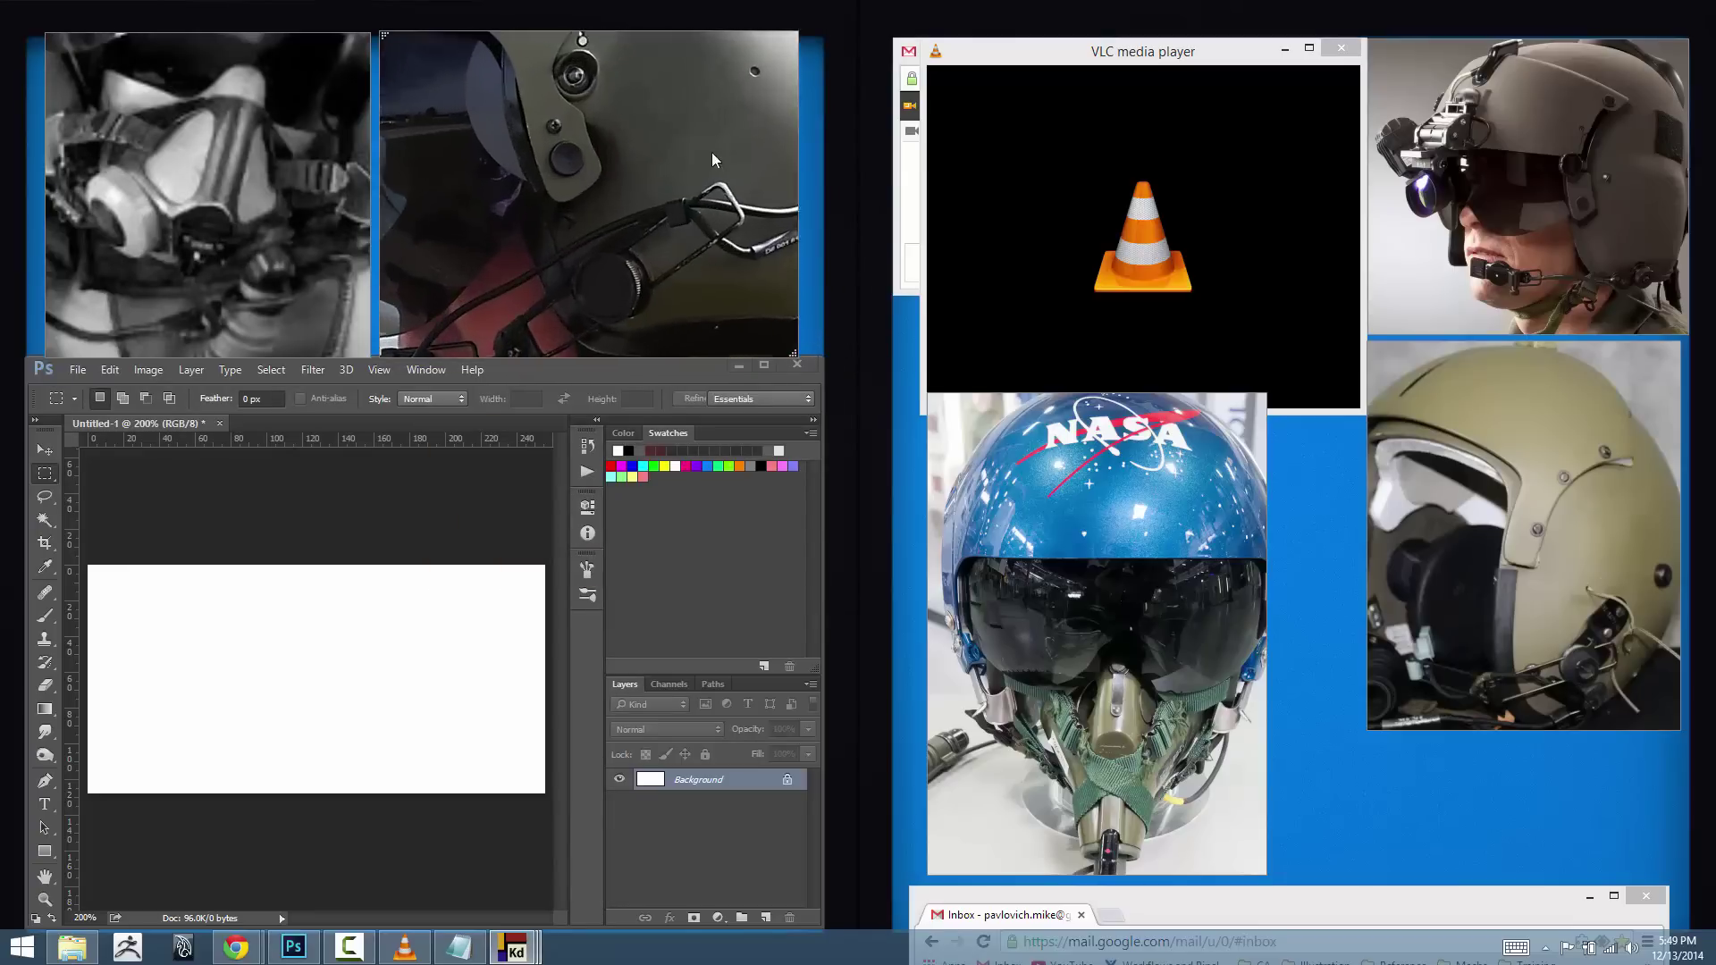
- Pull the olive helmet photo out over the NASA helmet and close it
left_click_drag(1439, 546, 1202, 642)
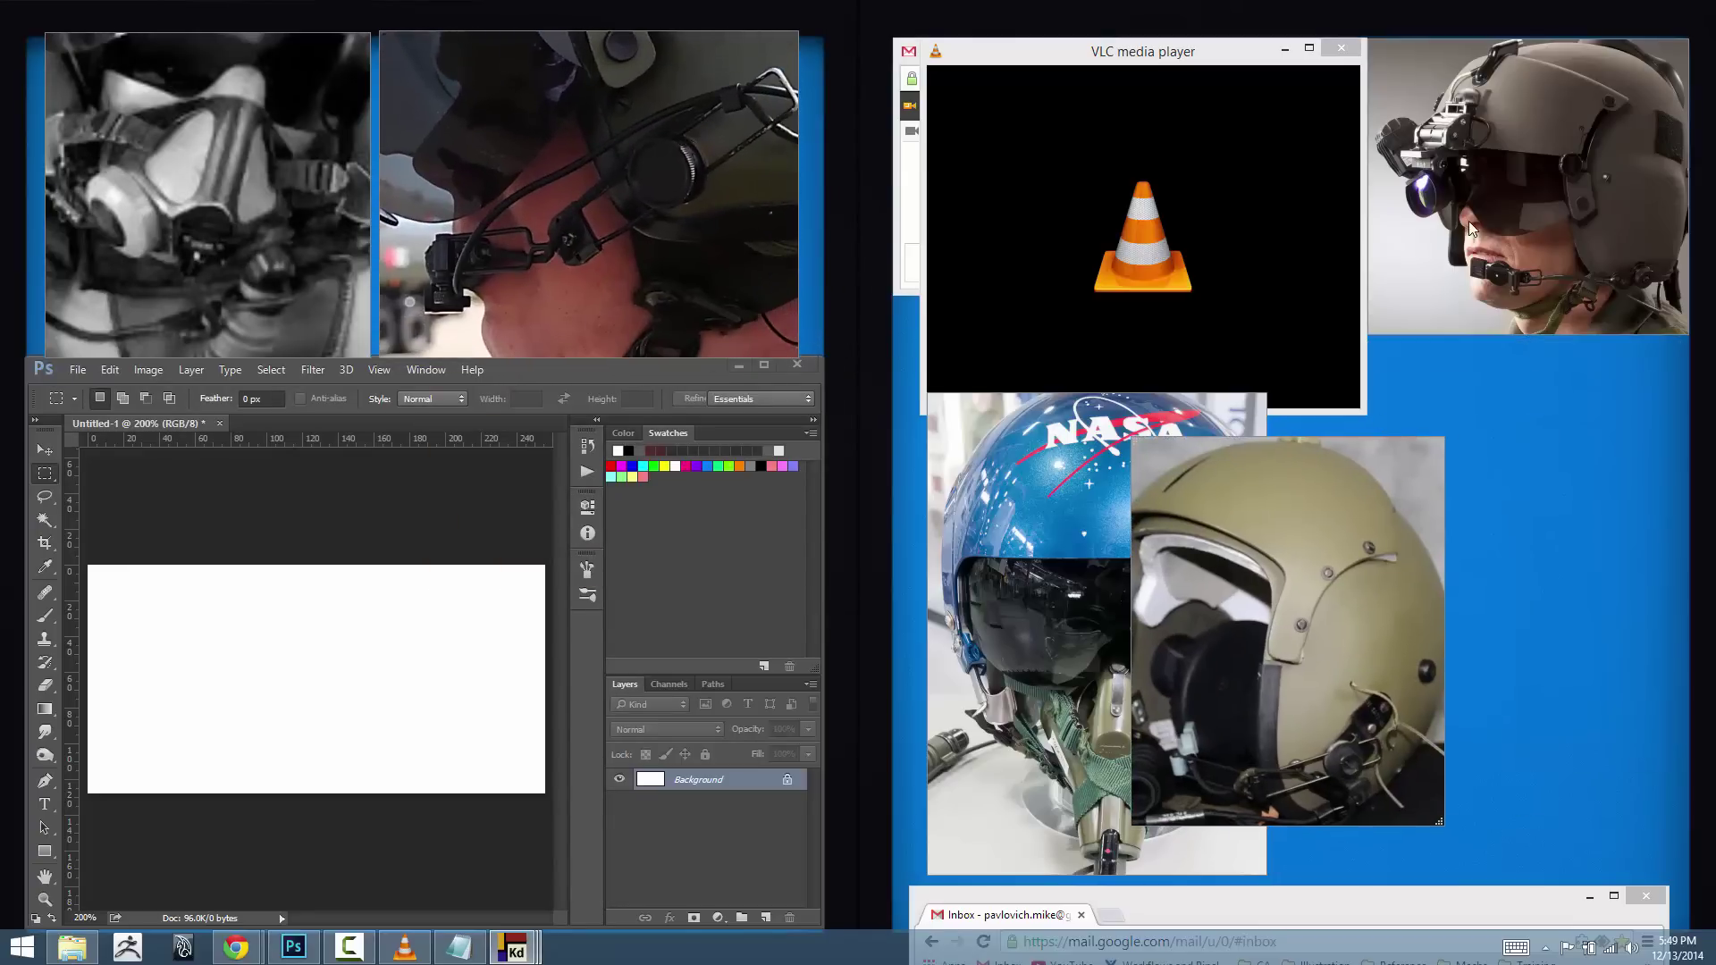
right_click(1289, 577)
left_click(1323, 848)
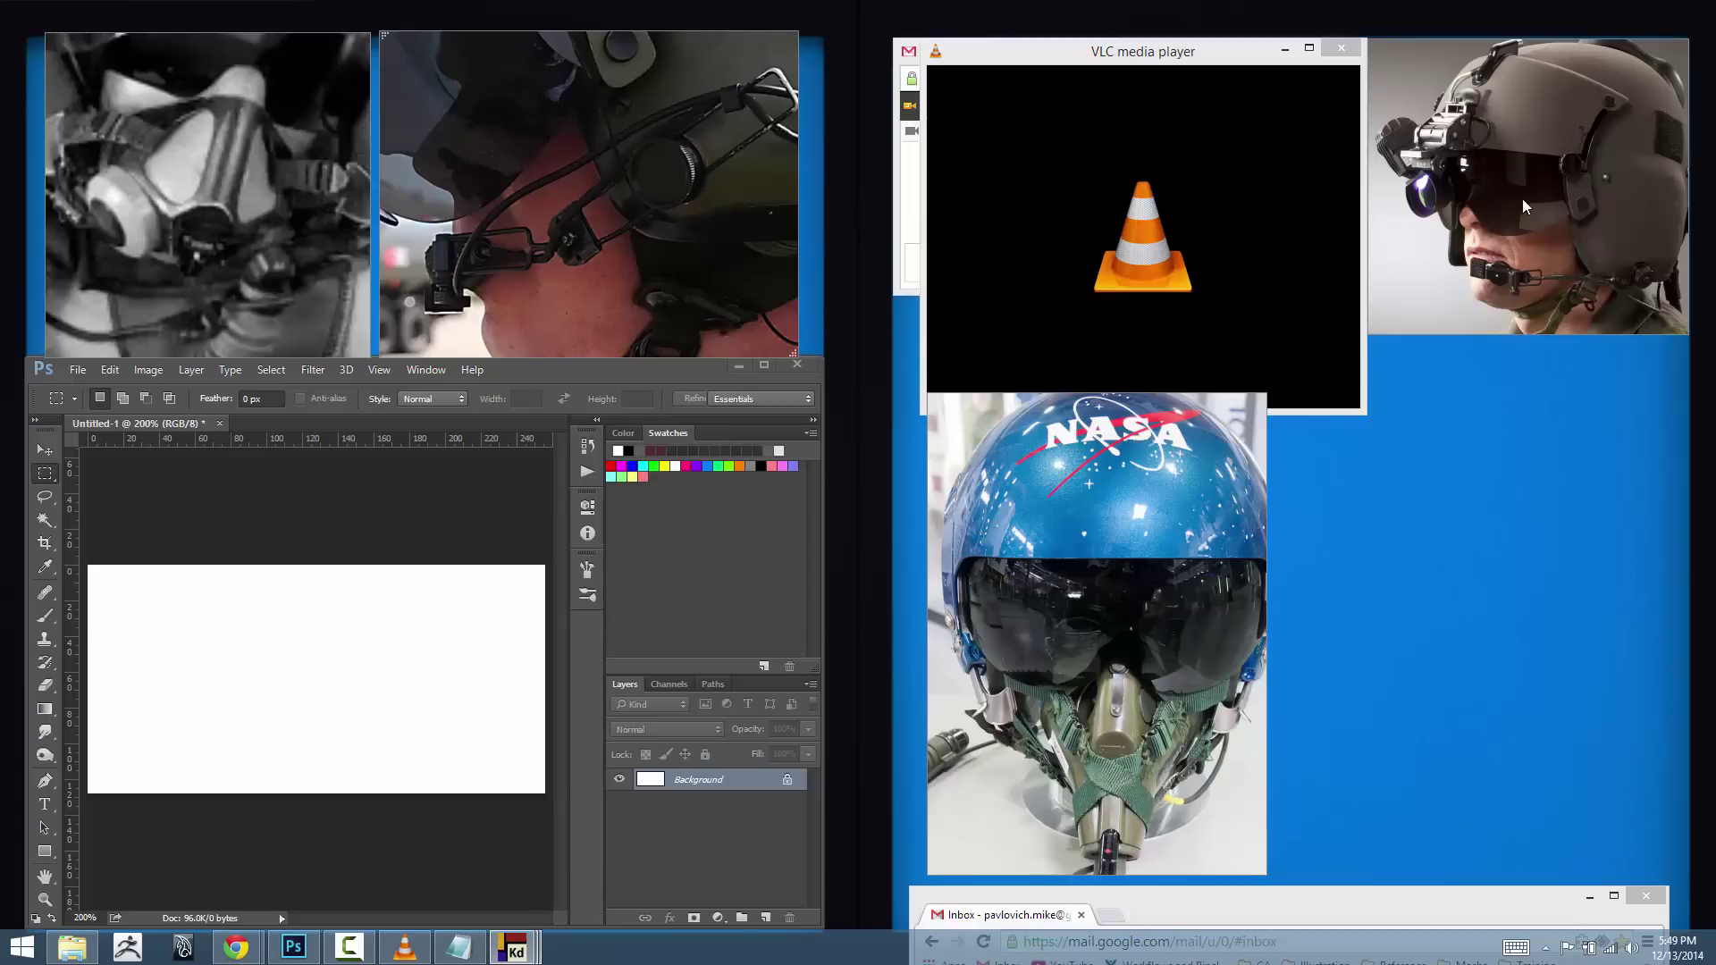
- Zoom the helmet photo beside the VLC window in on its night-vision optic
scroll(1525, 213, "up", 5)
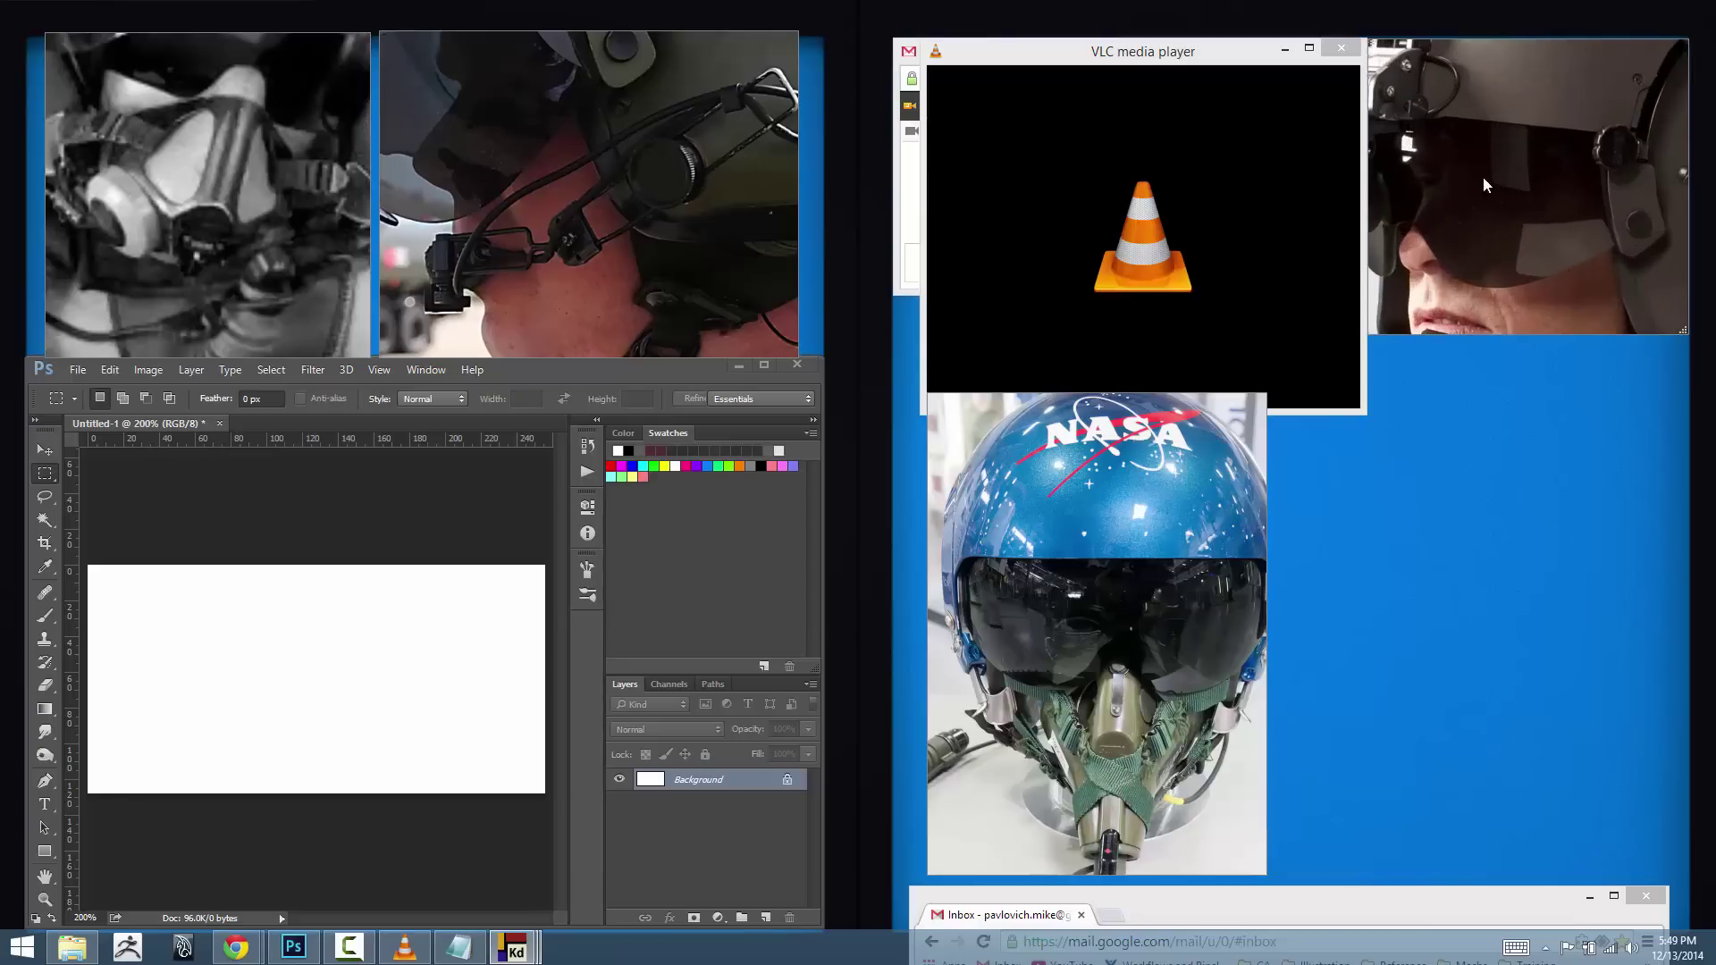
left_click_drag(1622, 223, 1676, 216)
scroll(1609, 251, "up", 1)
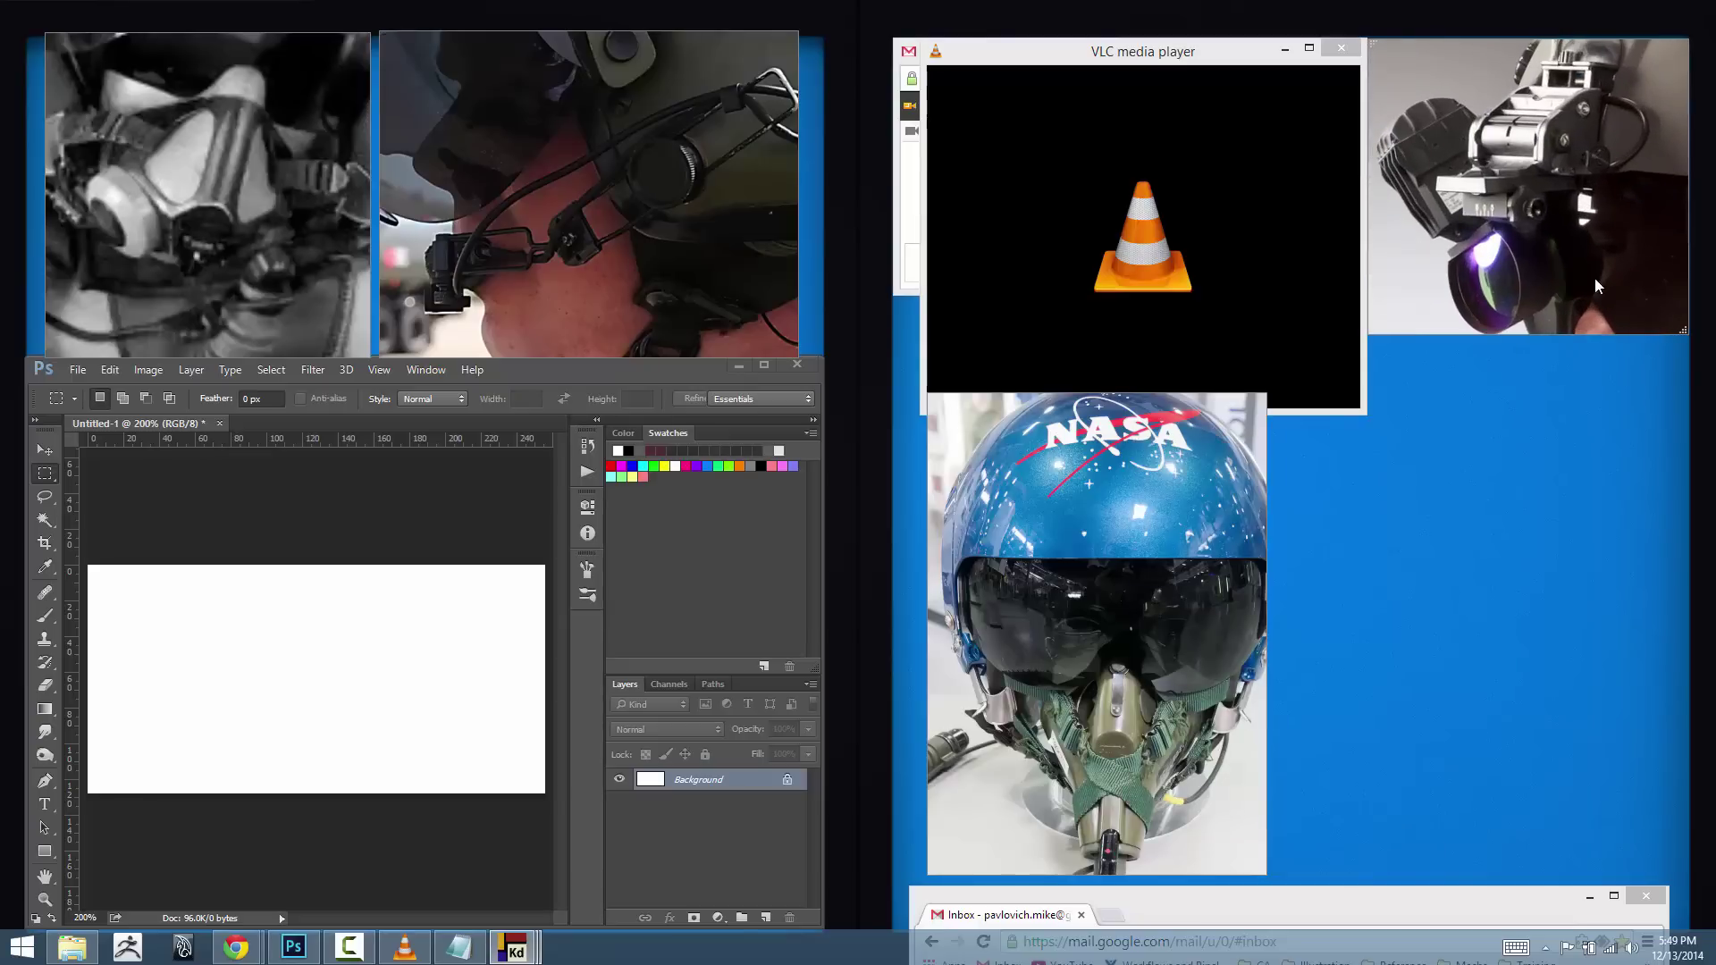
- Duplicate the night-vision photo into the empty space below it, enlarge the copy's frame, and reframe it on the helmet's lower edge
left_click_drag(1585, 486, 1518, 551)
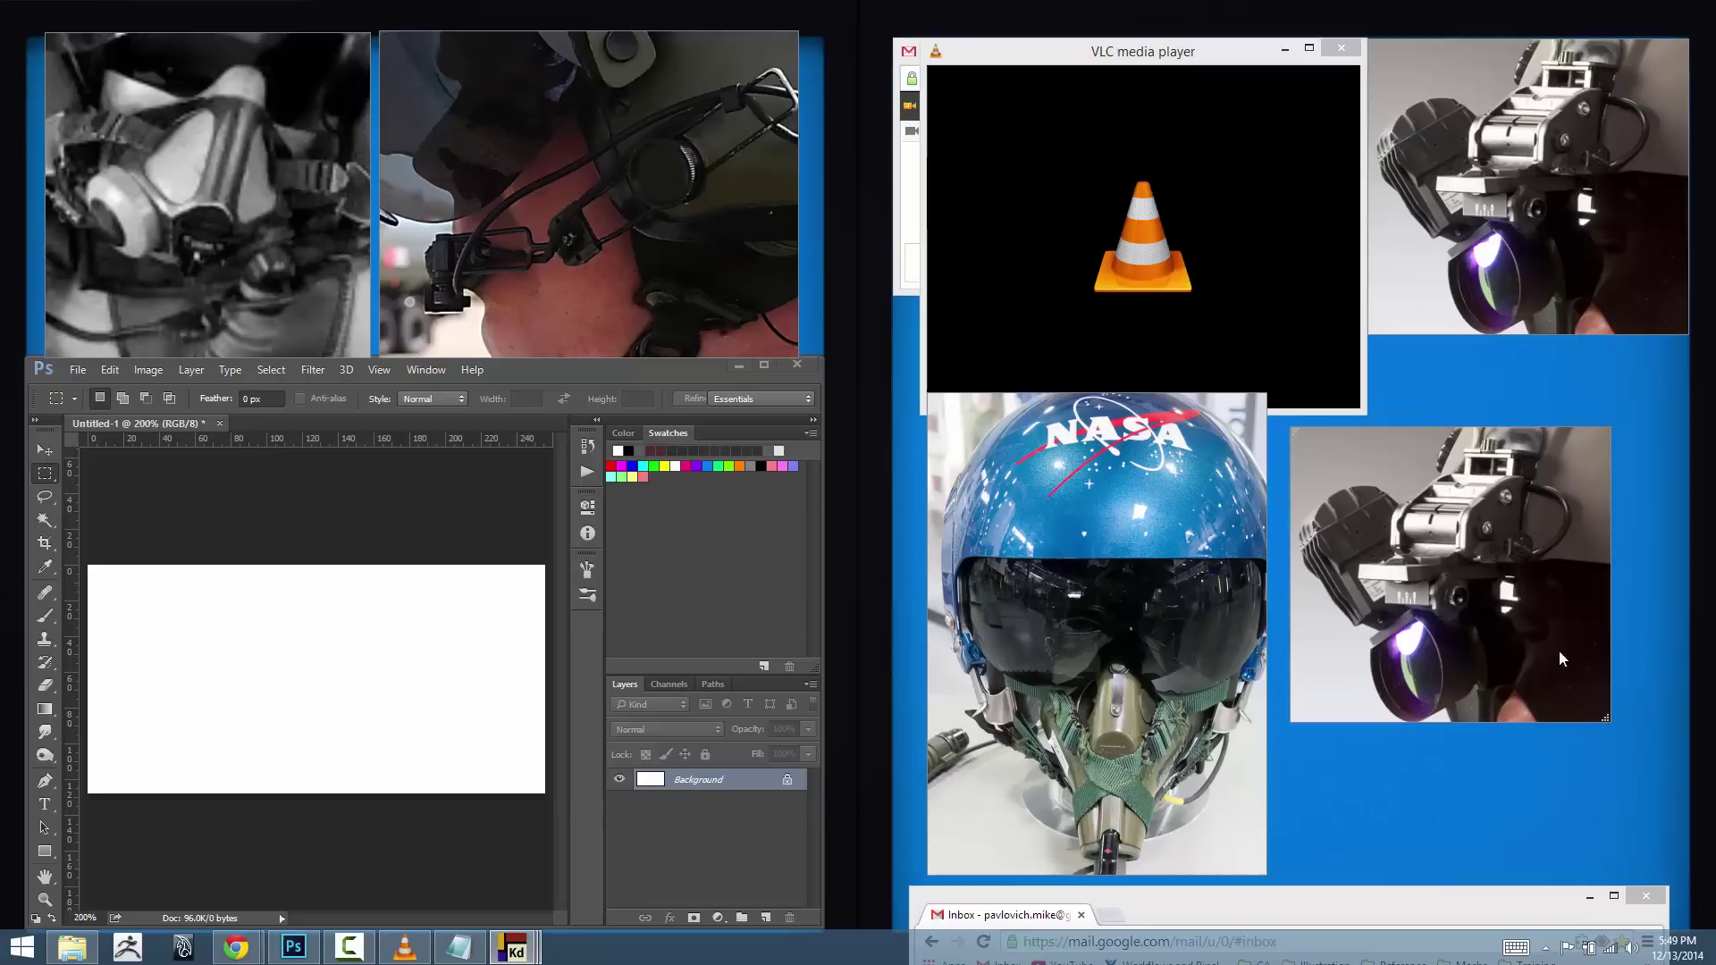
left_click_drag(1606, 718, 1715, 903)
left_click_drag(1477, 647, 1563, 672)
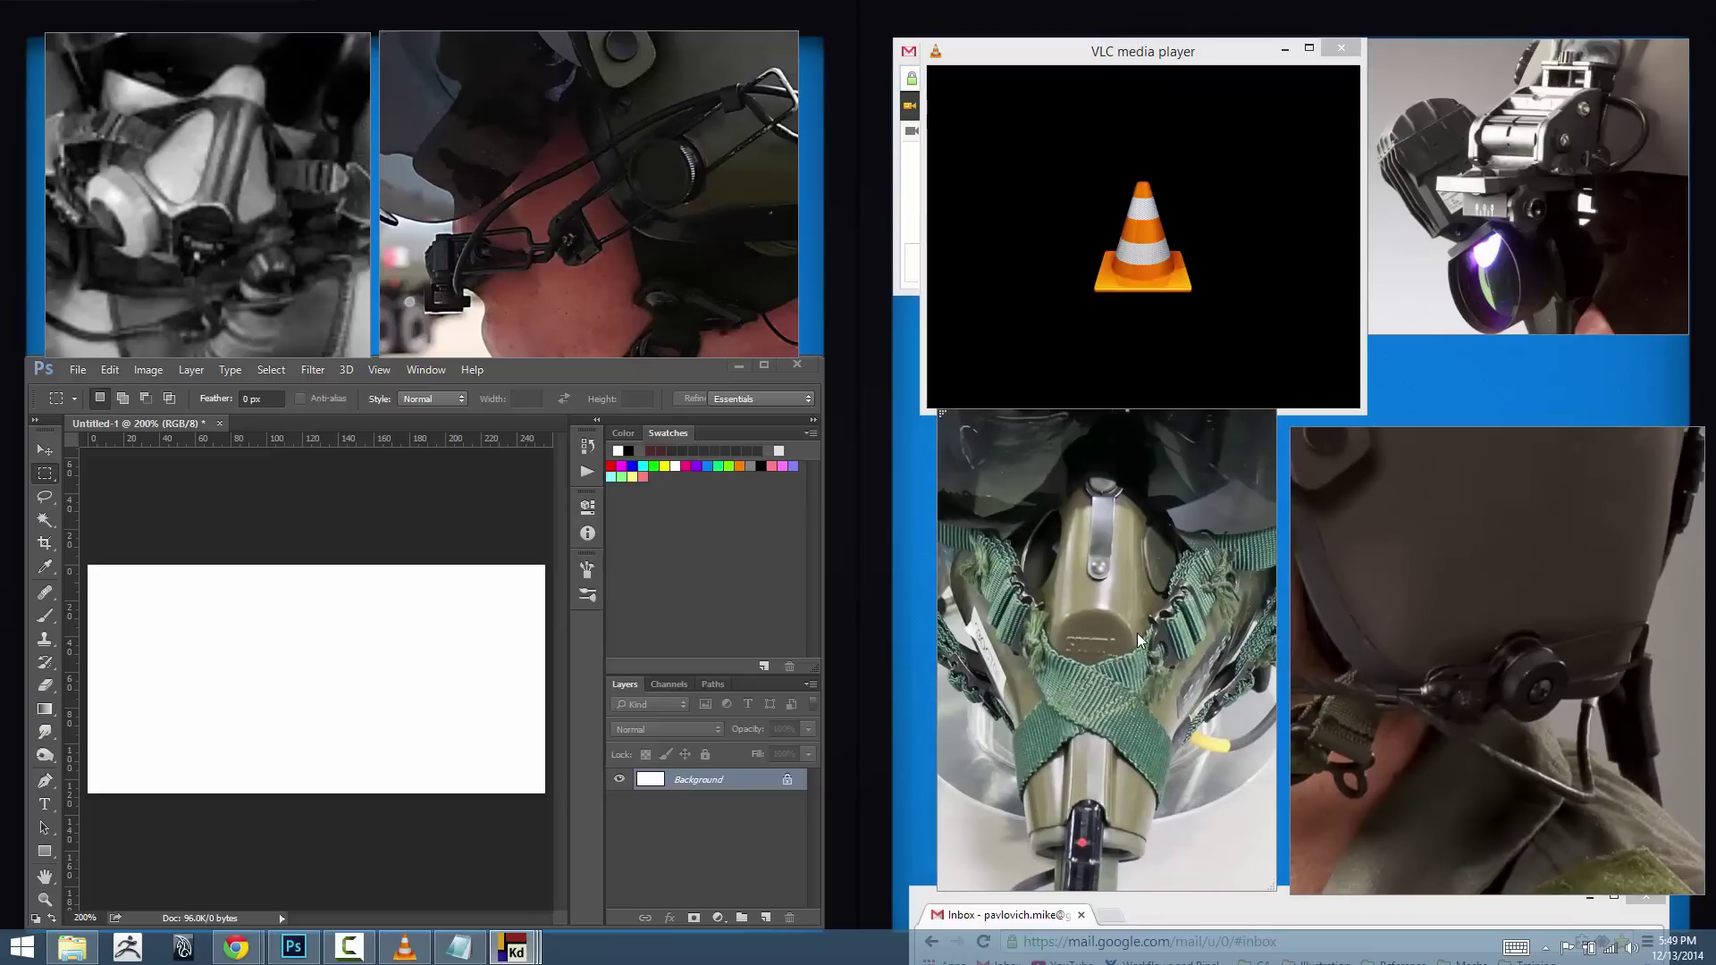
- Flip the NASA oxygen mask close-up horizontally and vertically, and set it side by side with the lower helmet close-up below the VLC window
right_click(1134, 597)
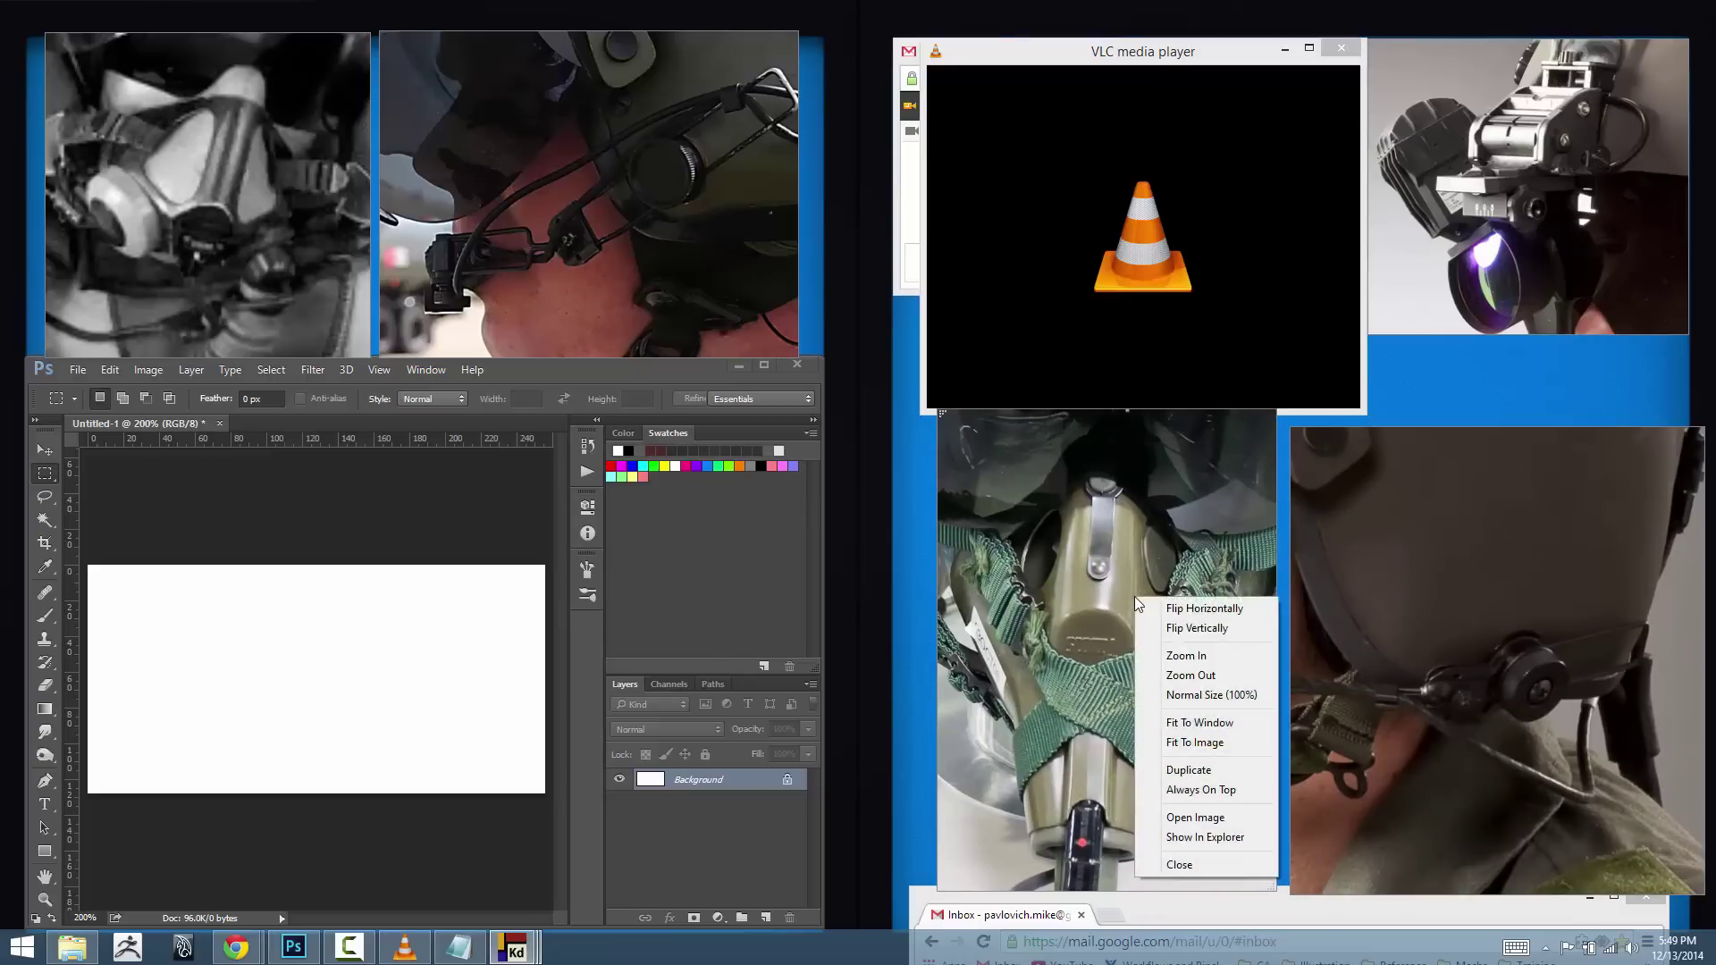
left_click(1177, 604)
right_click(1162, 608)
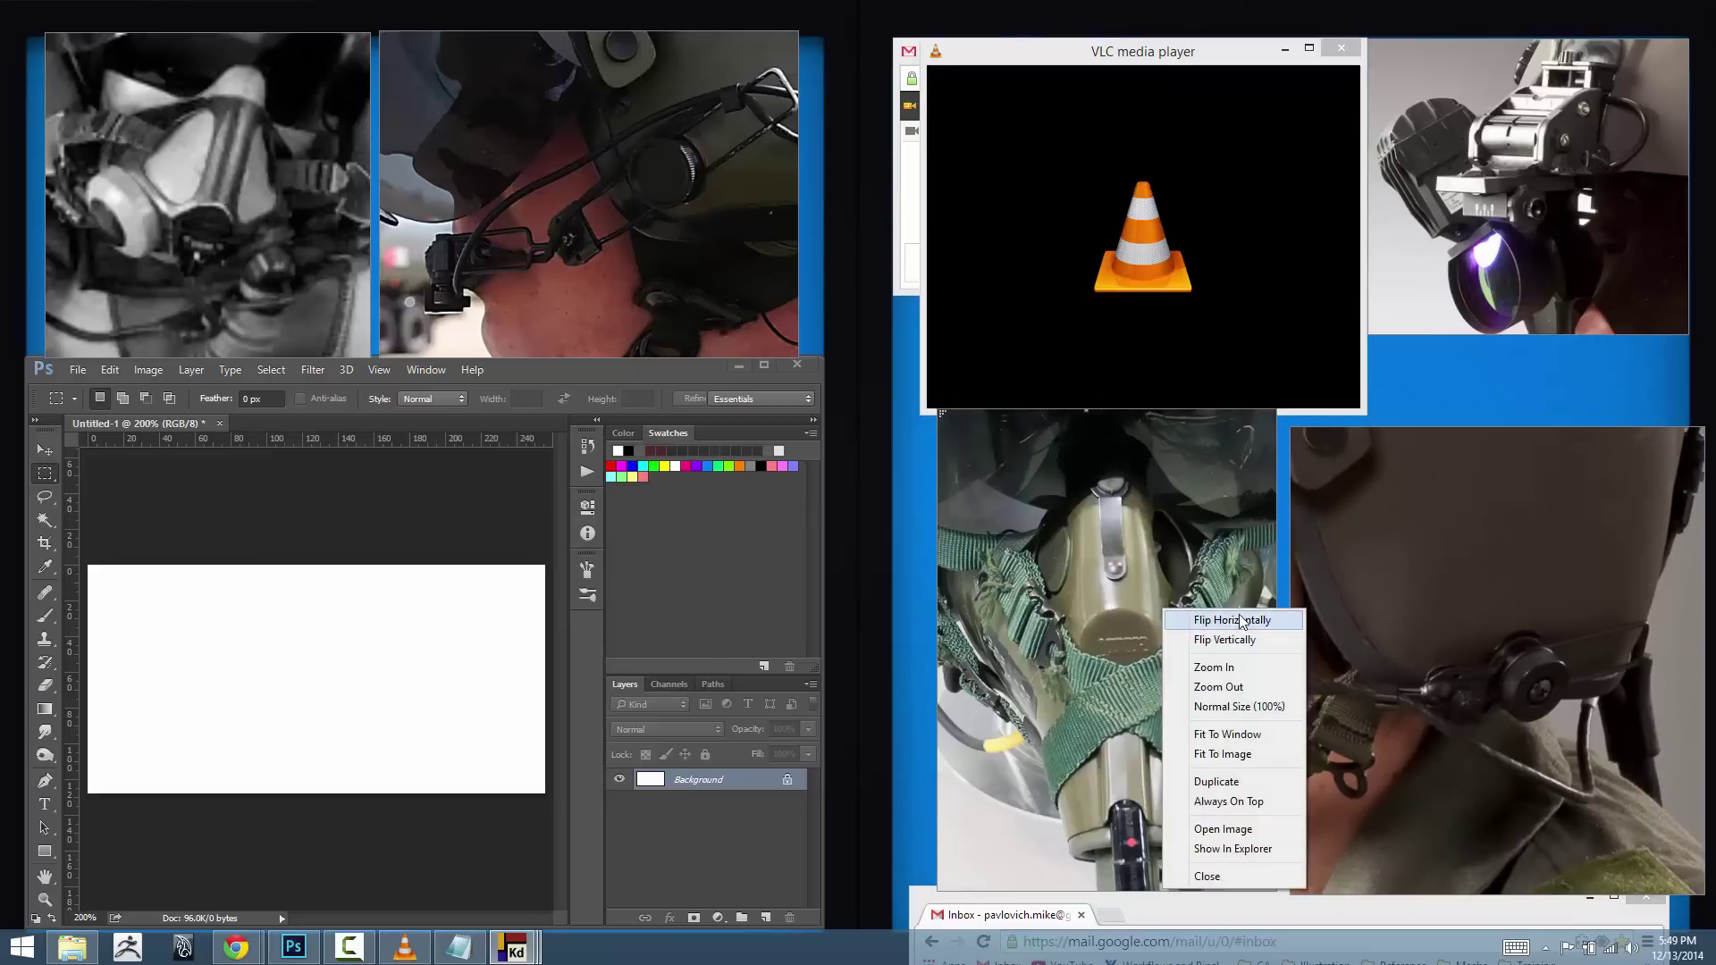
left_click(1230, 636)
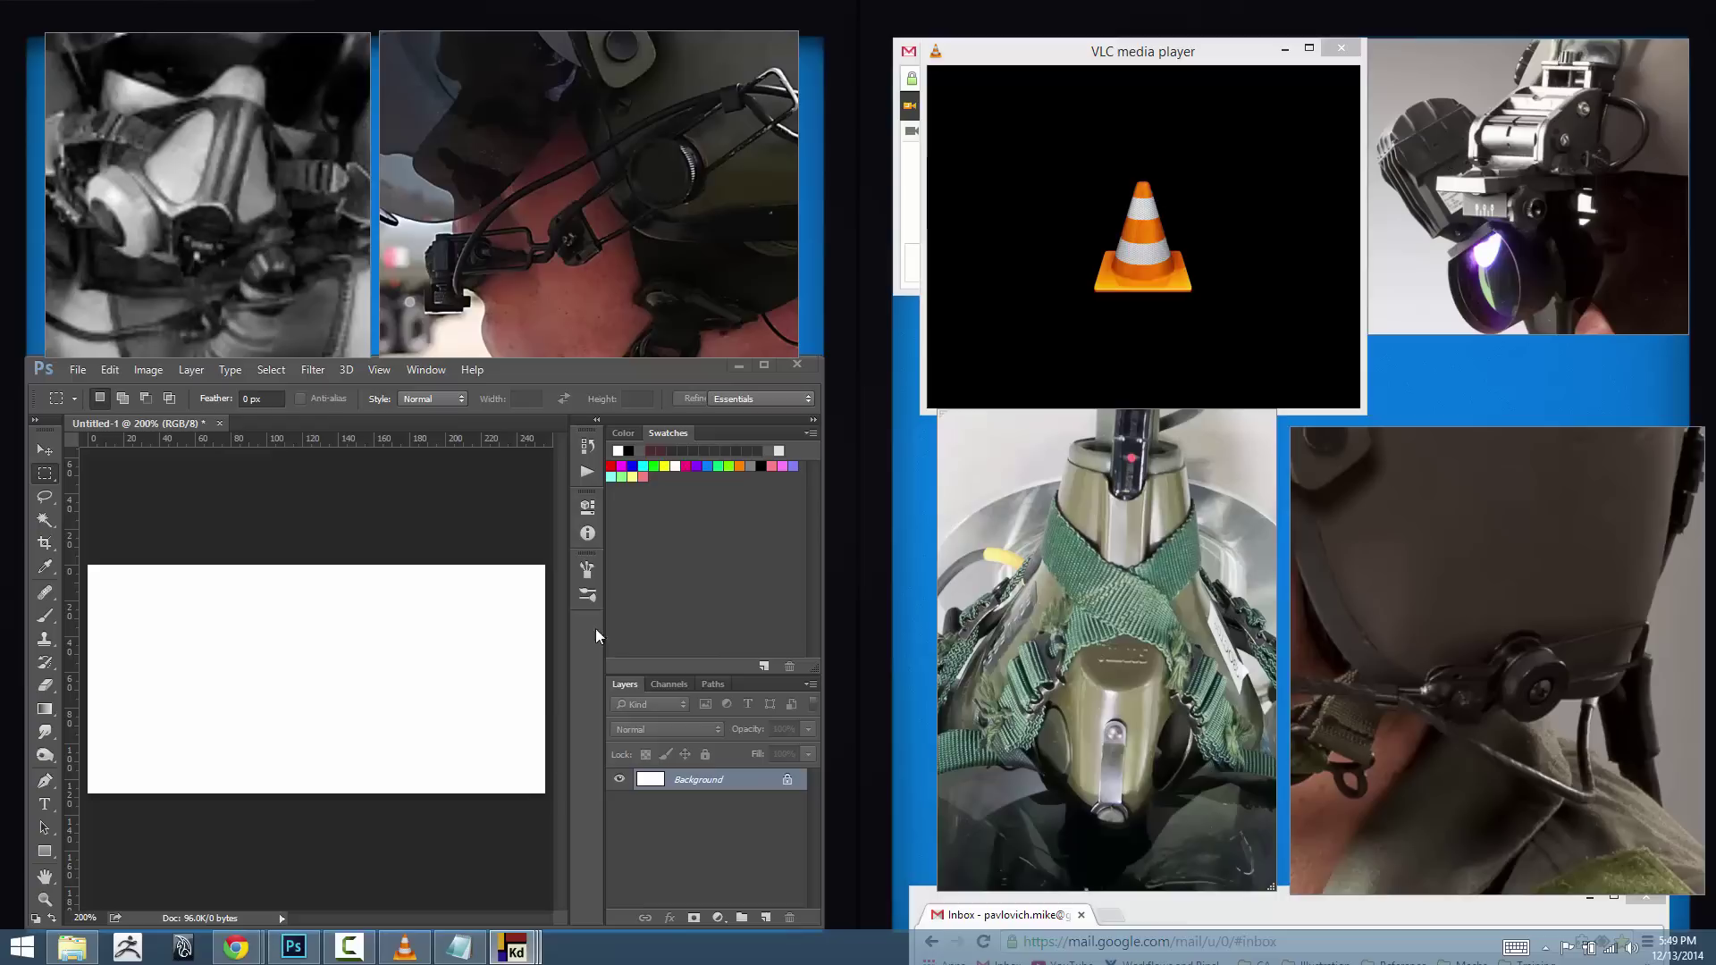
left_click_drag(1138, 629, 1100, 631)
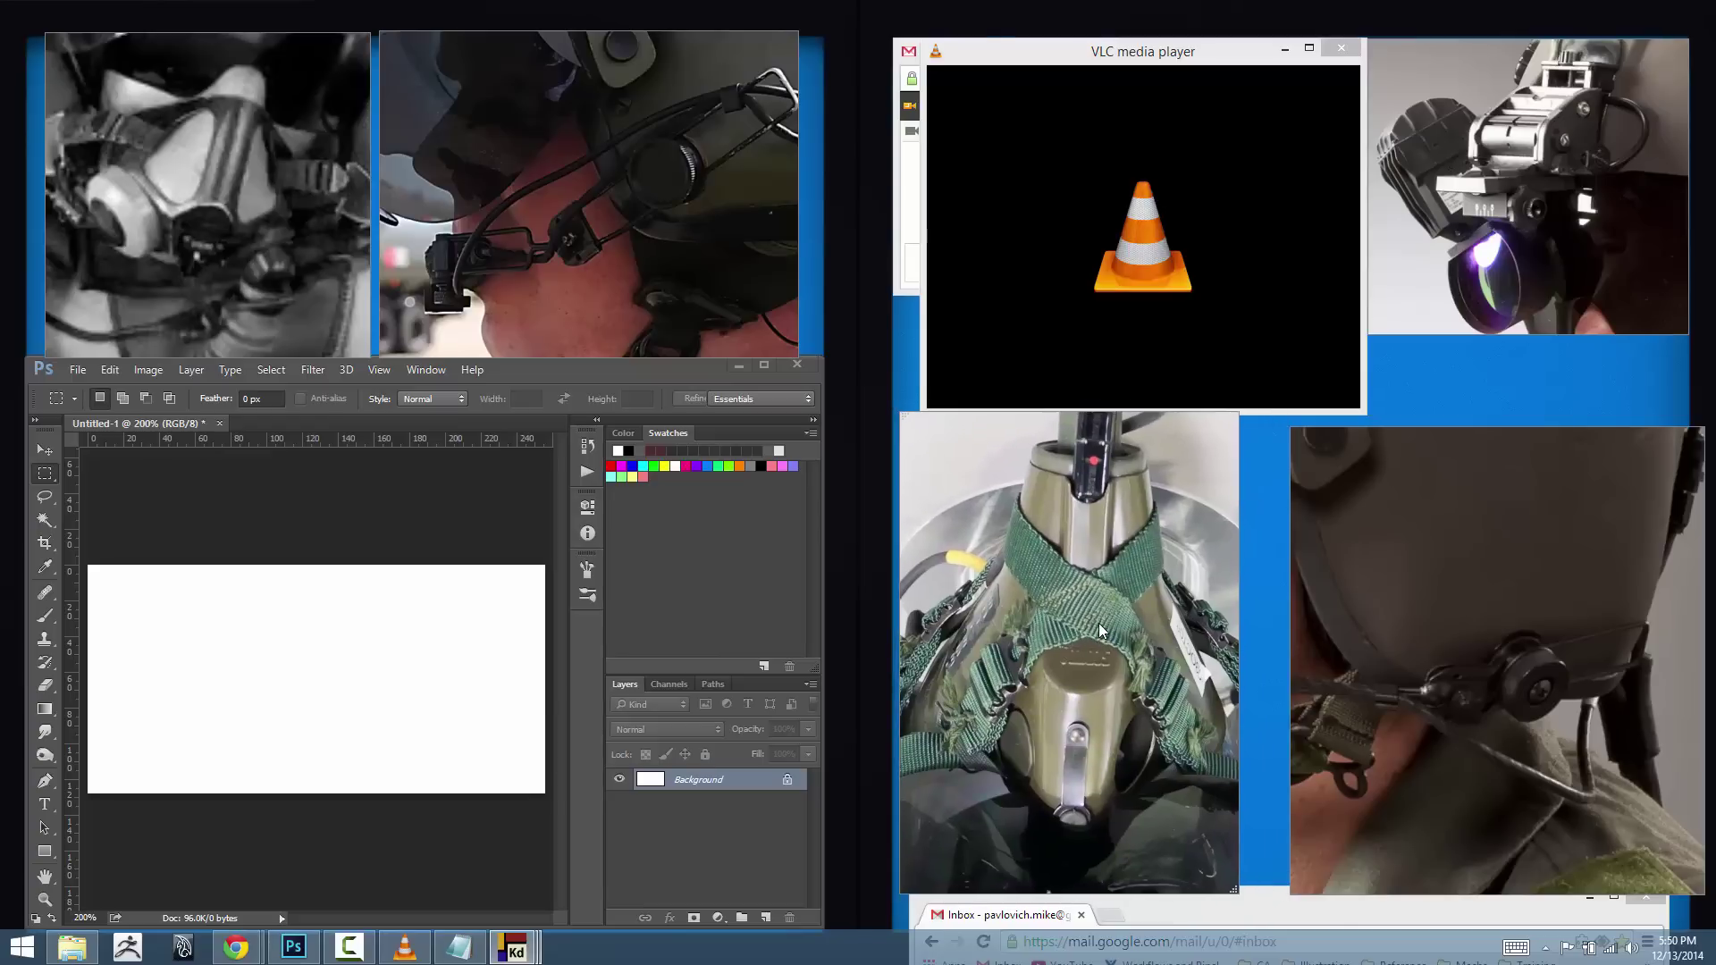
left_click_drag(1321, 609, 1289, 597)
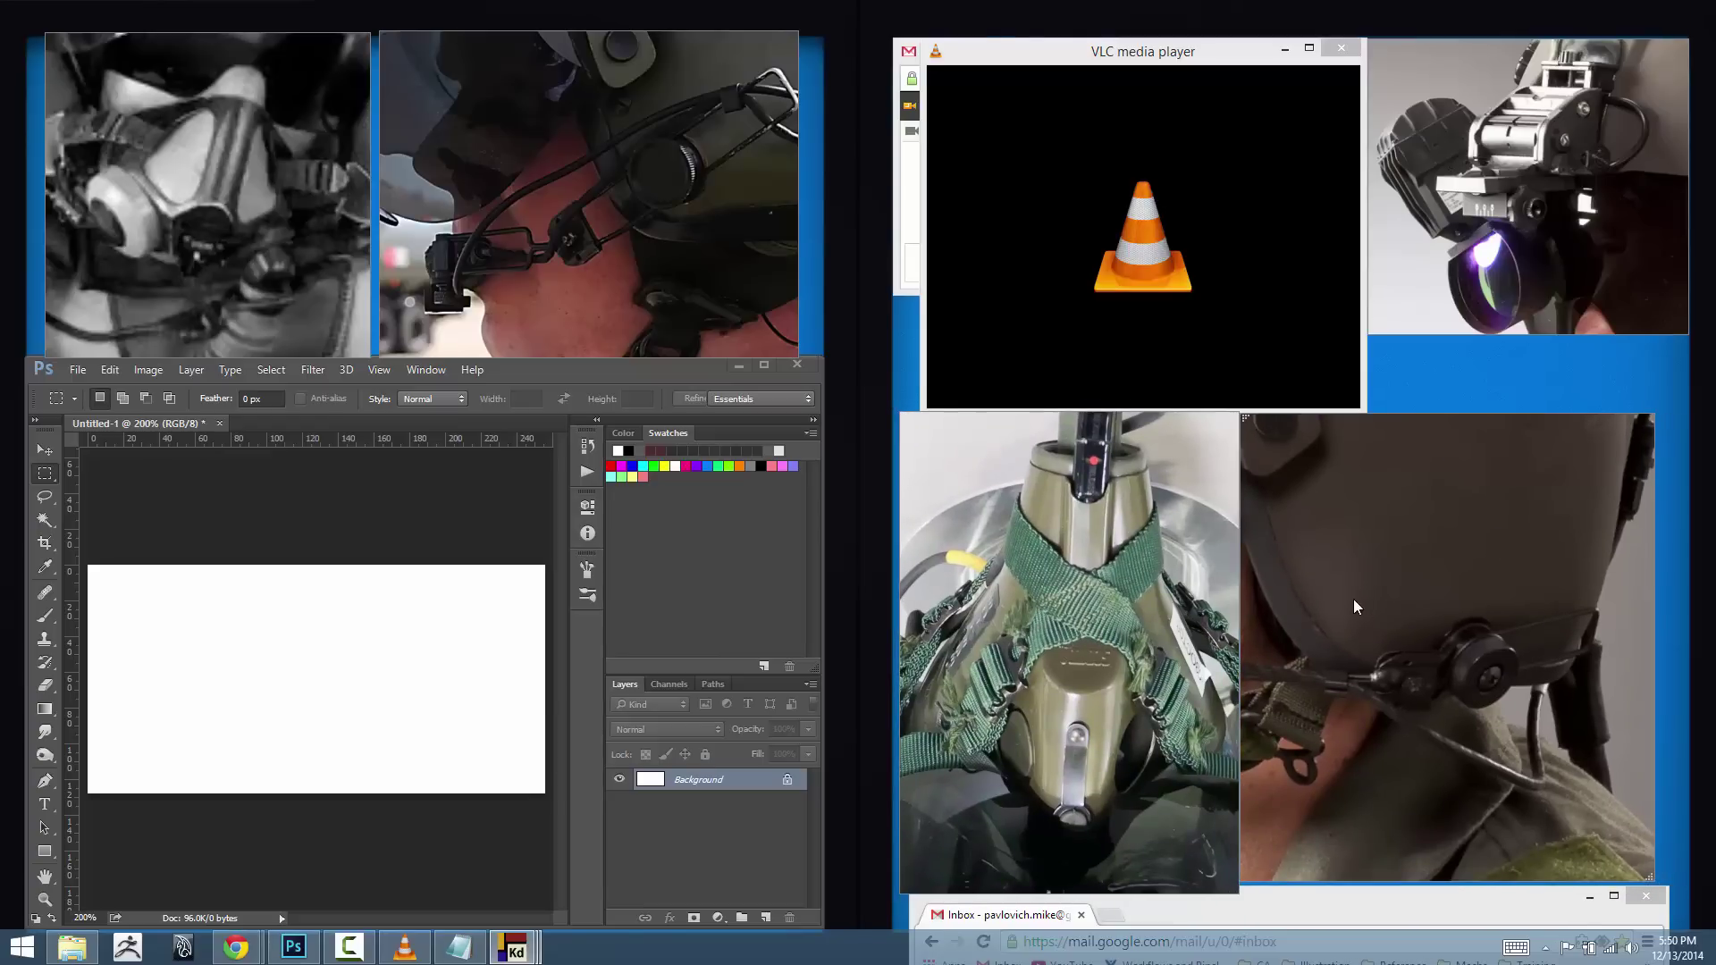
- Try Always On Top on the boom microphone close-up while moving the Photoshop window against it, and turn the option off
right_click(566, 94)
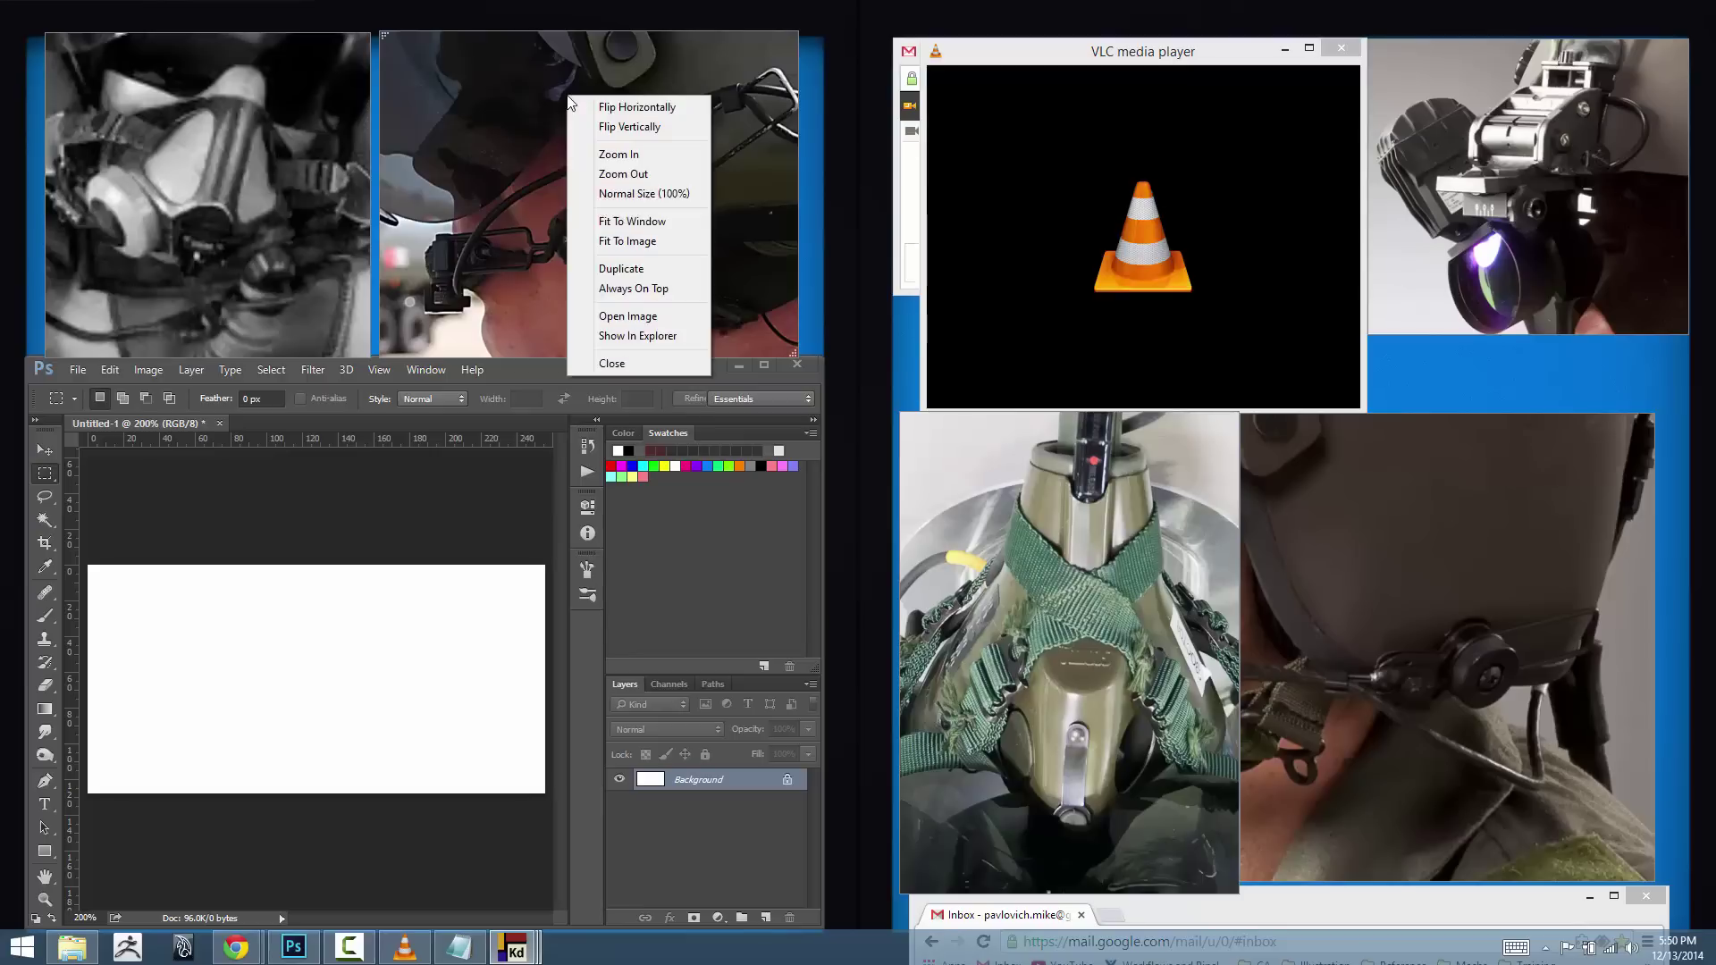
left_click(617, 281)
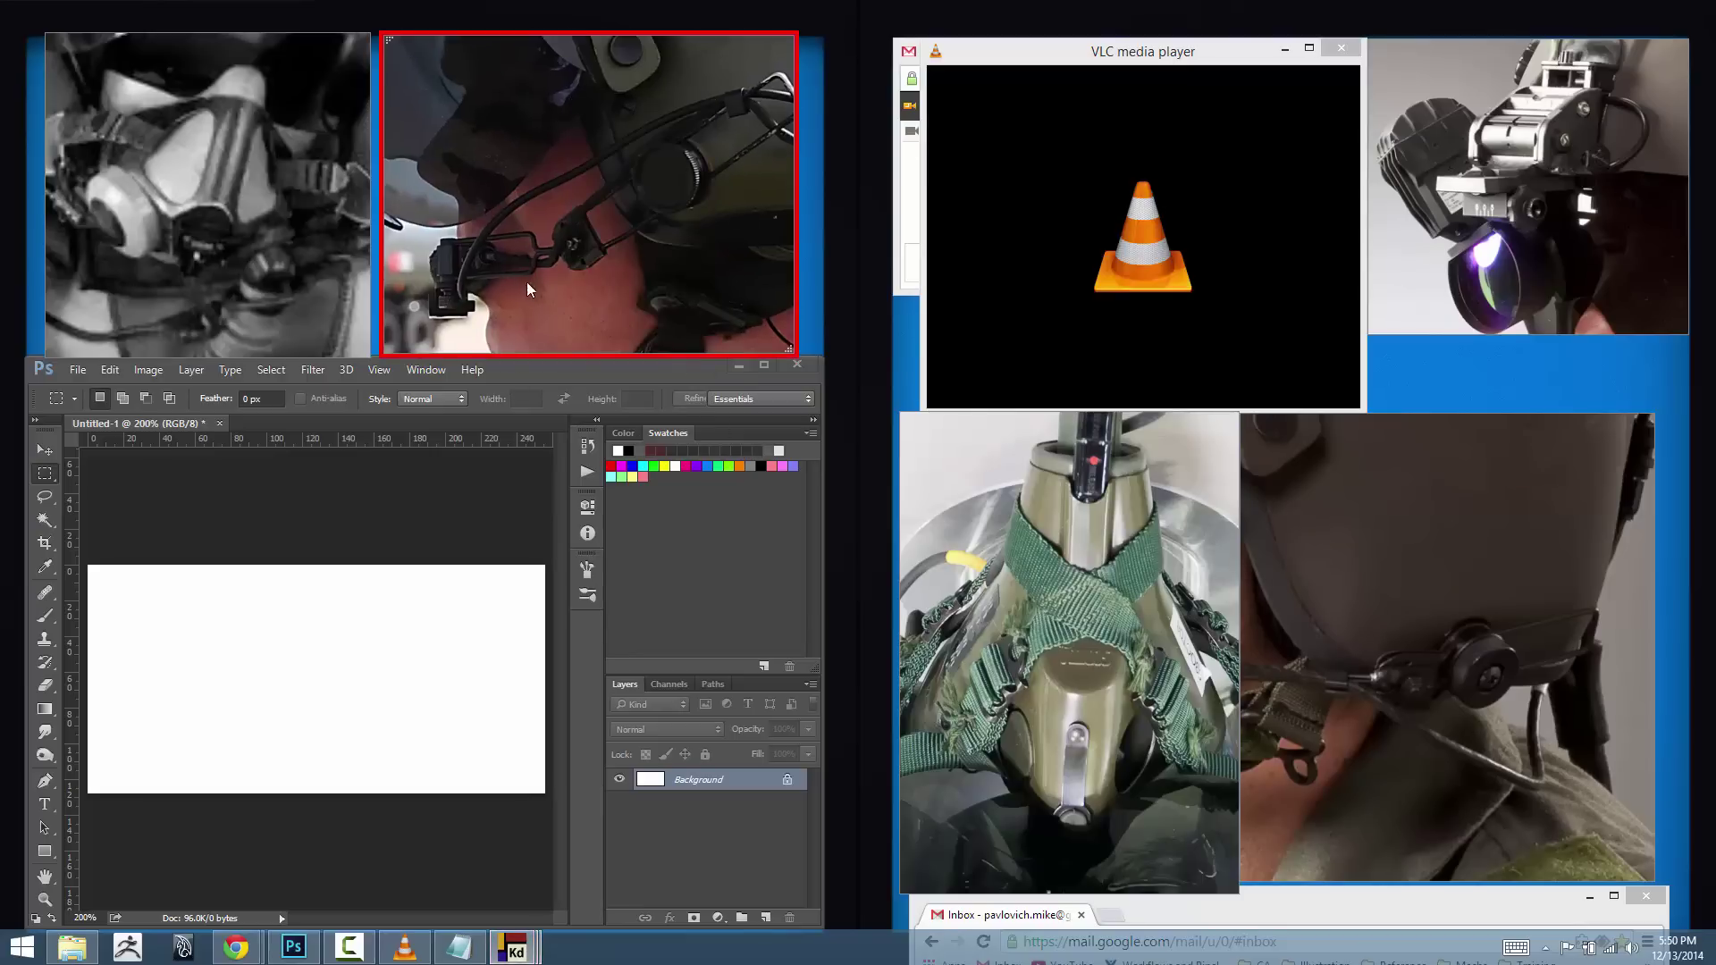
left_click_drag(587, 211, 590, 214)
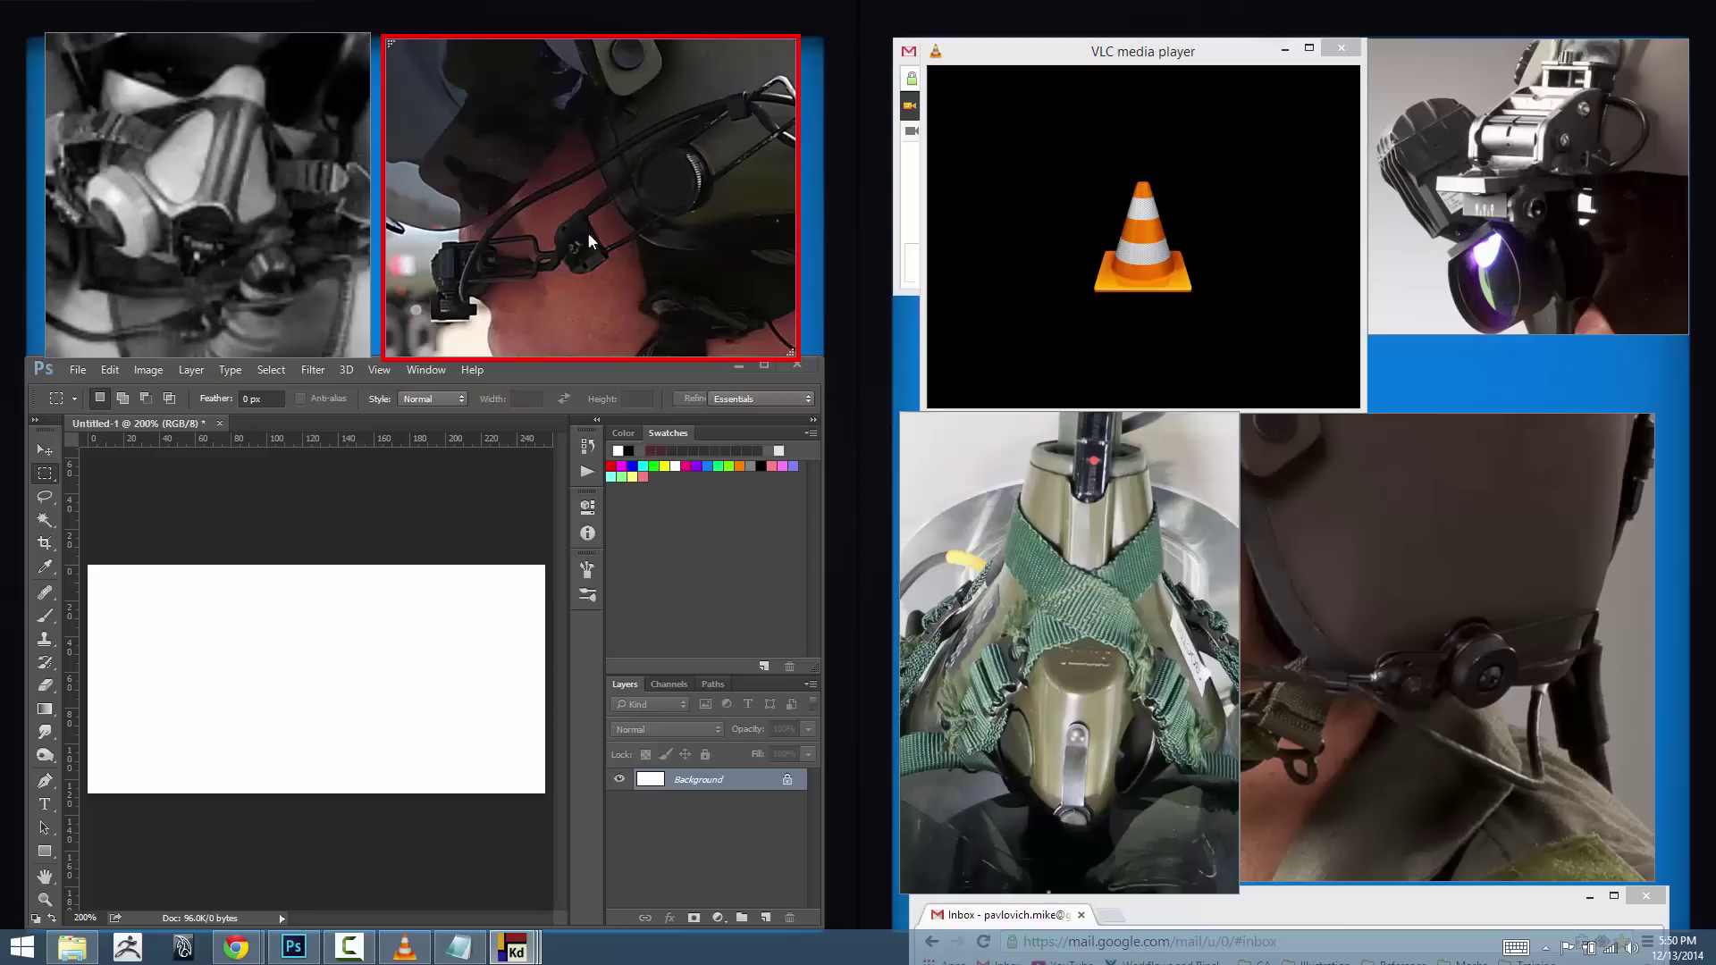
mouse_move(541, 368)
left_mouse_down()
mouse_move(616, 103)
mouse_move(523, 375)
left_mouse_up()
left_click(608, 186)
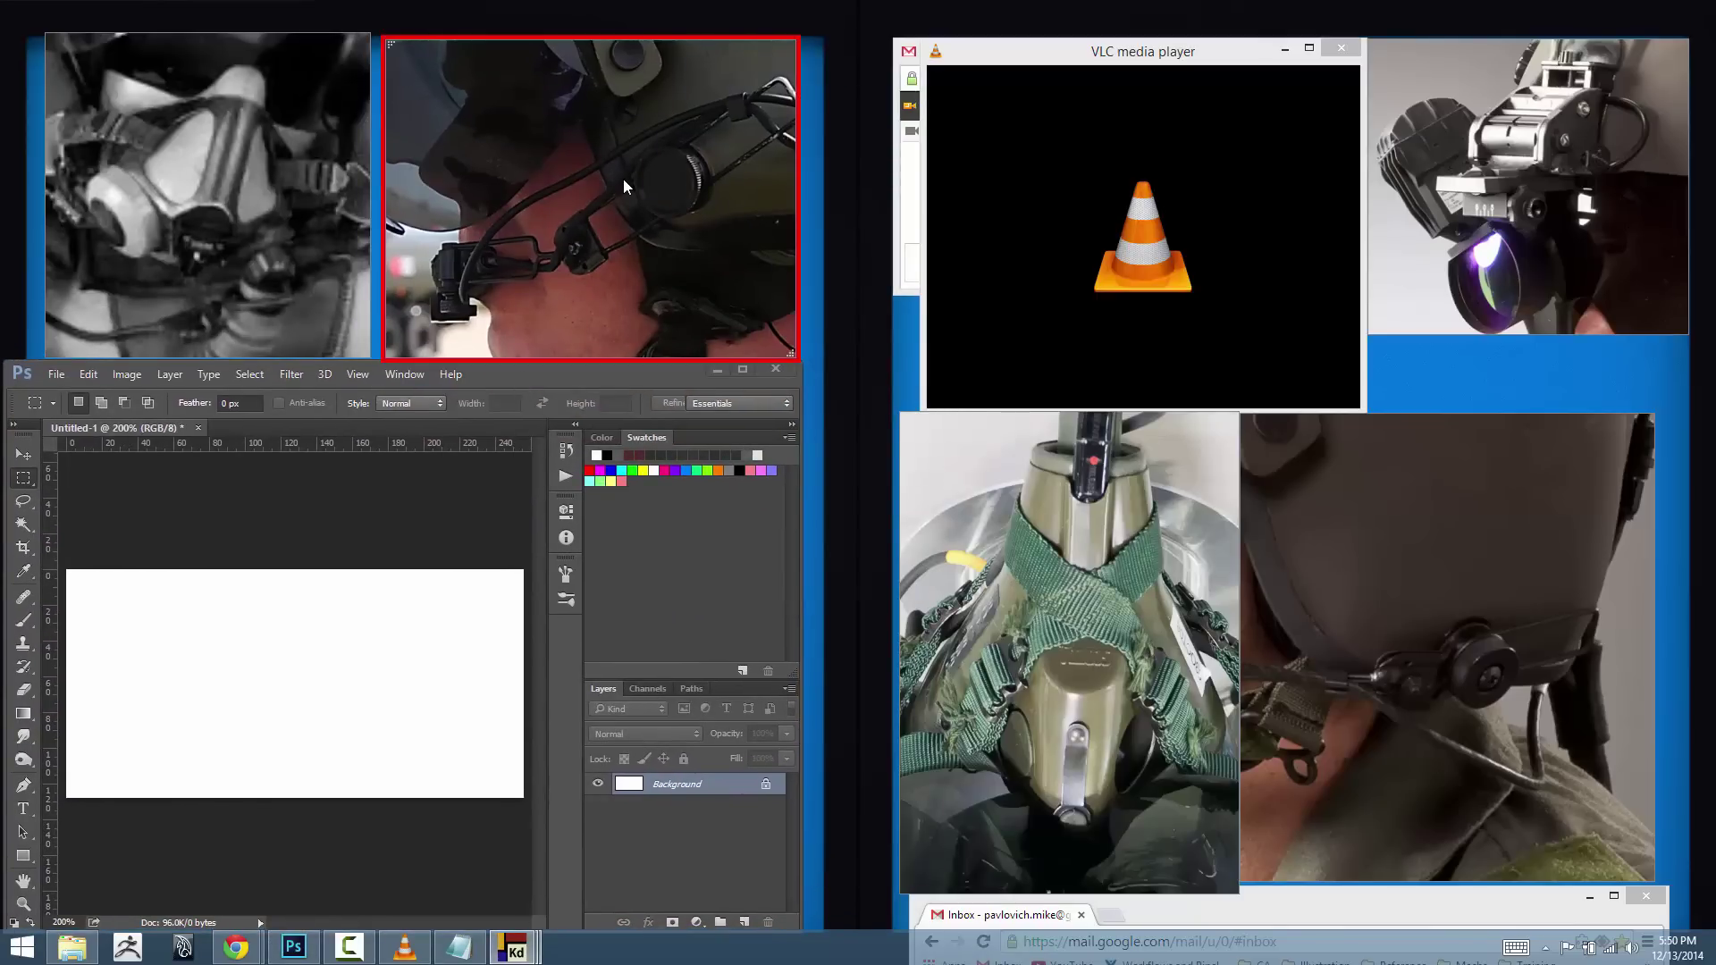
right_click(625, 179)
left_click(686, 372)
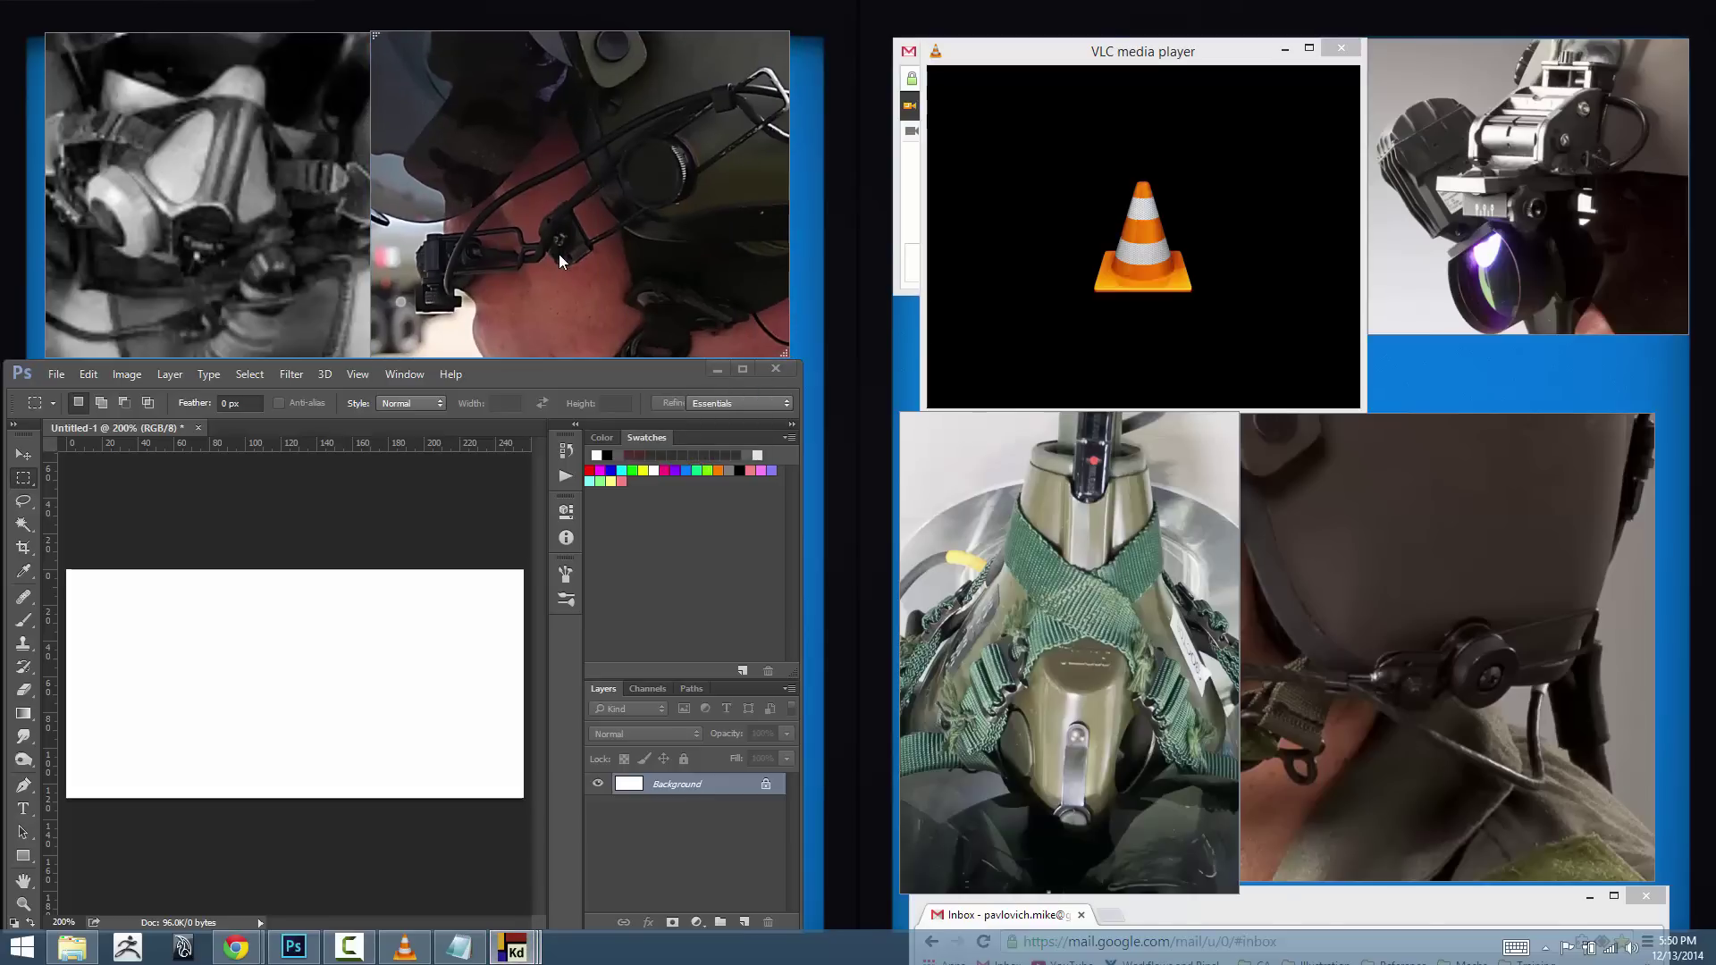
- Nudge the oxygen mask, lower helmet and night-vision images into tighter positions around the VLC window
left_click_drag(1102, 586, 1098, 583)
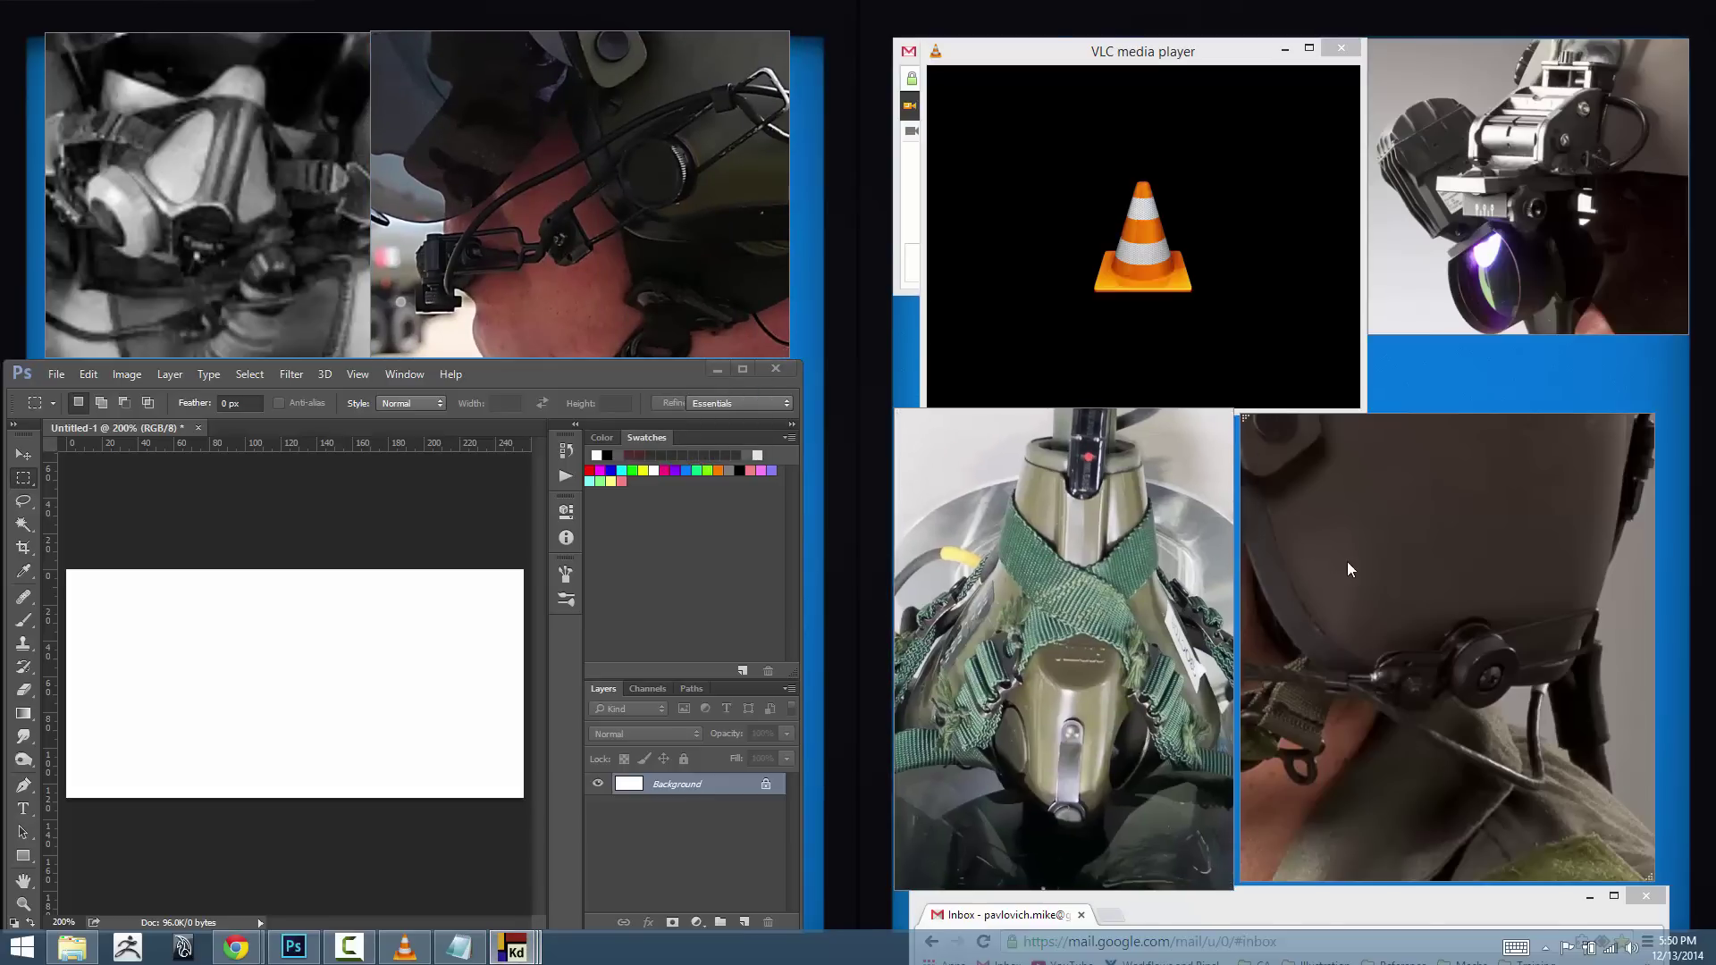
left_click_drag(1344, 563, 1337, 563)
left_click_drag(1456, 193, 1451, 200)
right_click(1519, 236)
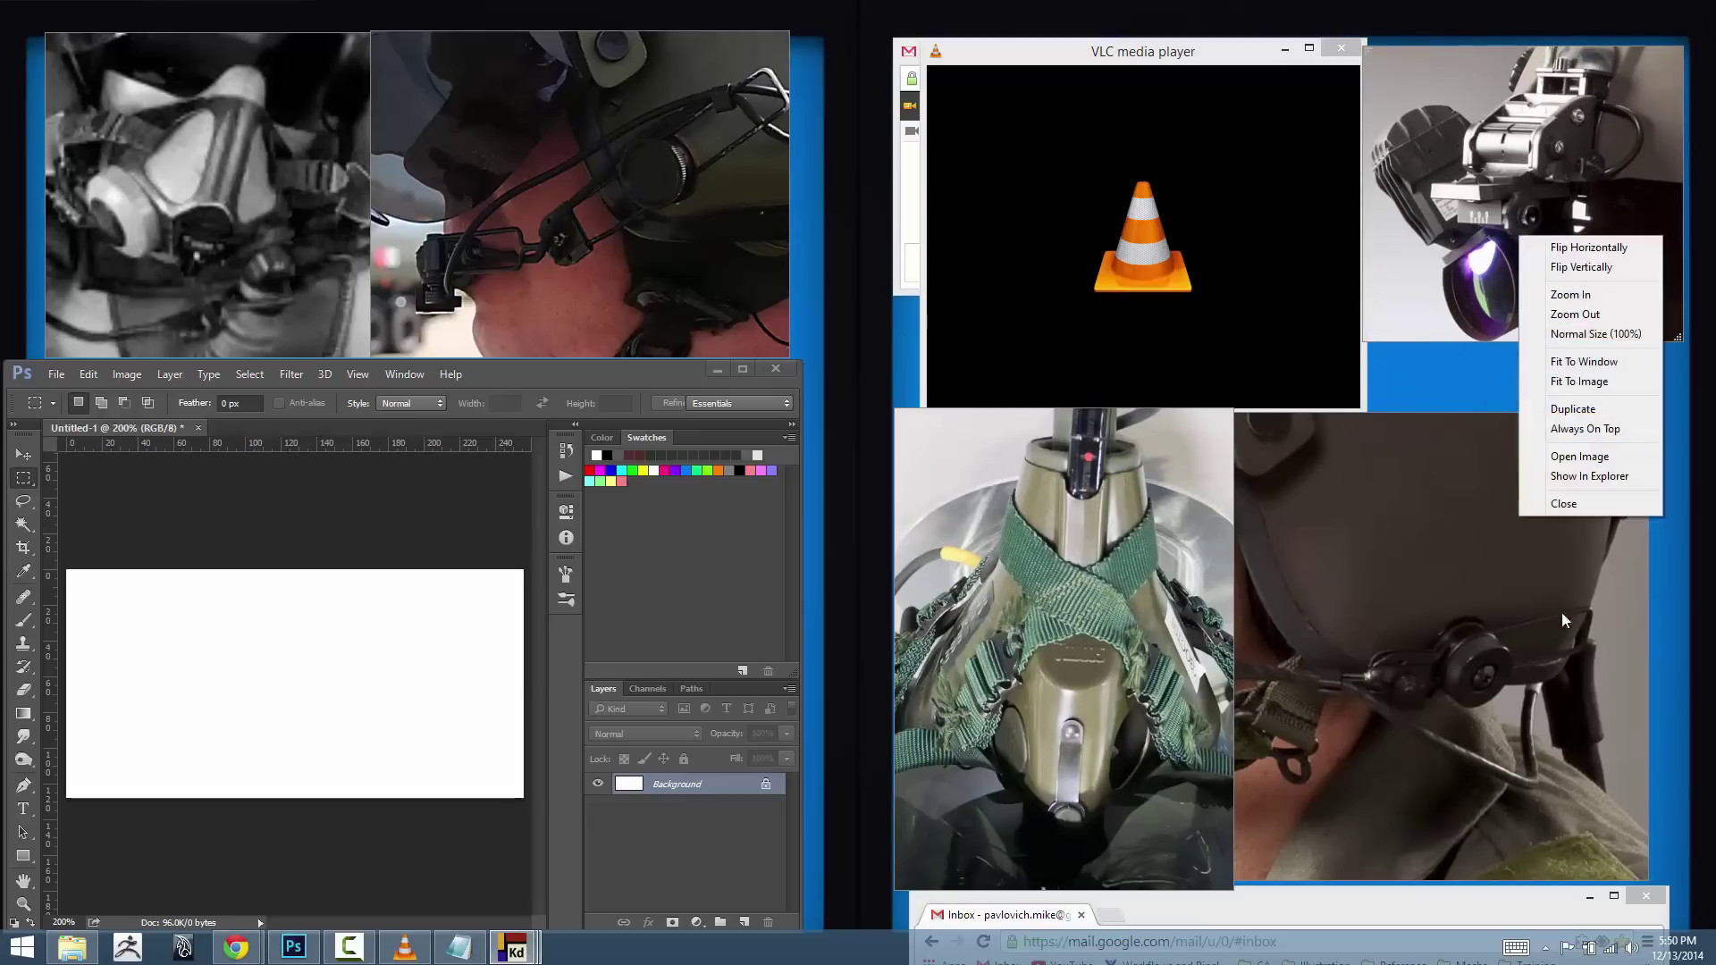
- Lock all reference images in place and shift the Photoshop window slightly below them
left_click(1546, 946)
right_click(1527, 860)
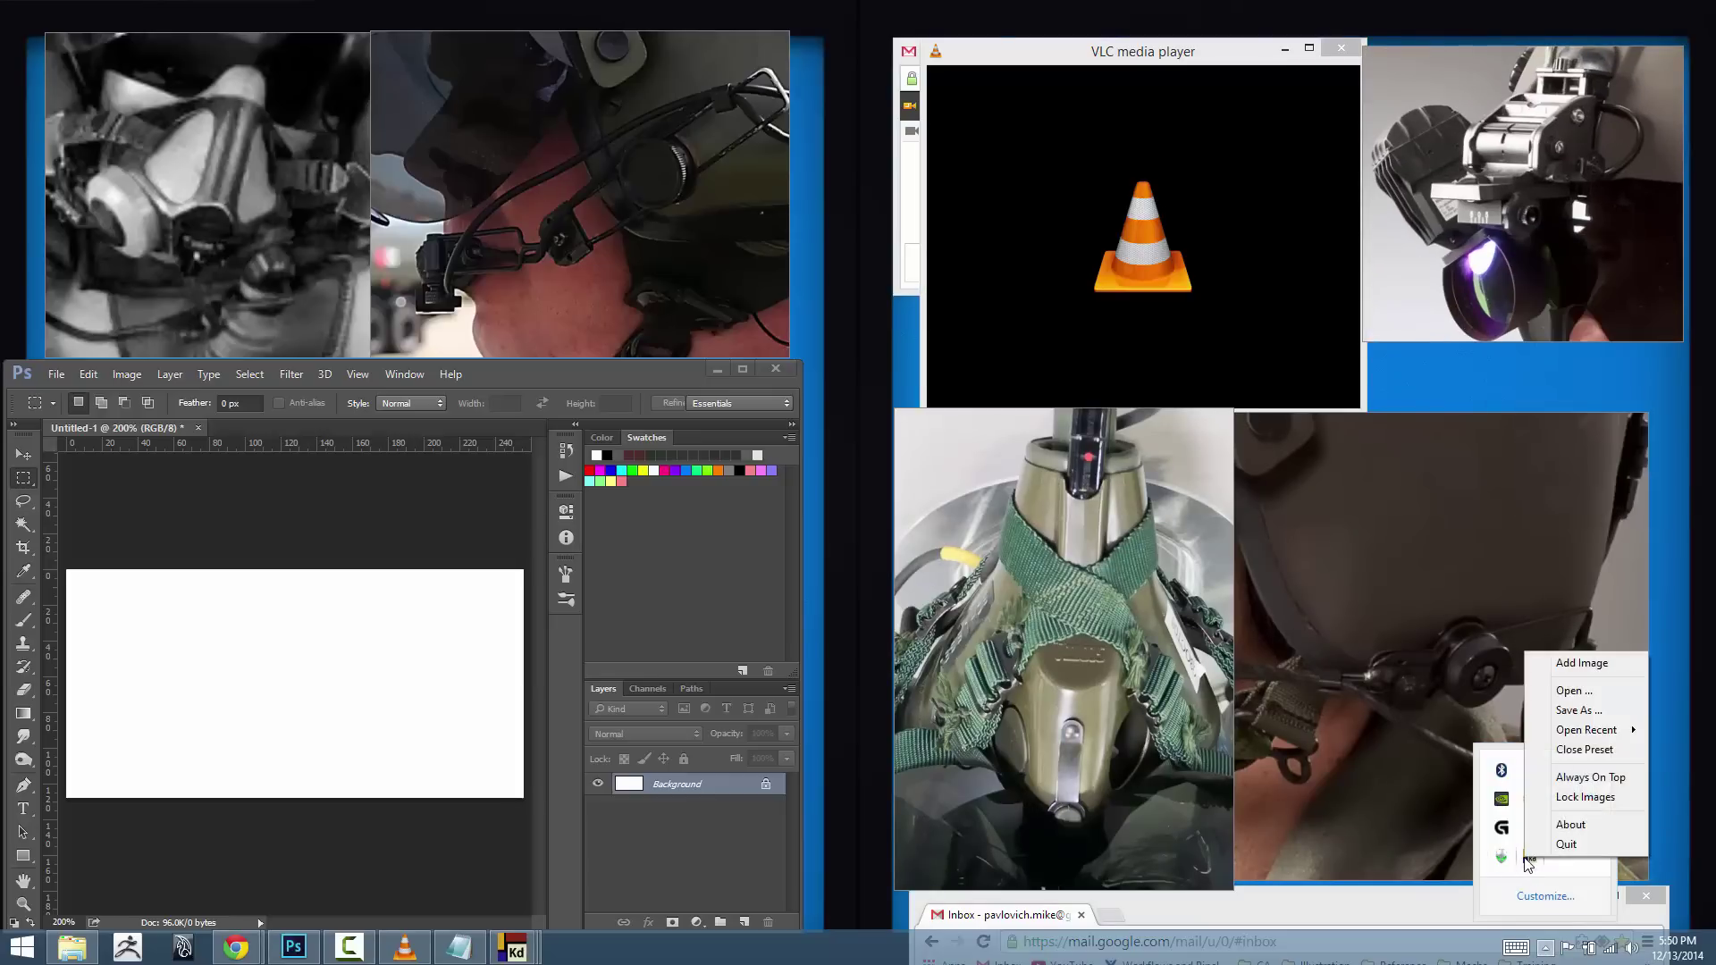
left_click(1553, 792)
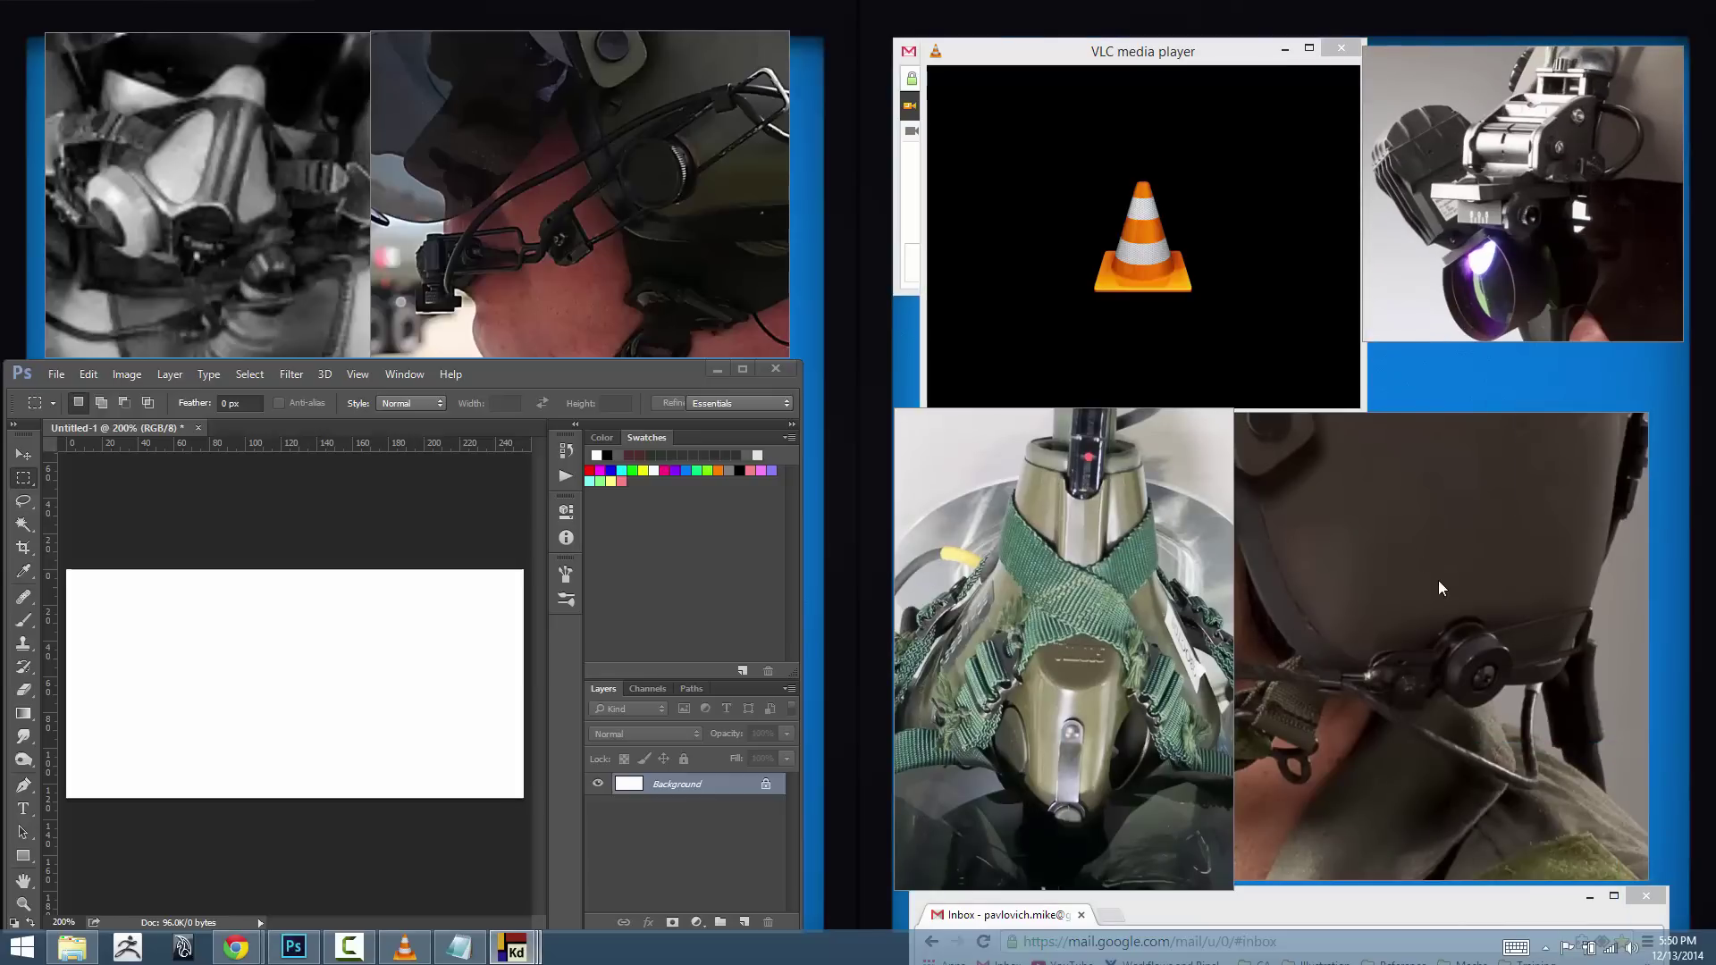
mouse_move(640, 376)
left_mouse_down()
mouse_move(675, 303)
mouse_move(631, 372)
mouse_move(648, 377)
left_mouse_up()
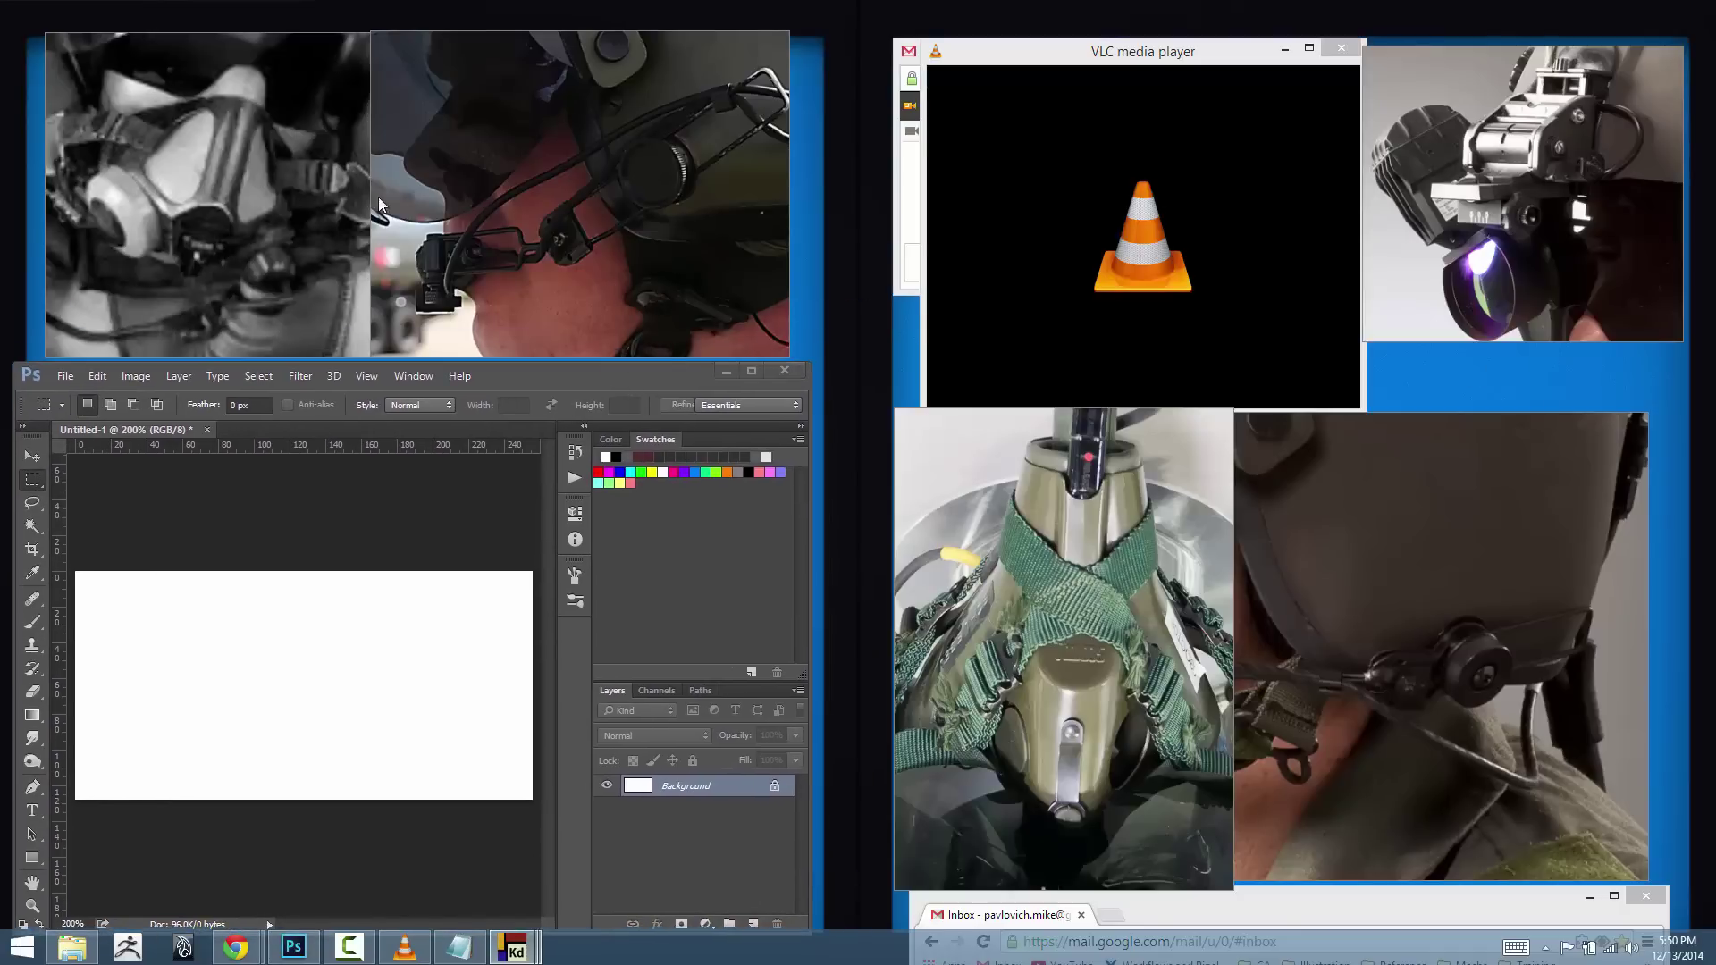
- Save the image layout as a preset named HelmetDetails in the Reference folder
left_click(1546, 951)
right_click(1531, 858)
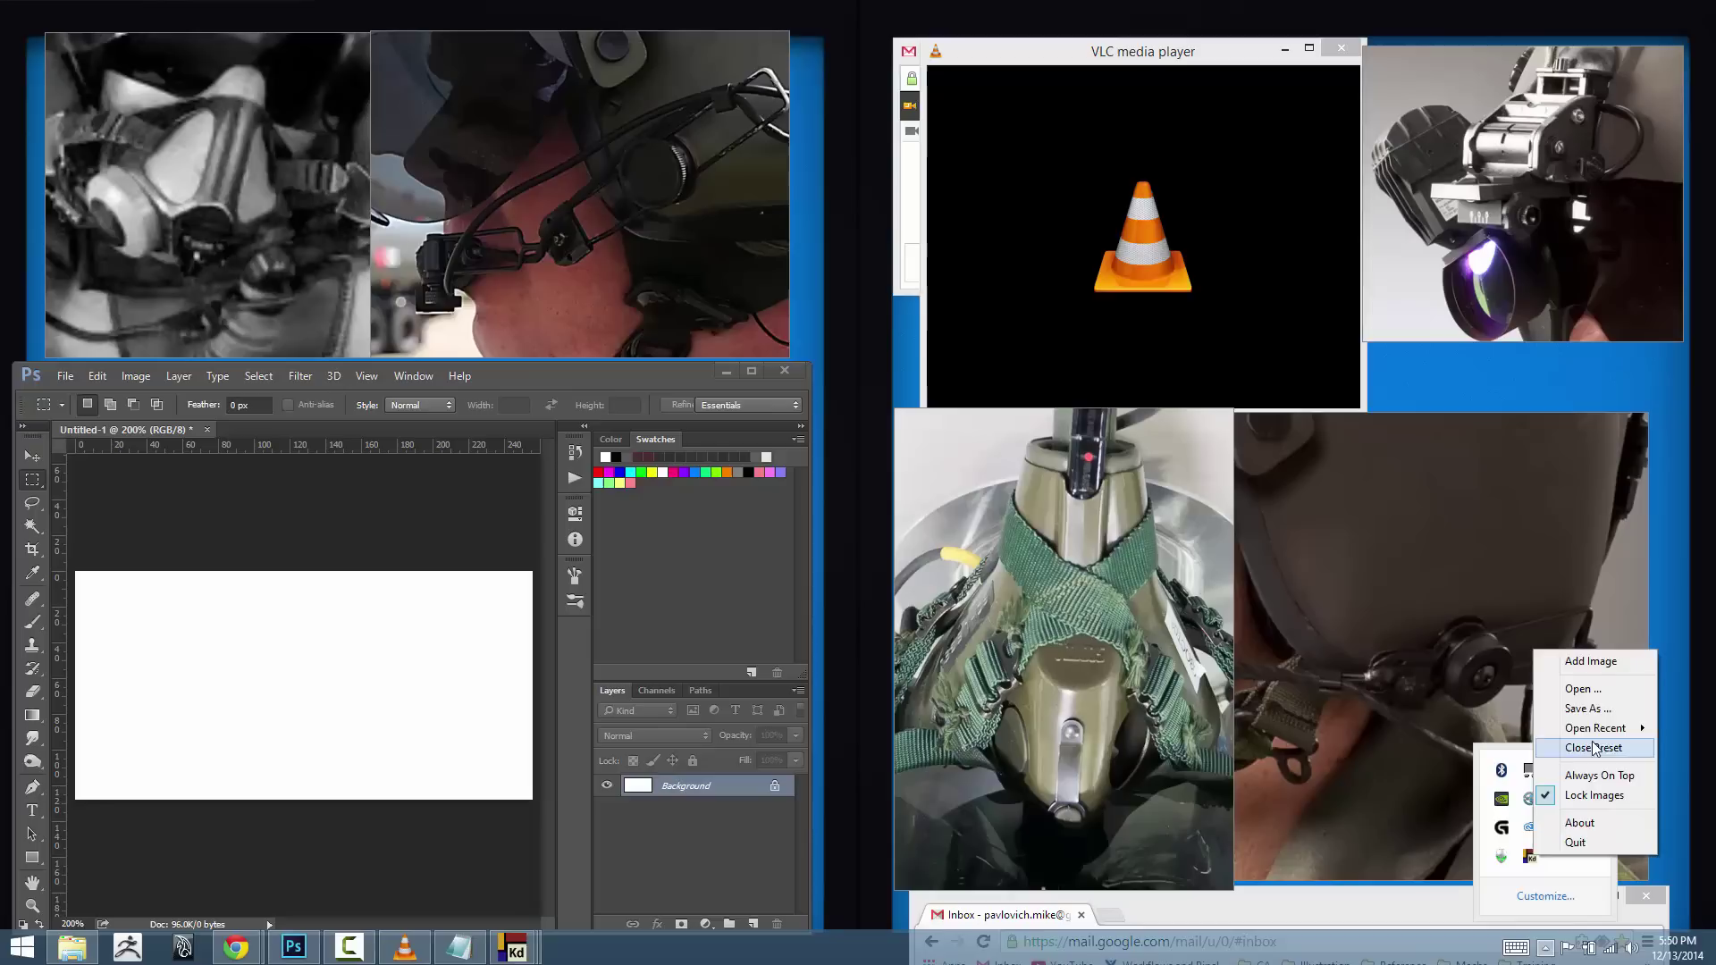
left_click(1584, 709)
left_click(777, 360)
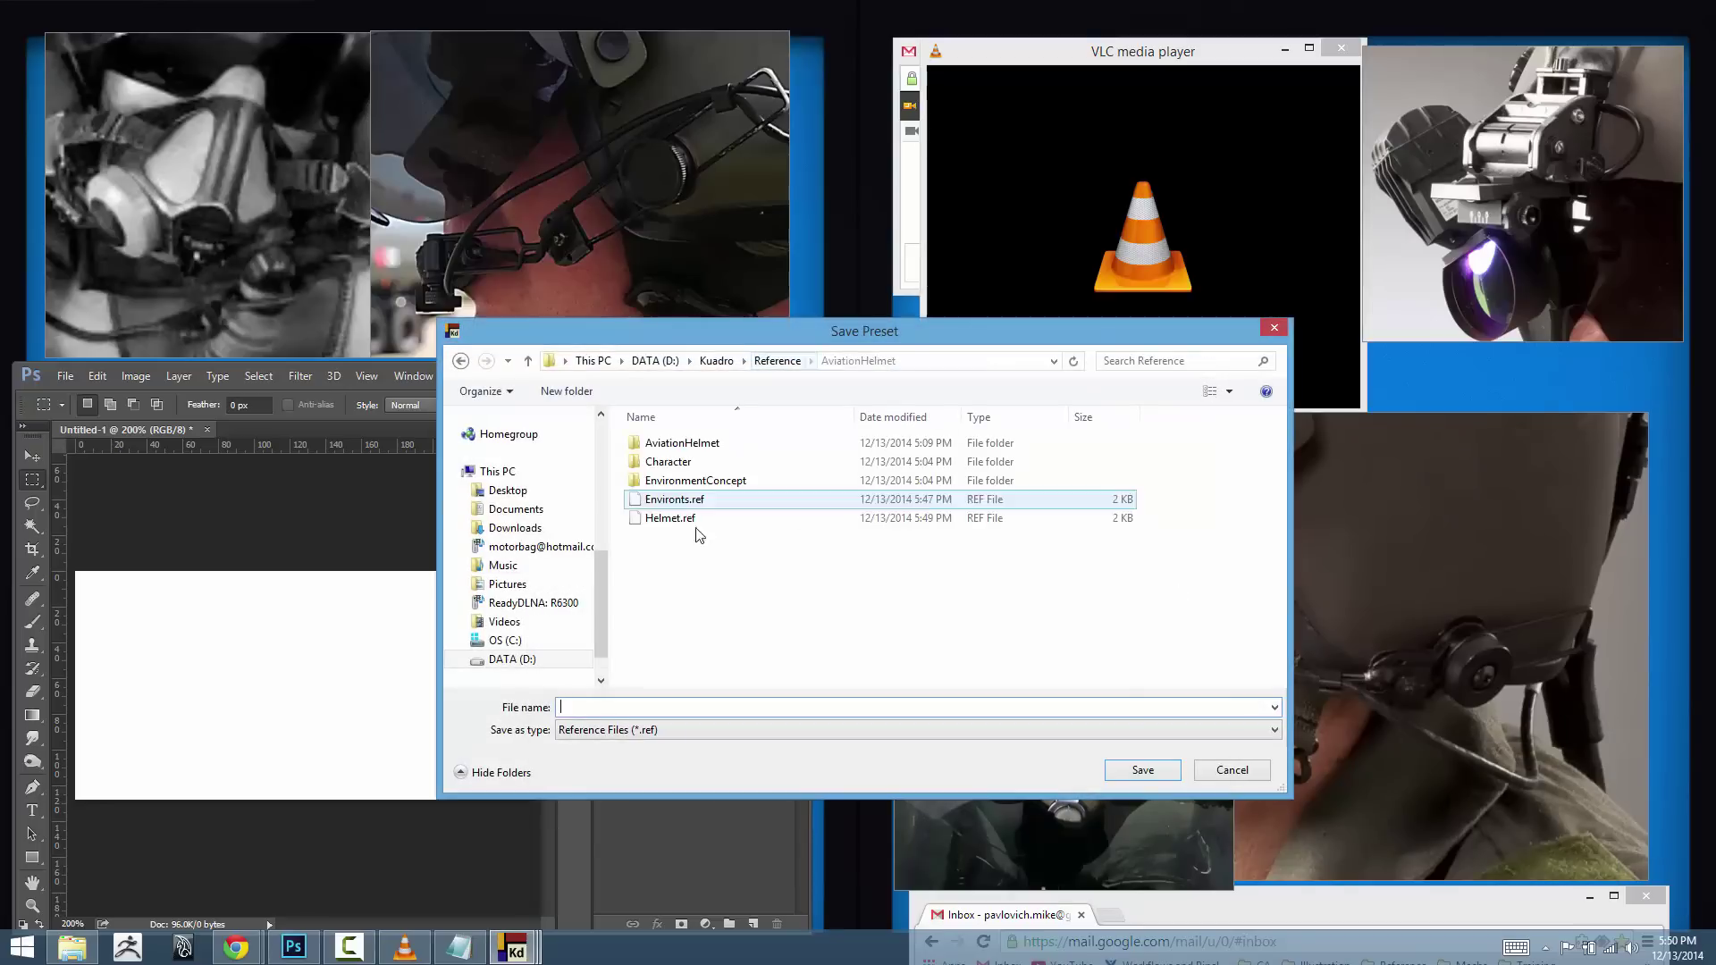
left_click(670, 518)
double_click(597, 708)
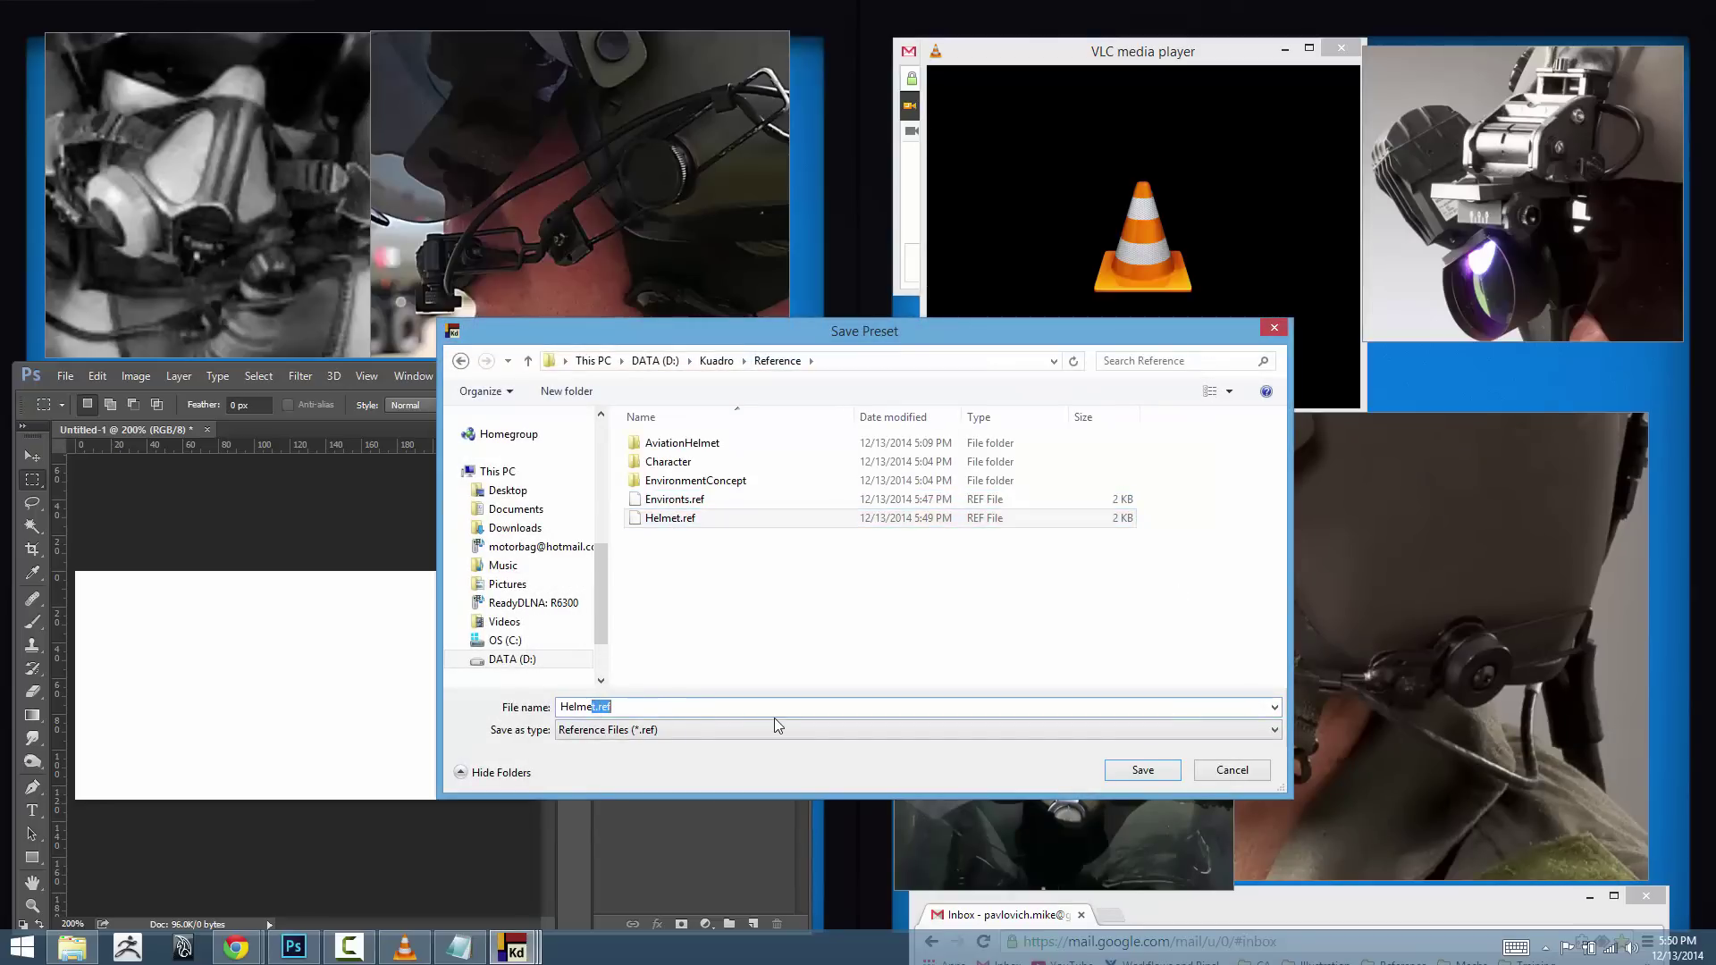
type("HelmetDetails")
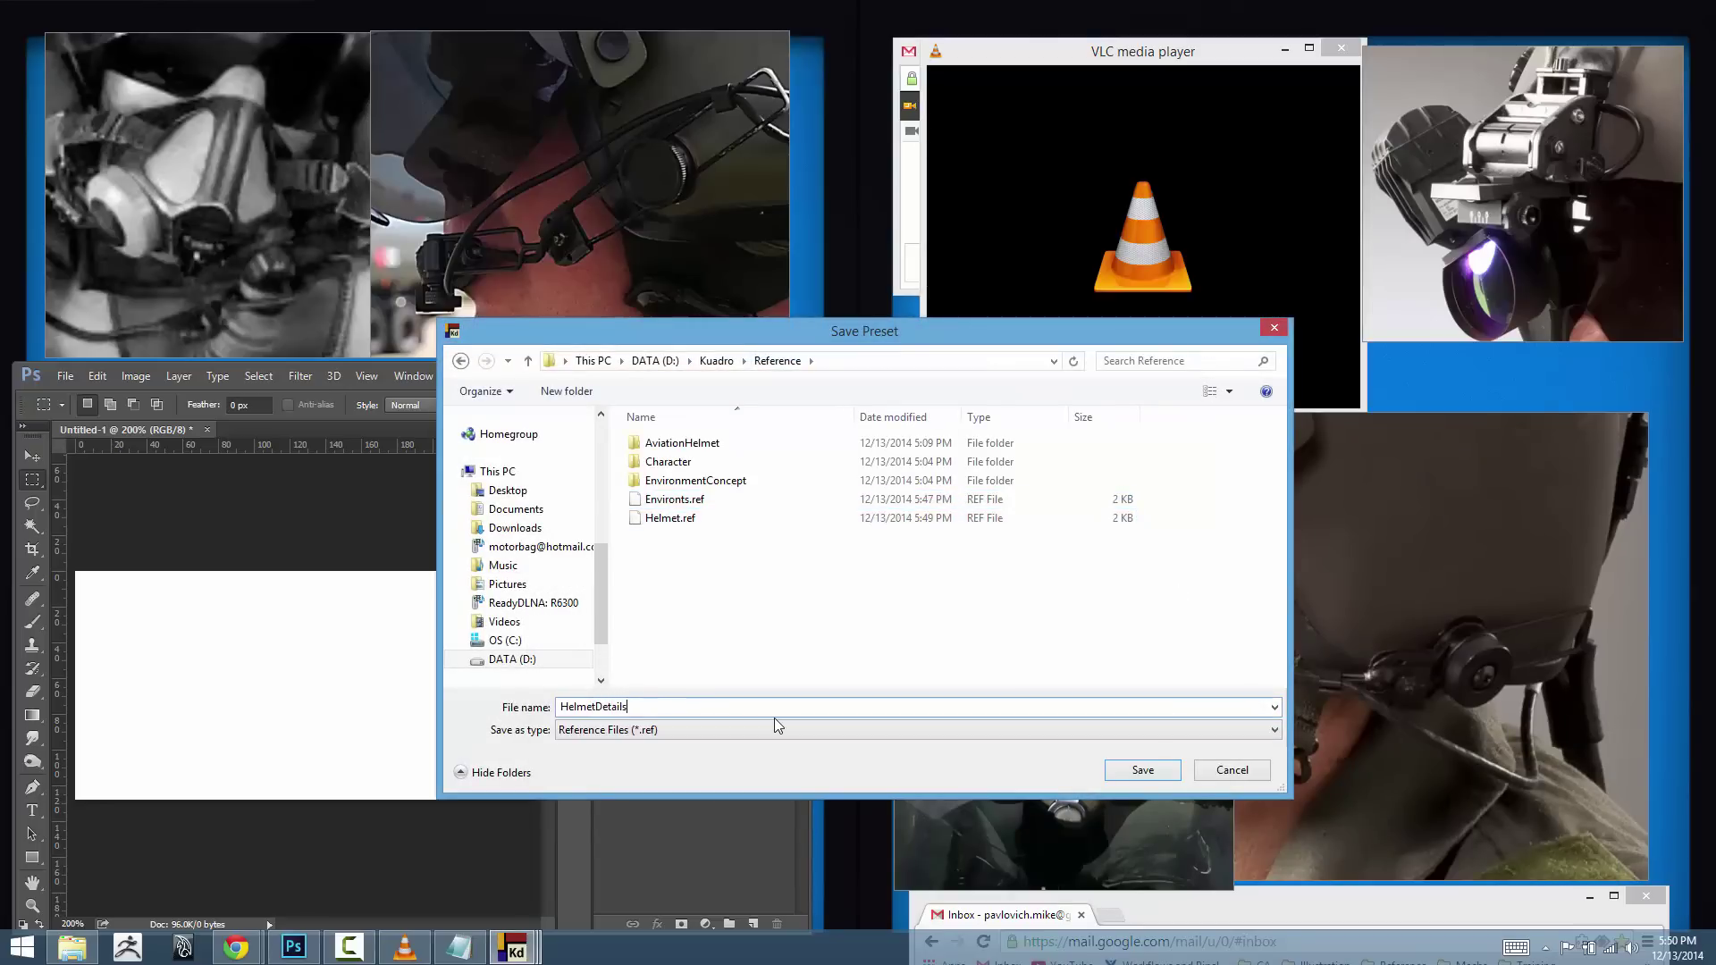
key("Return")
- Quit Kuadro so that all its reference images close
left_click(1545, 947)
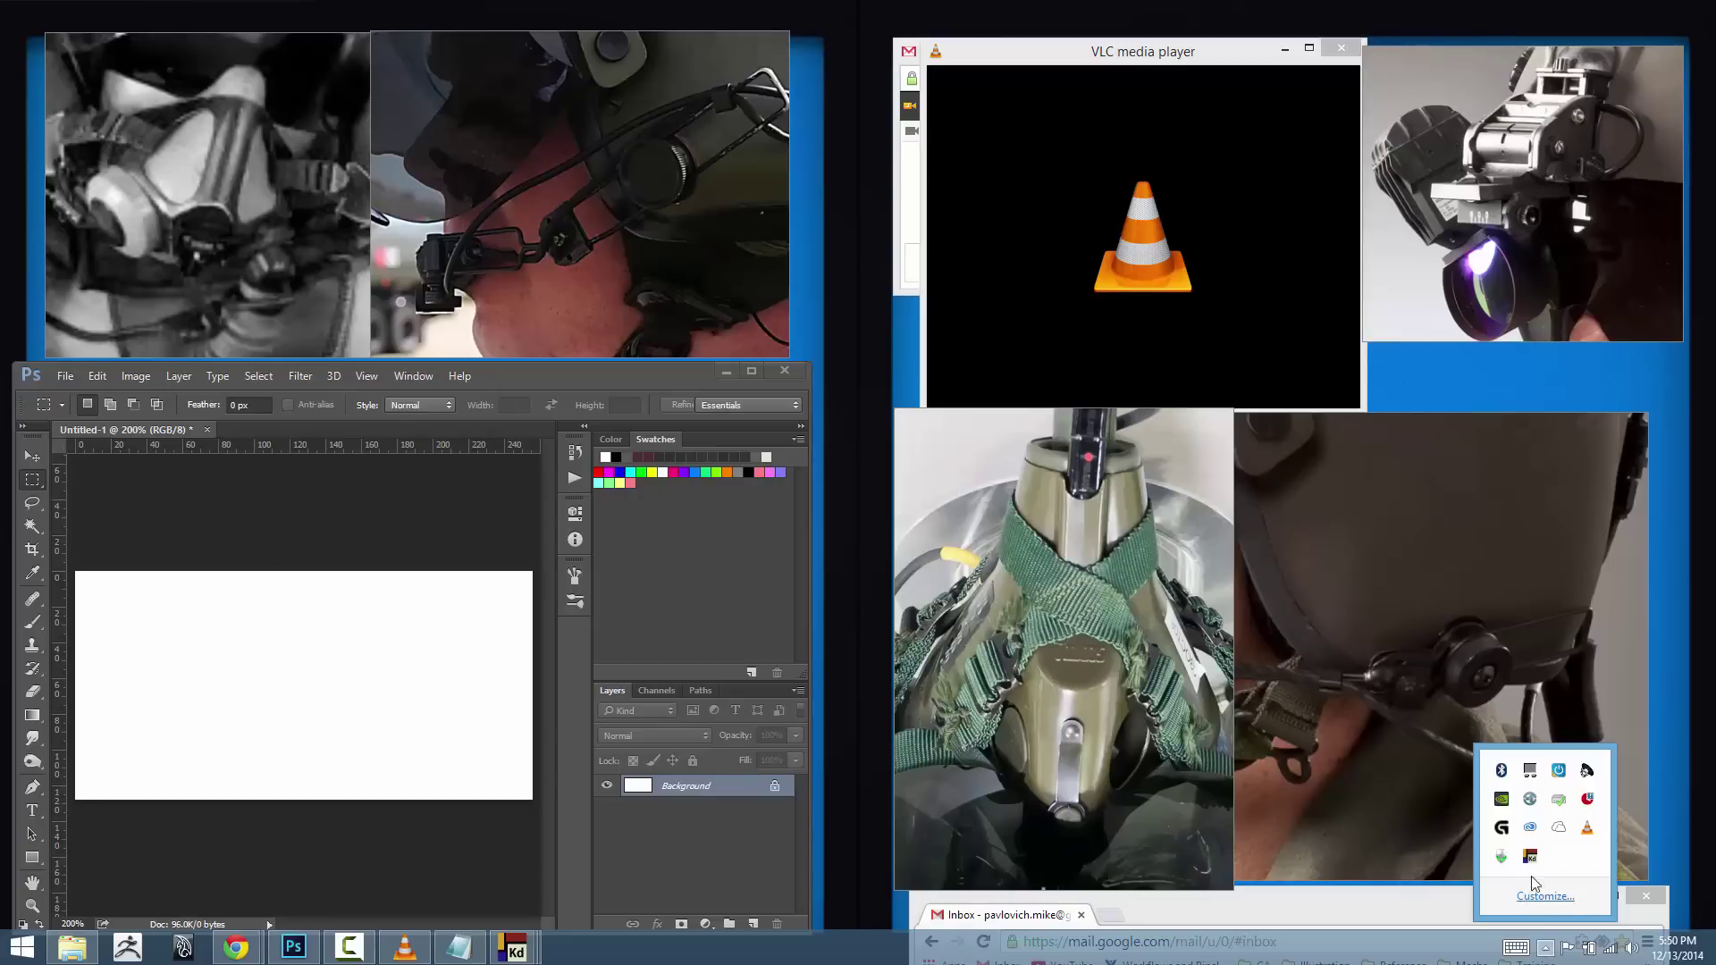
right_click(1530, 858)
left_click(1569, 848)
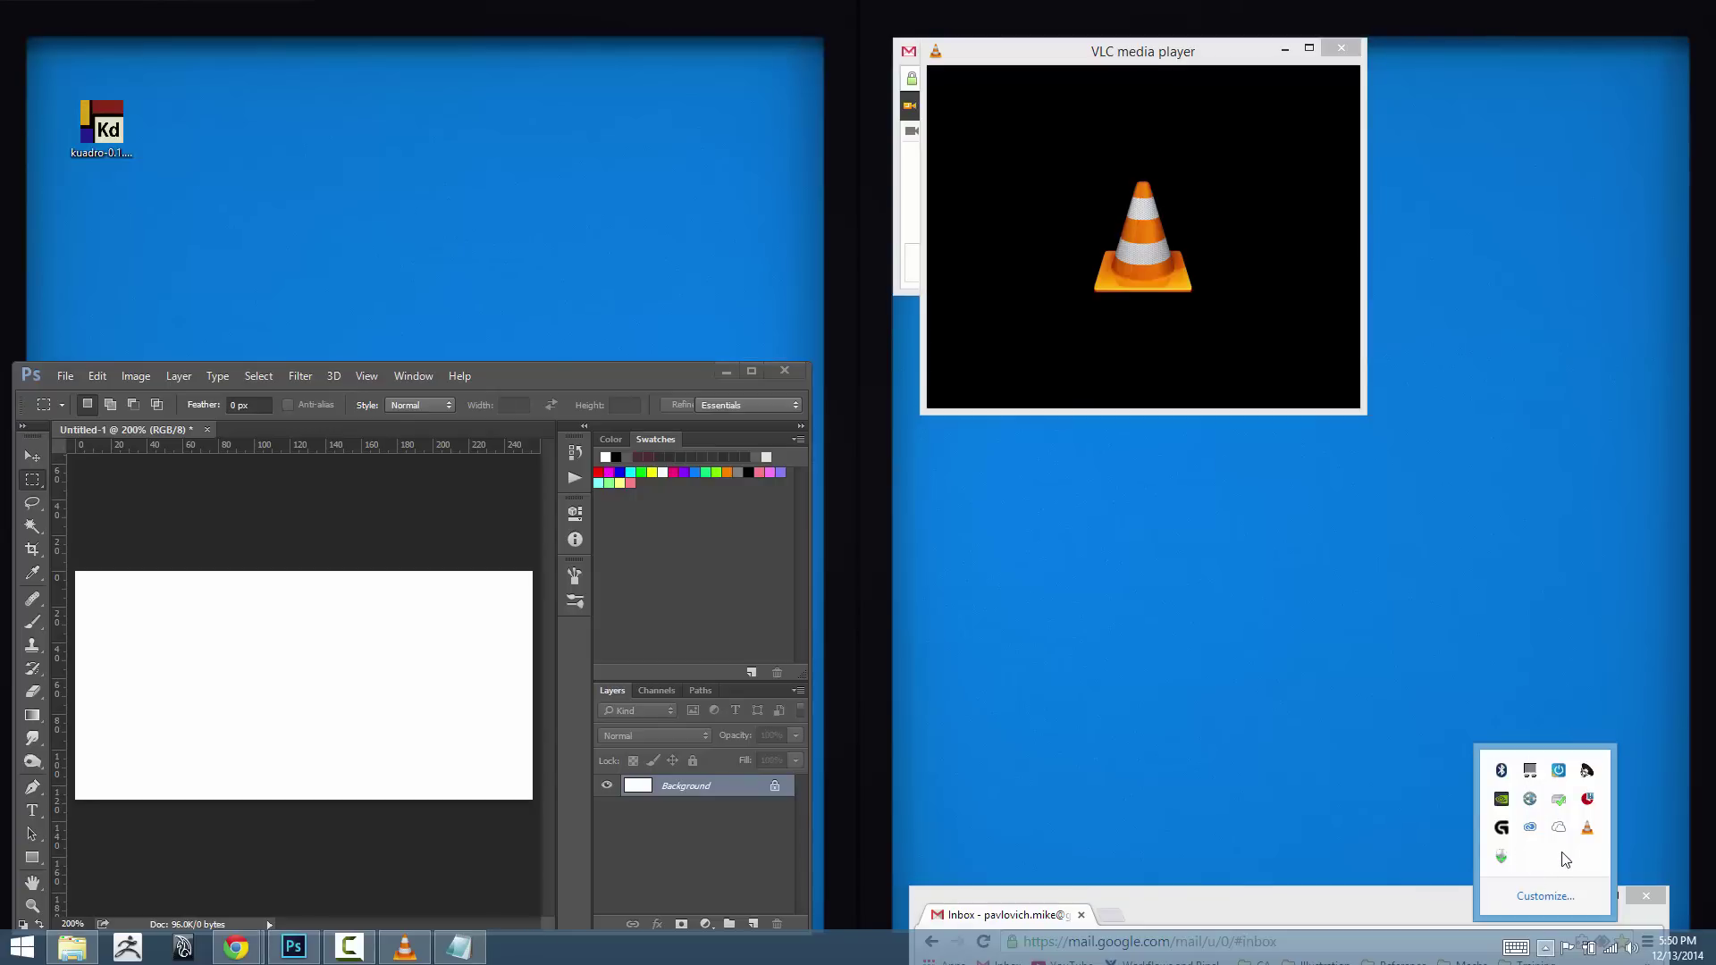
- Shift the Photoshop window slightly towards the inner edge of its monitor and relaunch Kuadro
left_click(1326, 631)
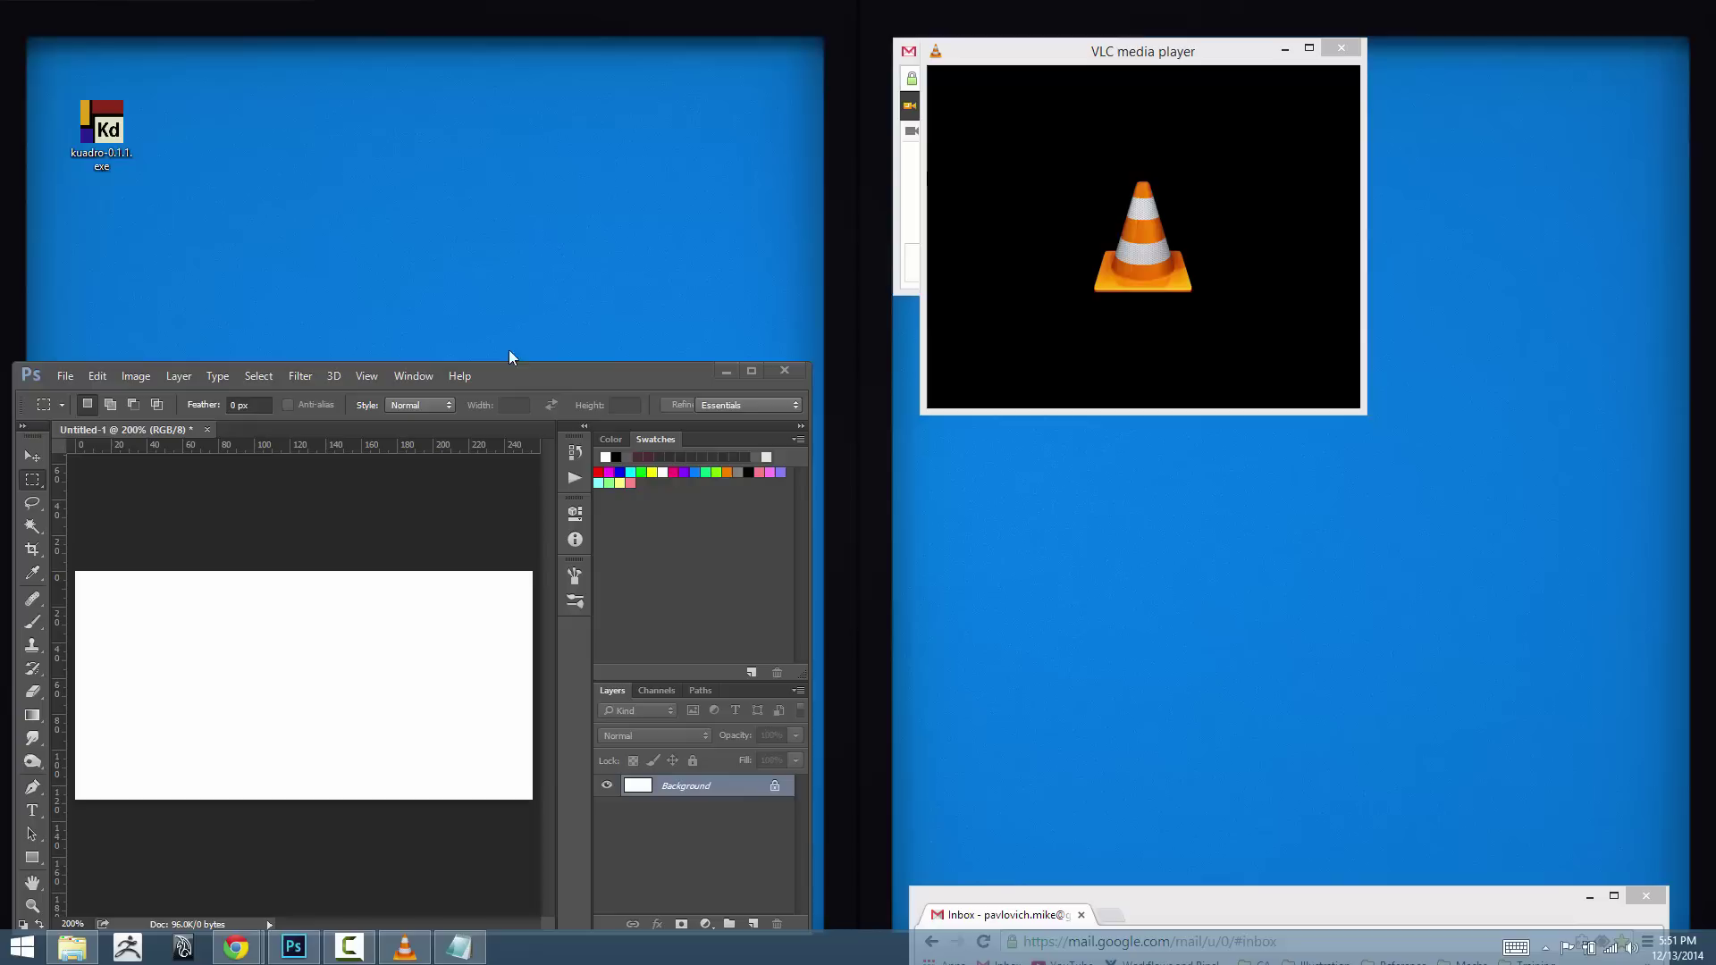
left_click_drag(543, 373, 554, 376)
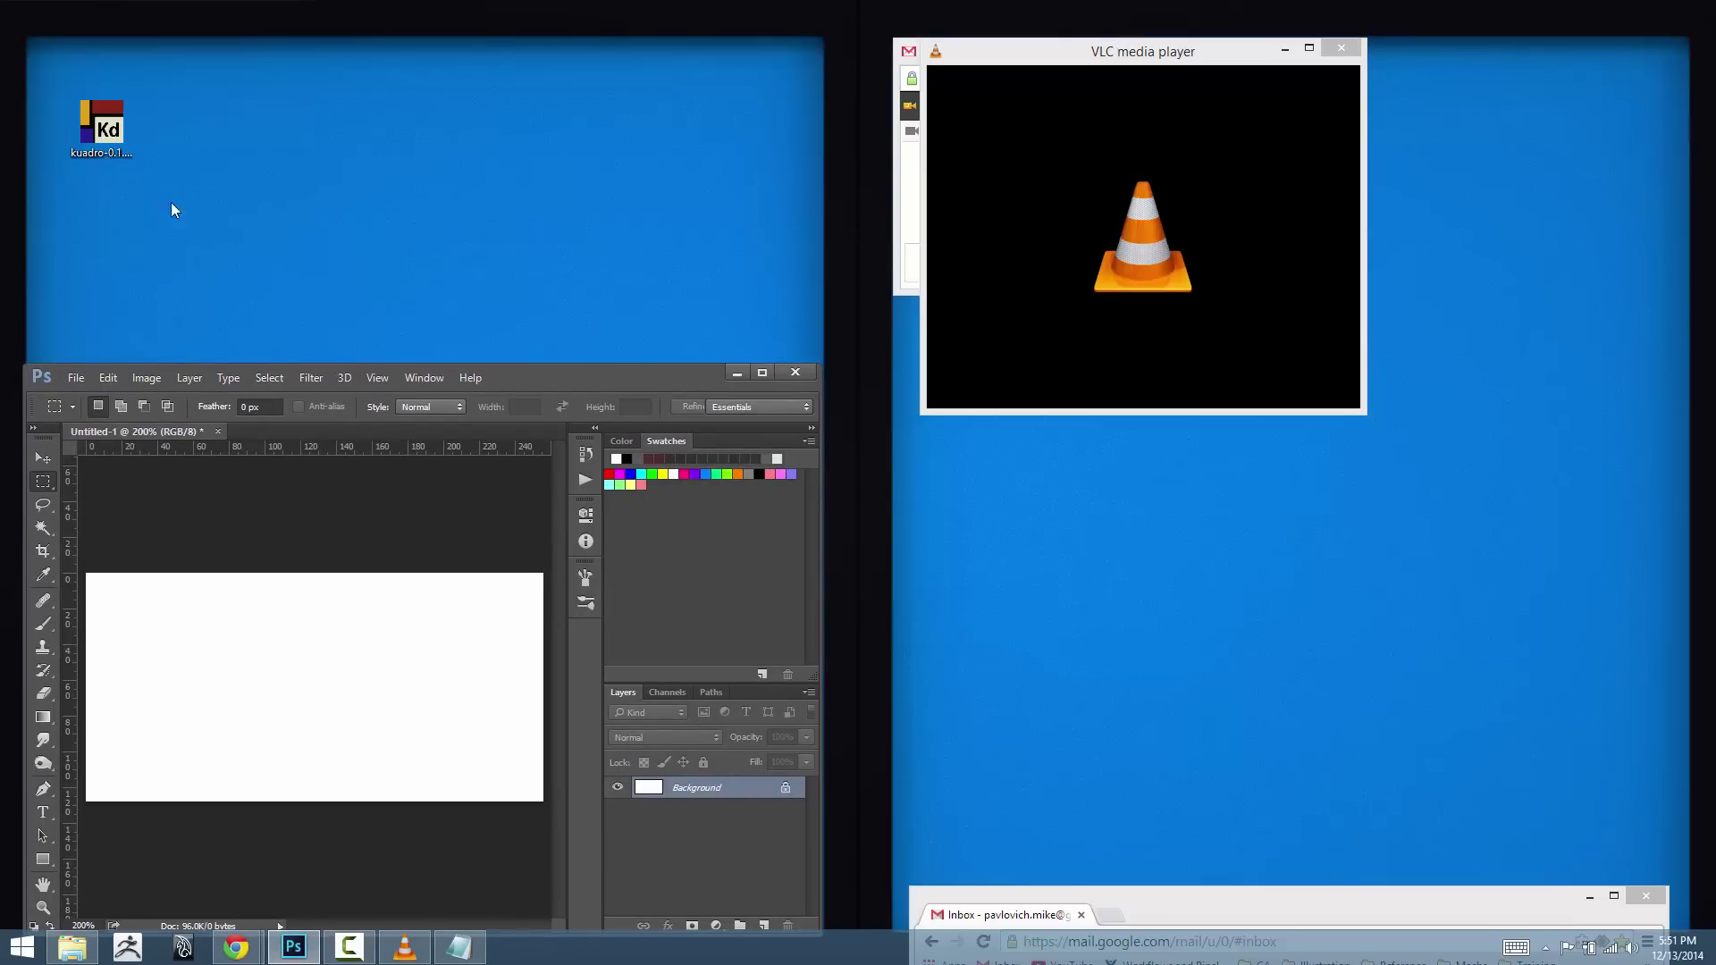
double_click(115, 132)
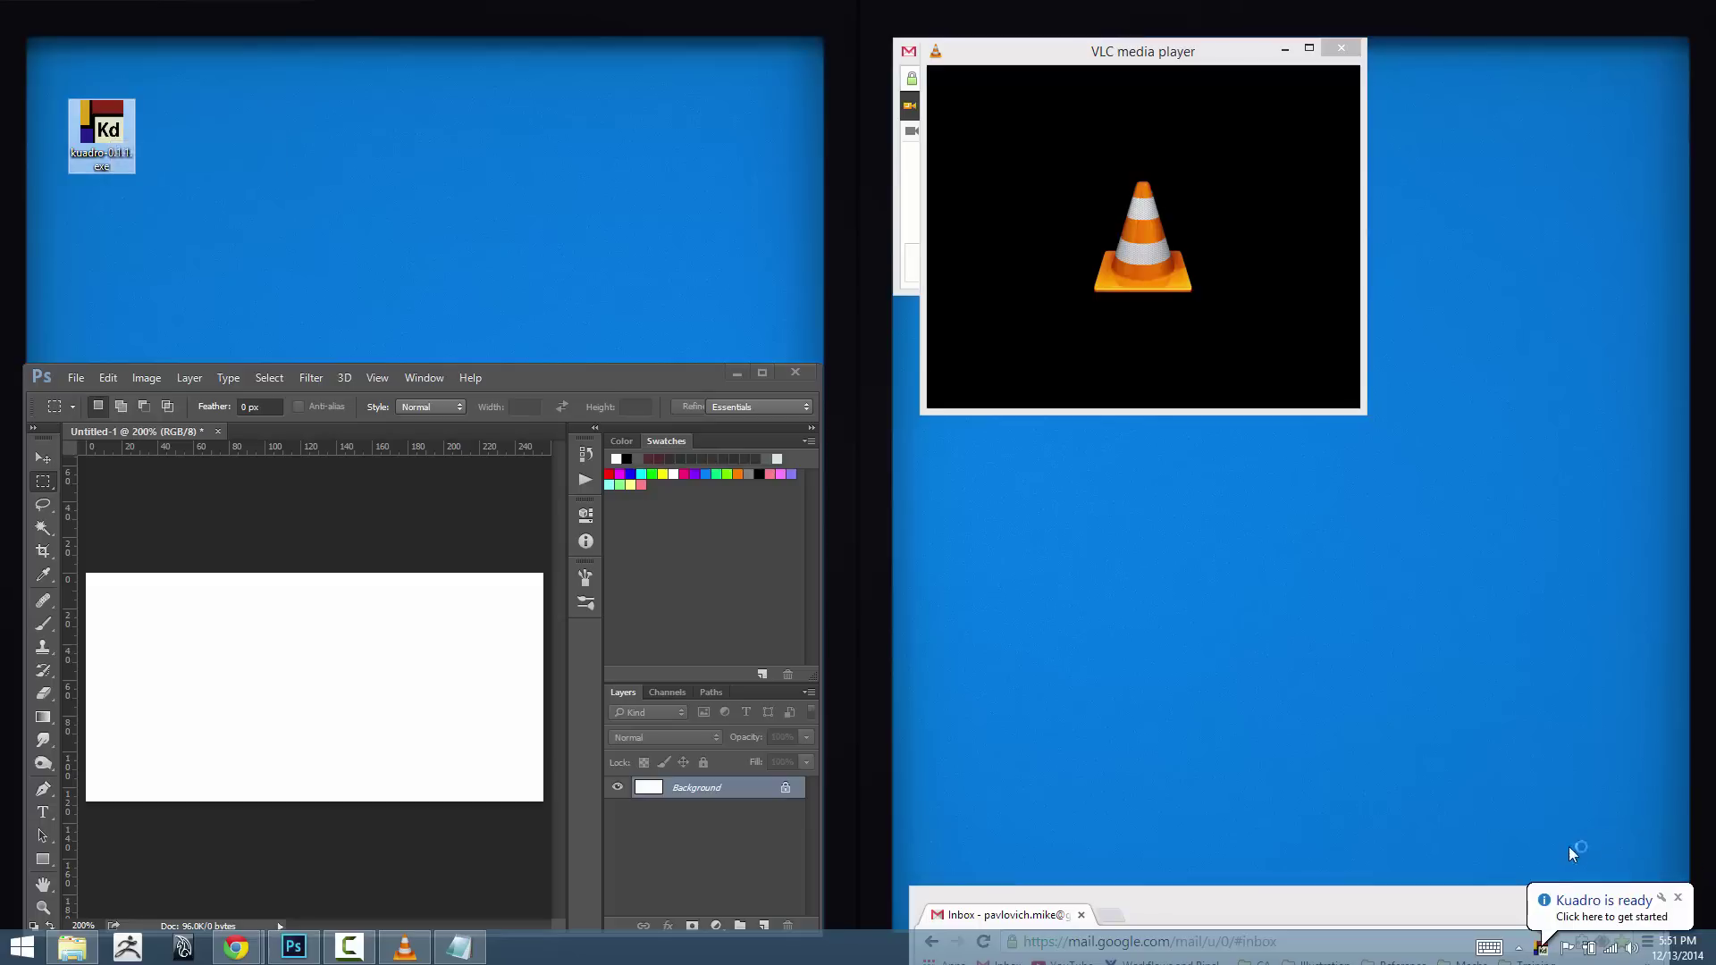
- Open the Environts.ref preset from the Reference folder to restore the environment image layout
left_click(1518, 947)
right_click(1529, 856)
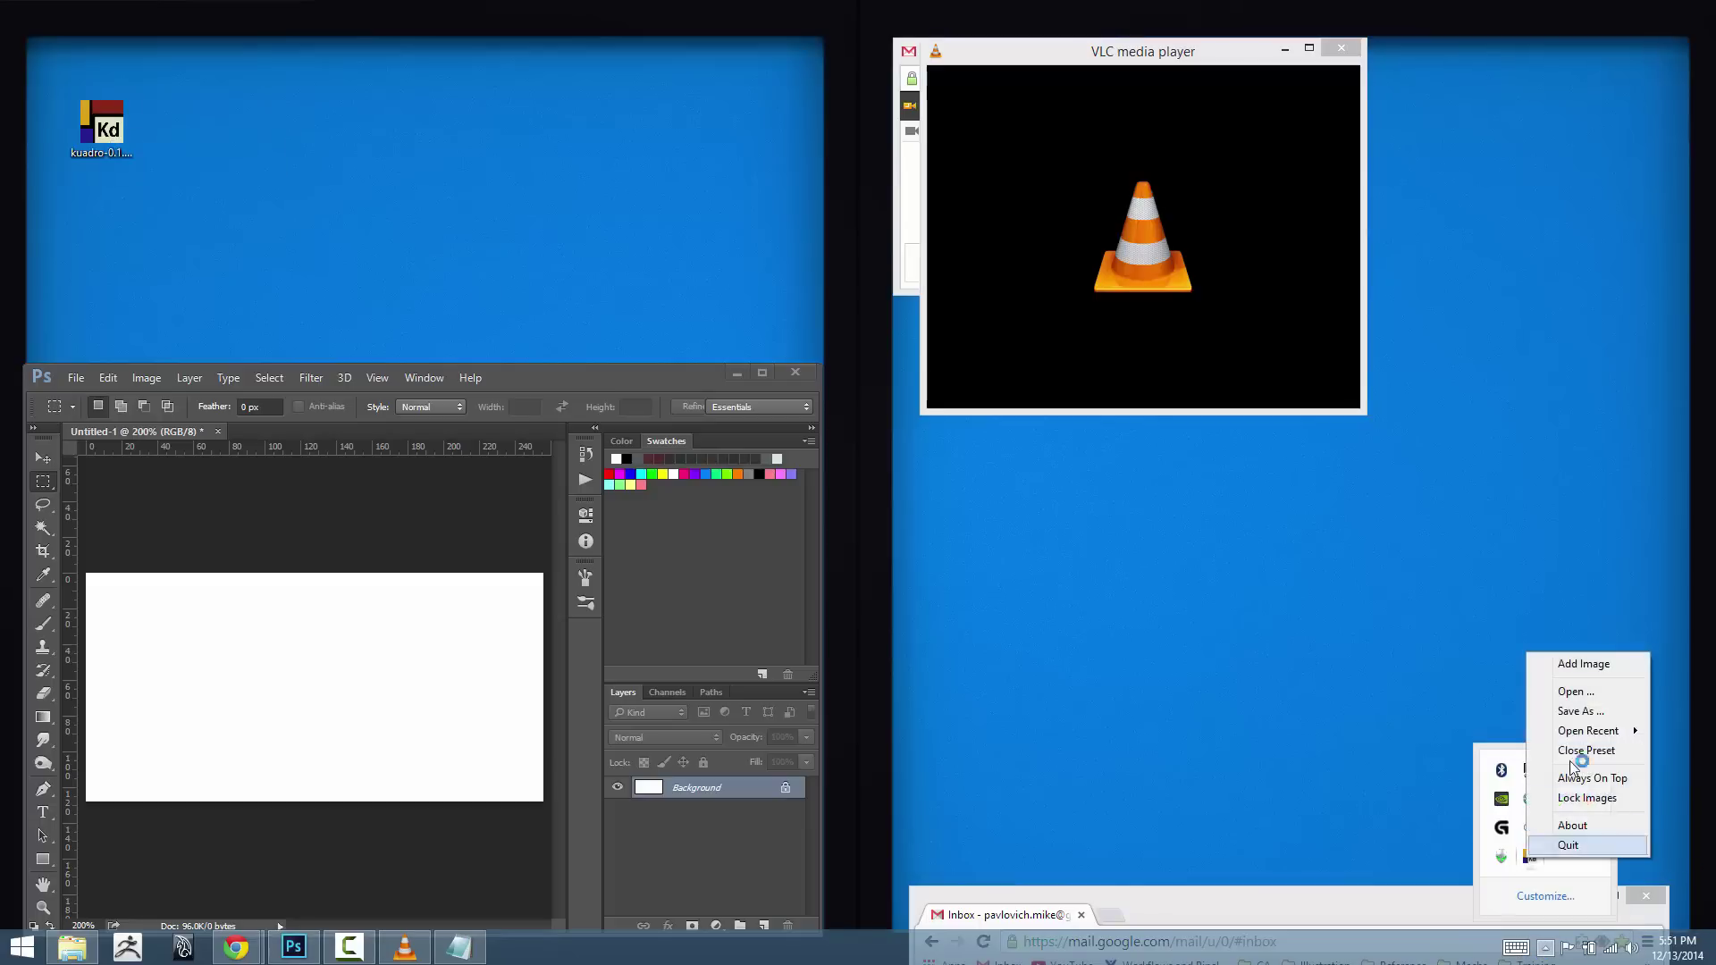
left_click(1579, 693)
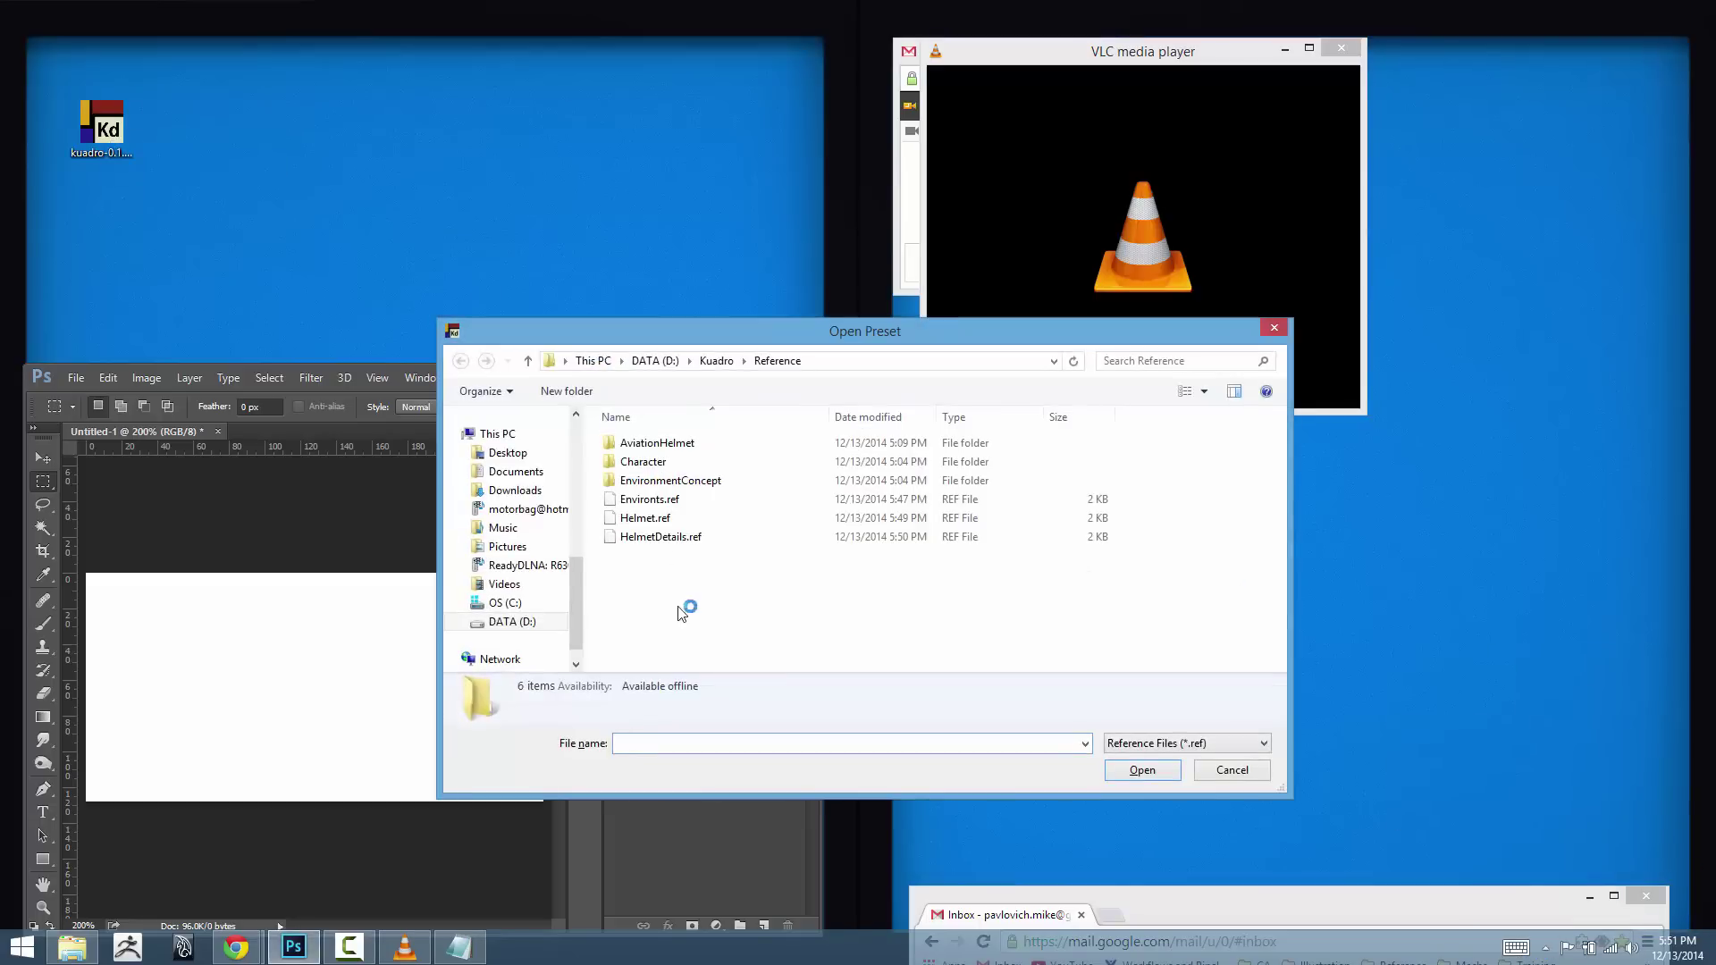
double_click(672, 505)
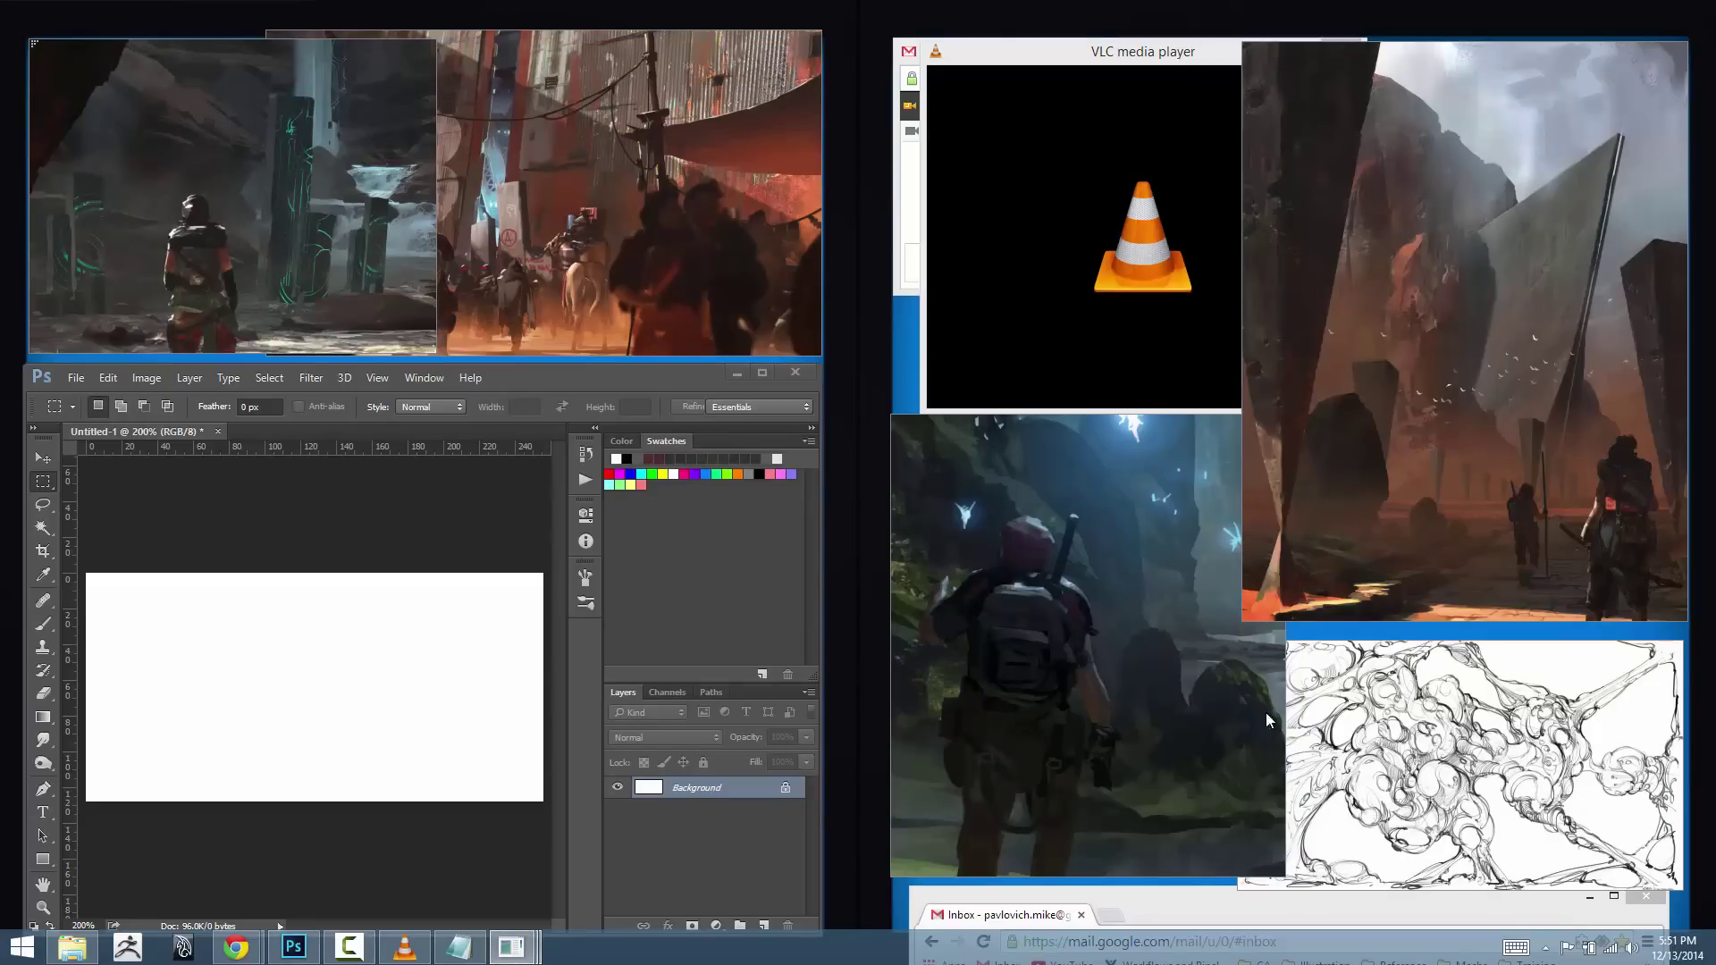
- Close the Environts preset and load the recently used HelmetDetails preset in its place
left_click(1545, 947)
right_click(1530, 859)
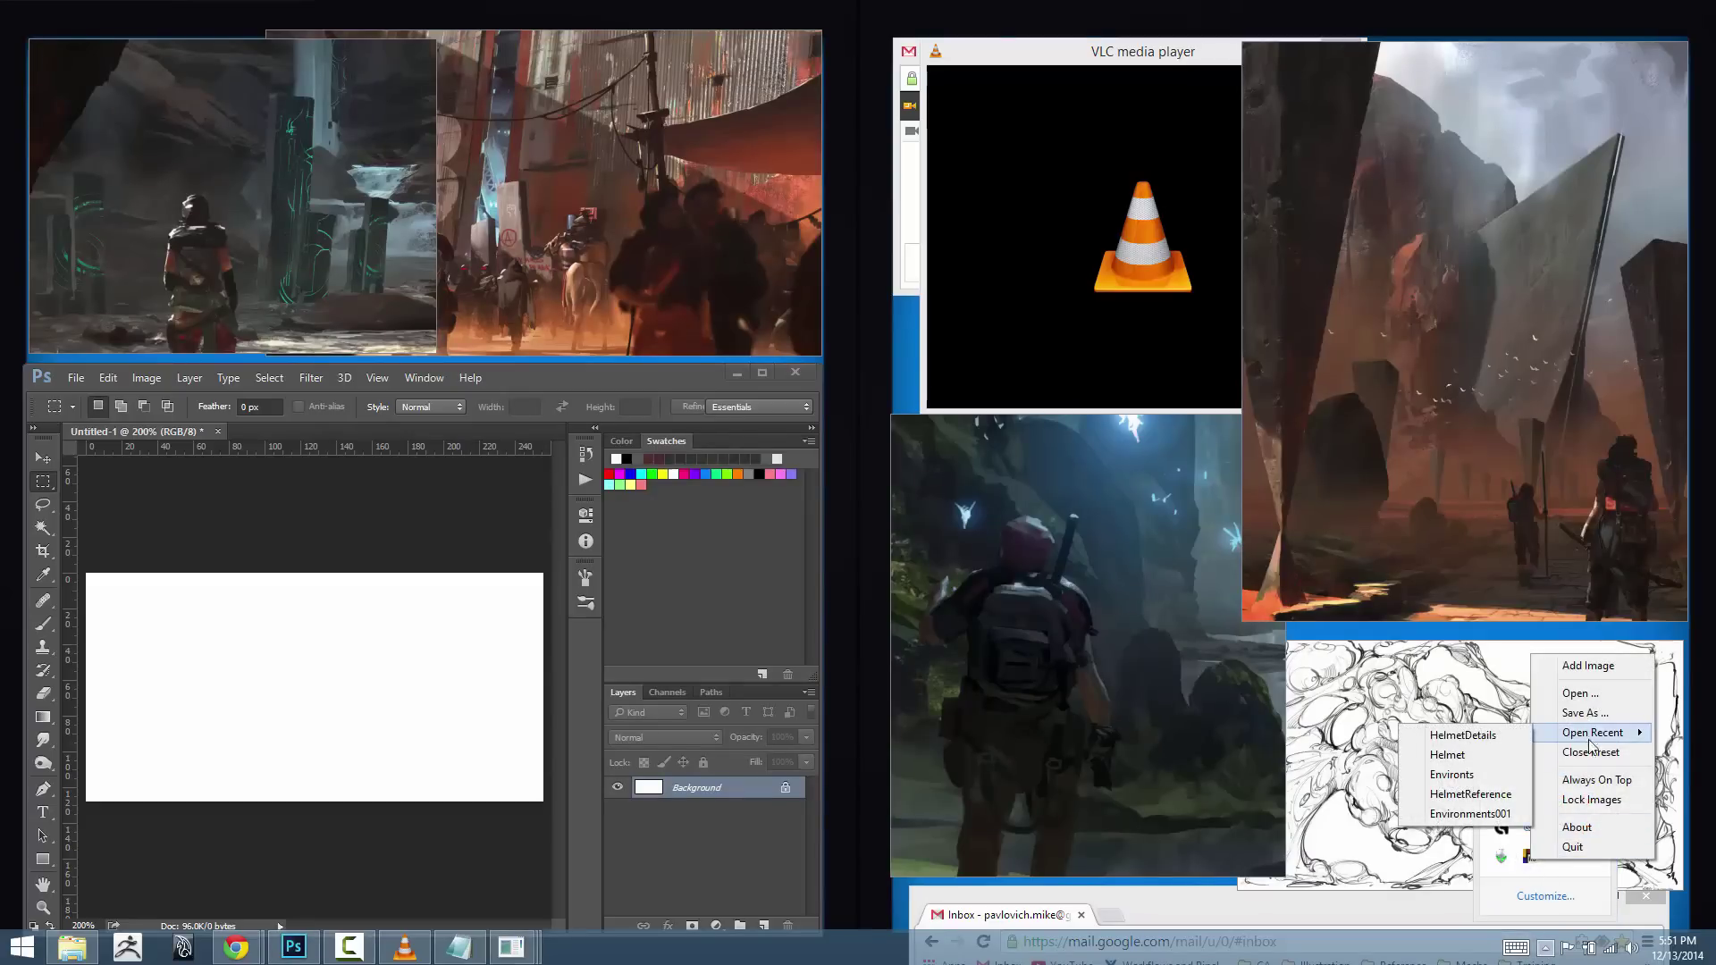
left_click(1594, 753)
right_click(1531, 860)
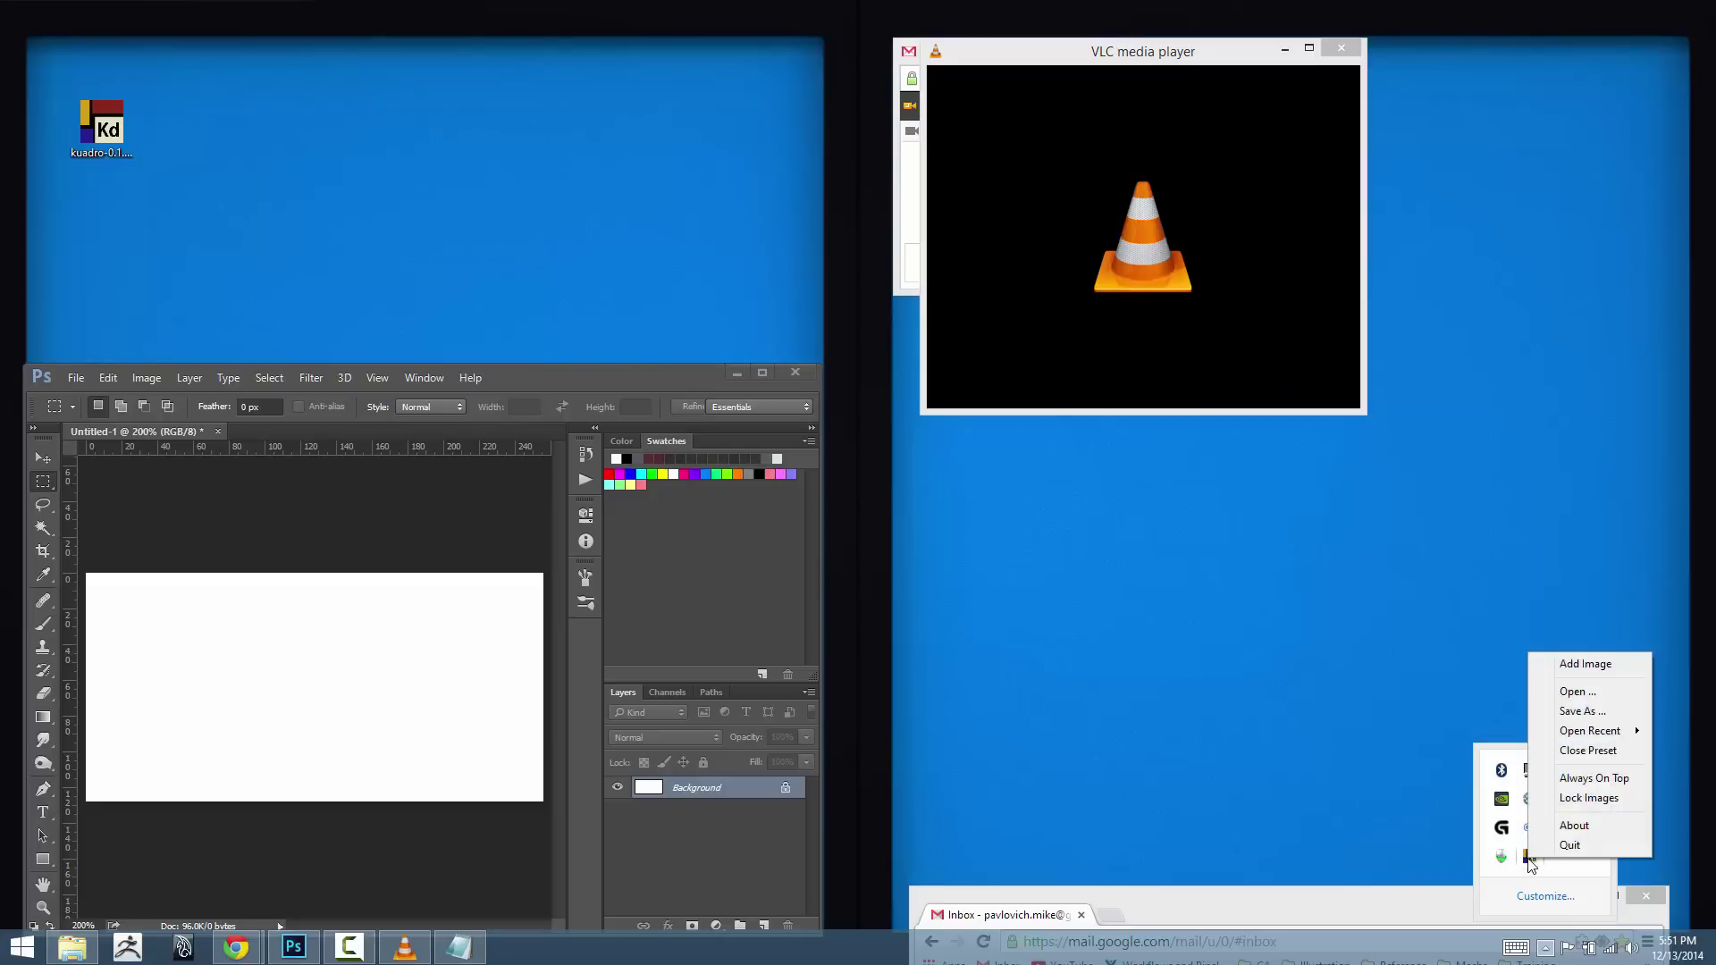
mouse_move(1589, 734)
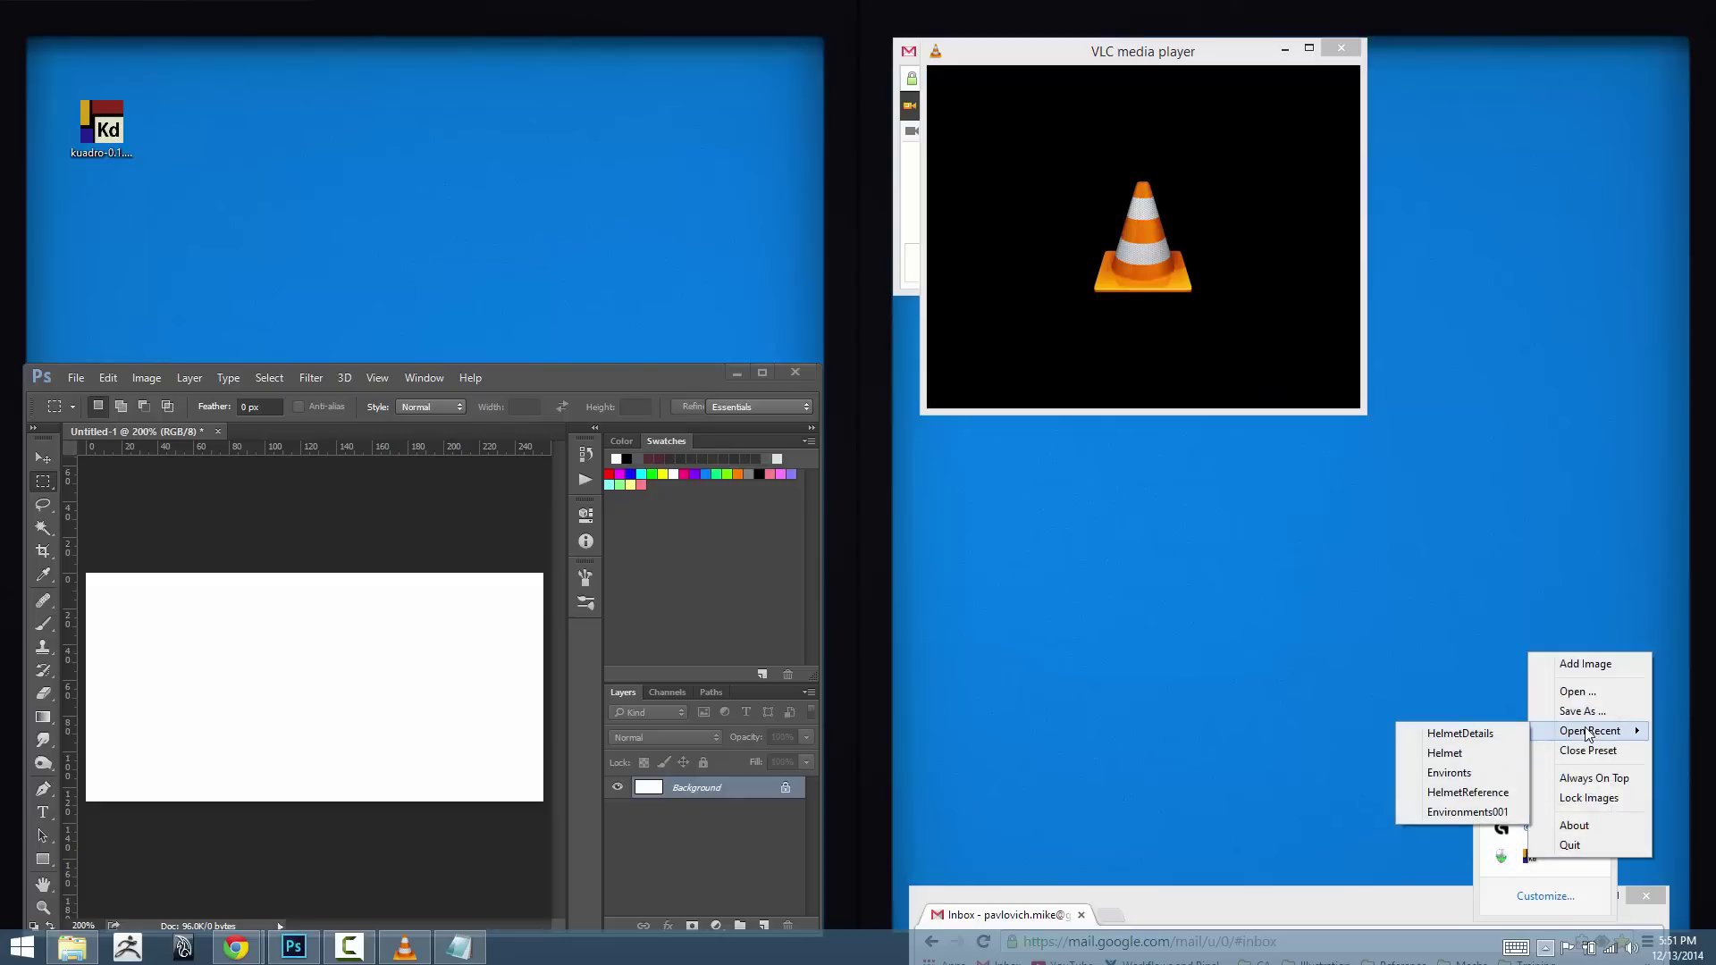
left_click(1460, 733)
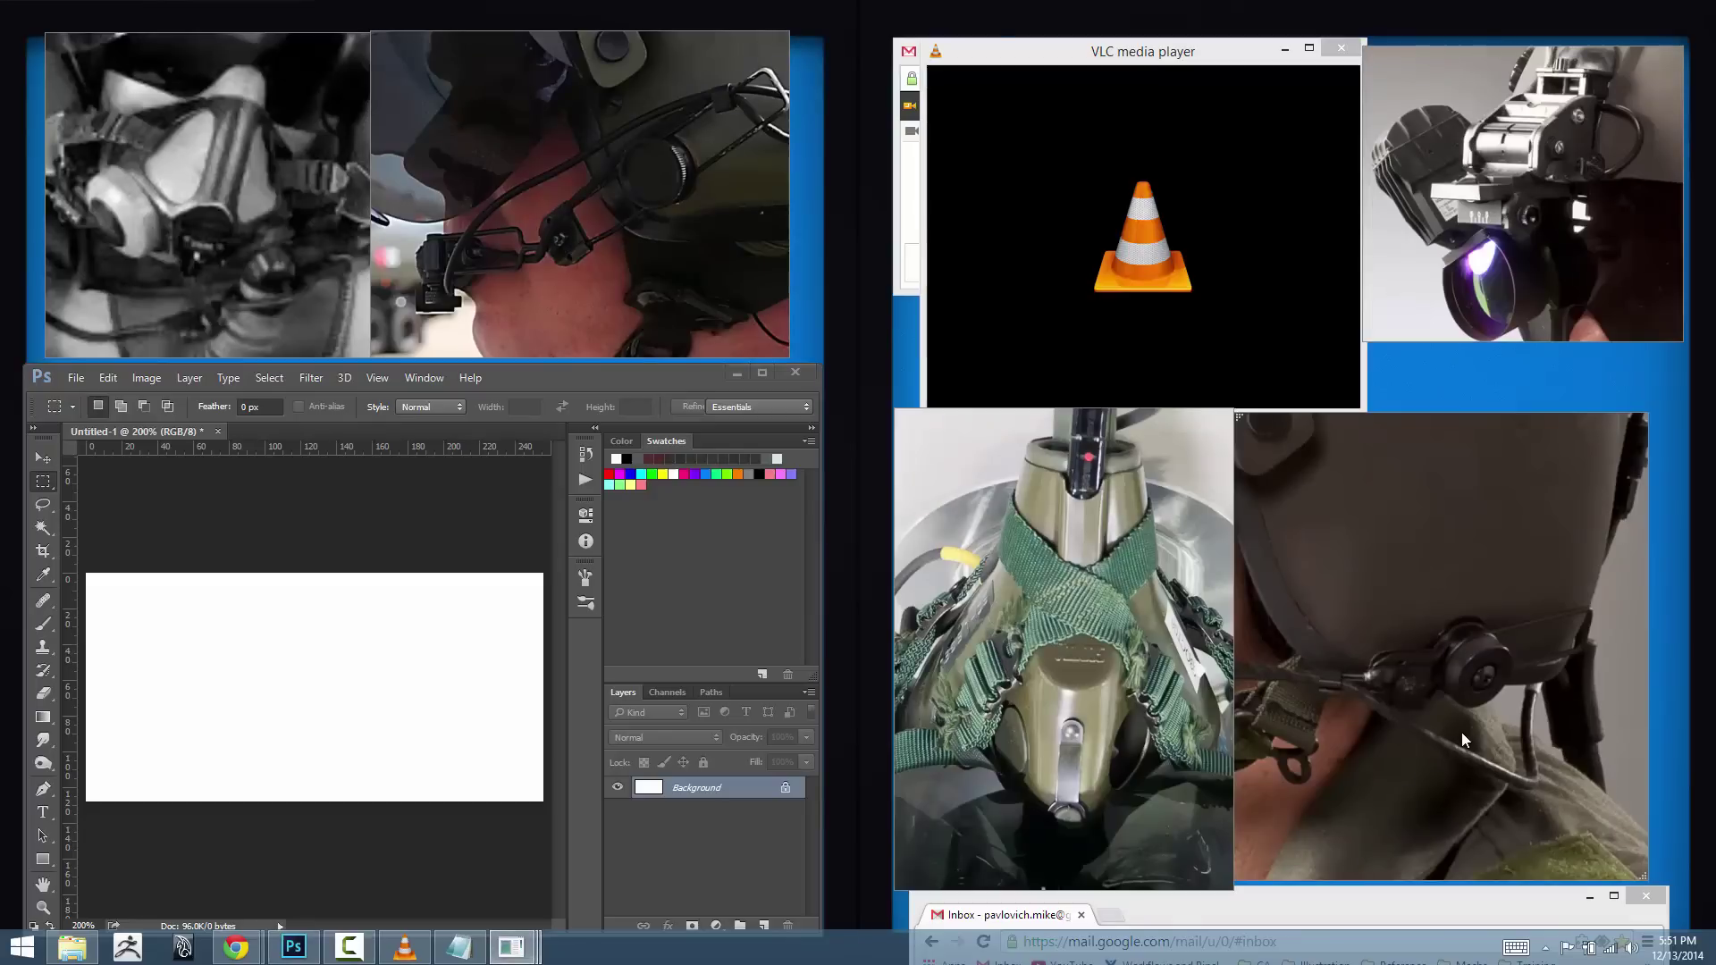
- Move the lower helmet image away from the oxygen mask image and pan the picture inside its frame
left_click_drag(1471, 706, 1520, 705)
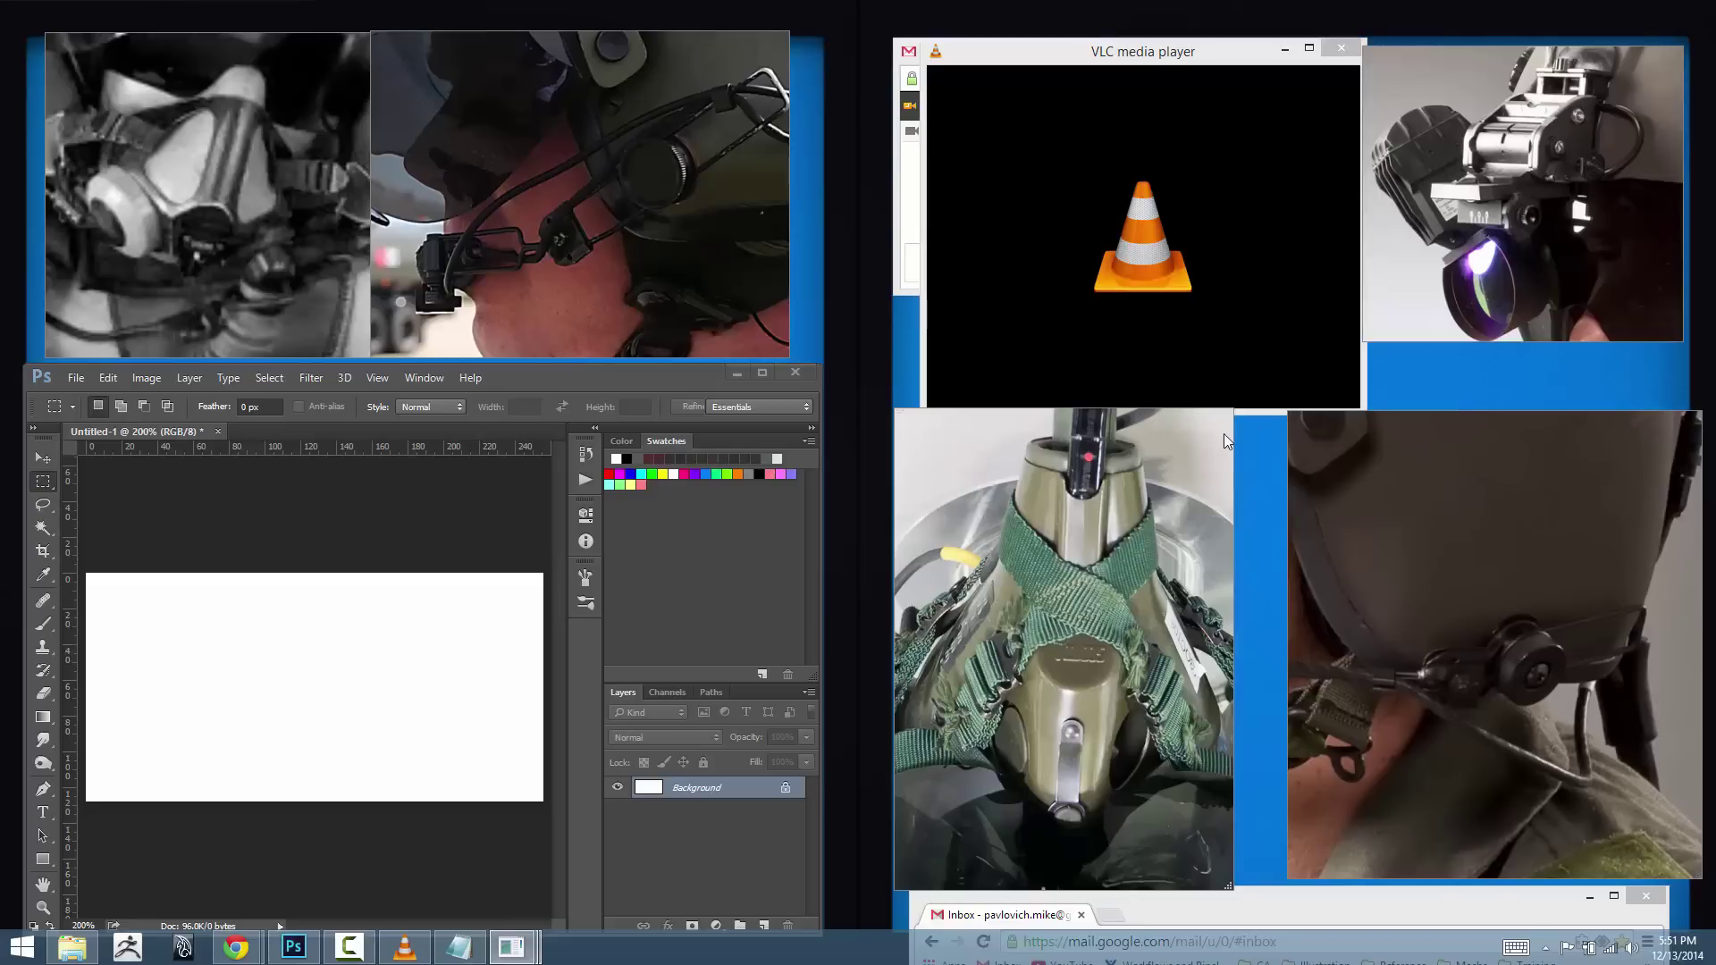
left_click_drag(1447, 536, 1469, 697)
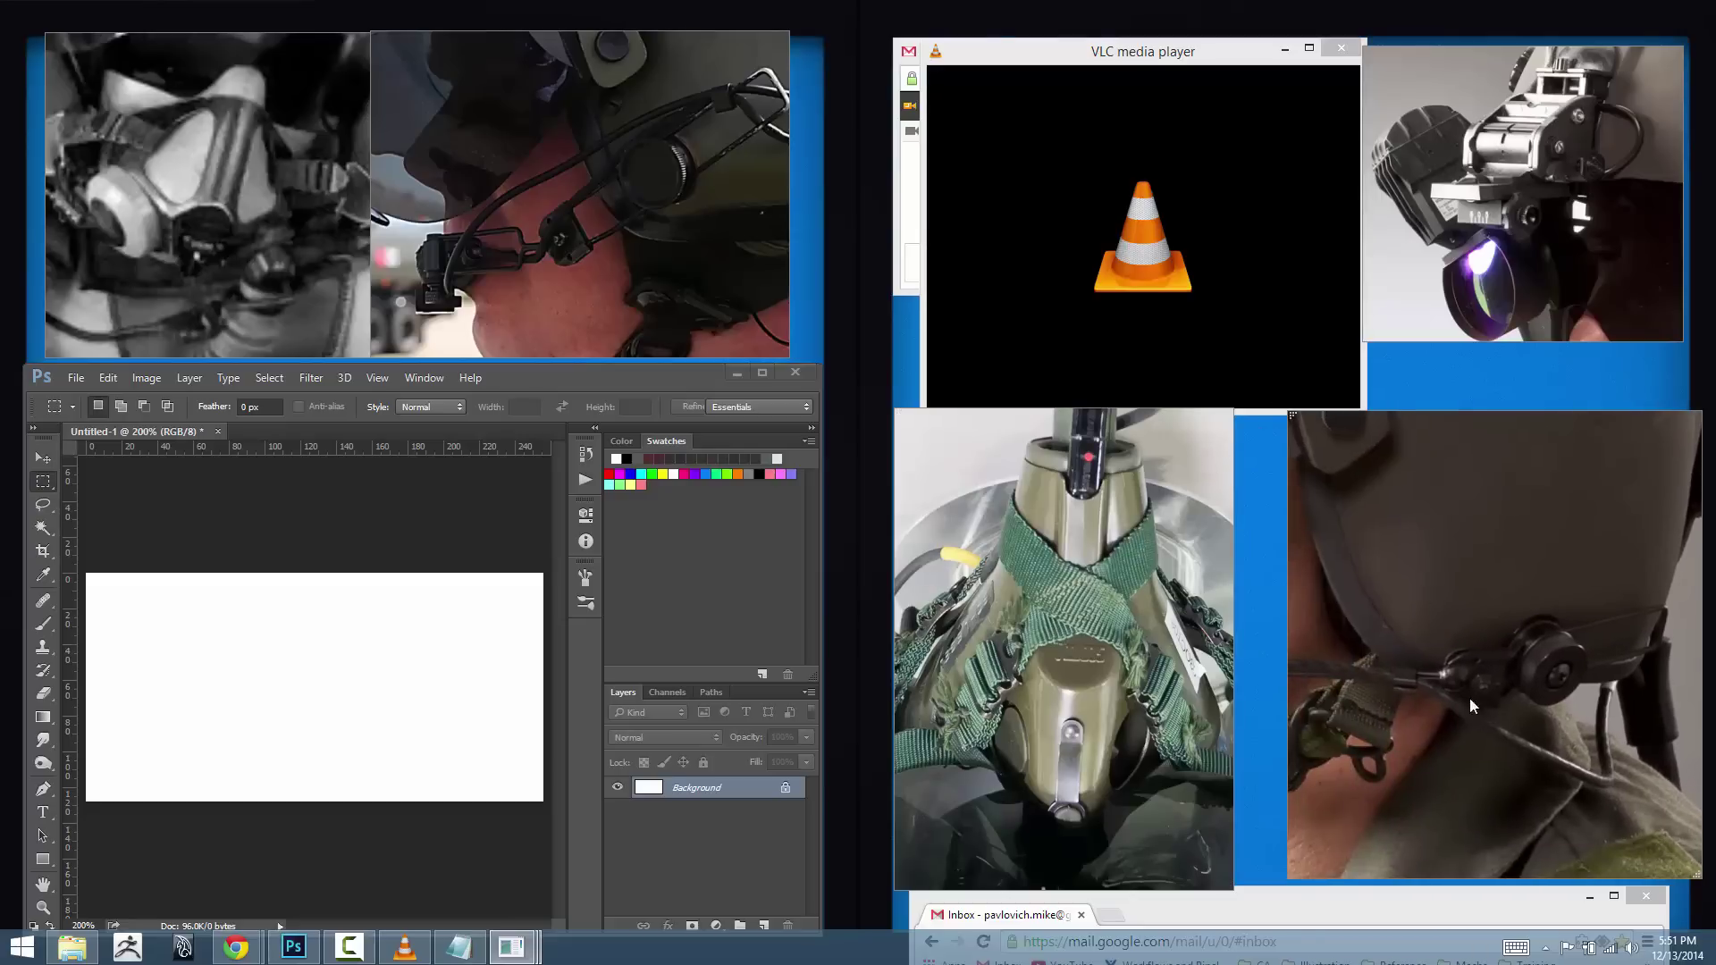
- Review Kuadro's mouse controls and keyboard shortcuts in its About information, and close it when done
left_click(1545, 948)
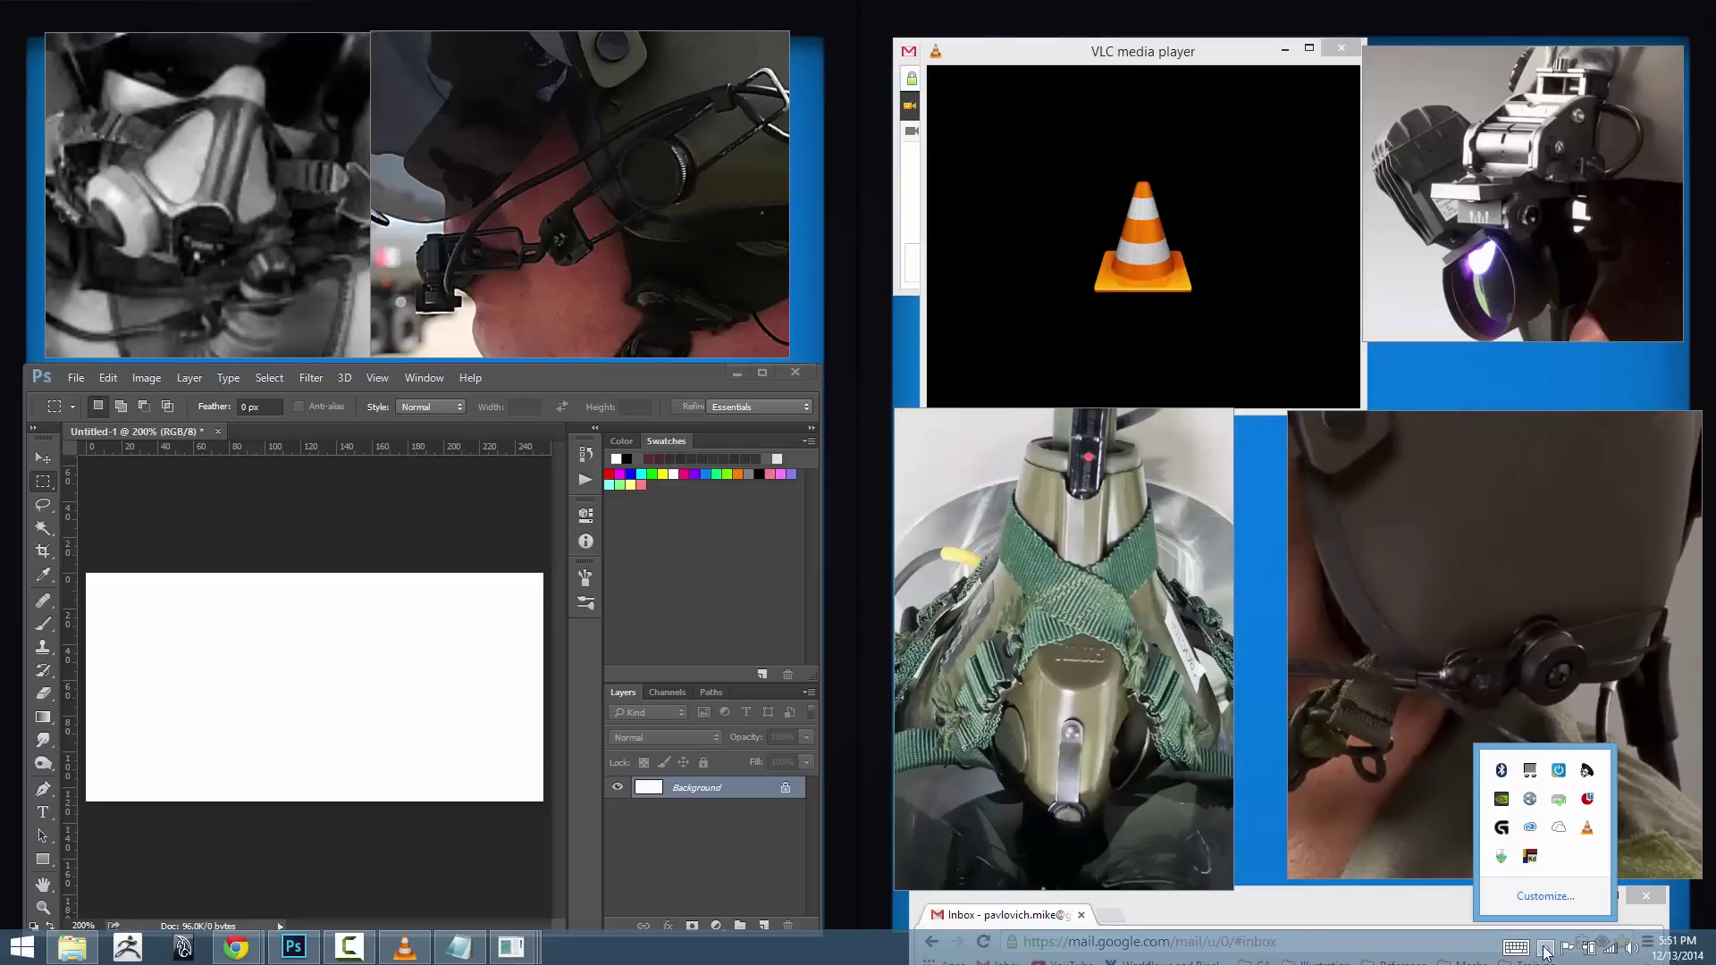
right_click(1530, 857)
left_click(1576, 826)
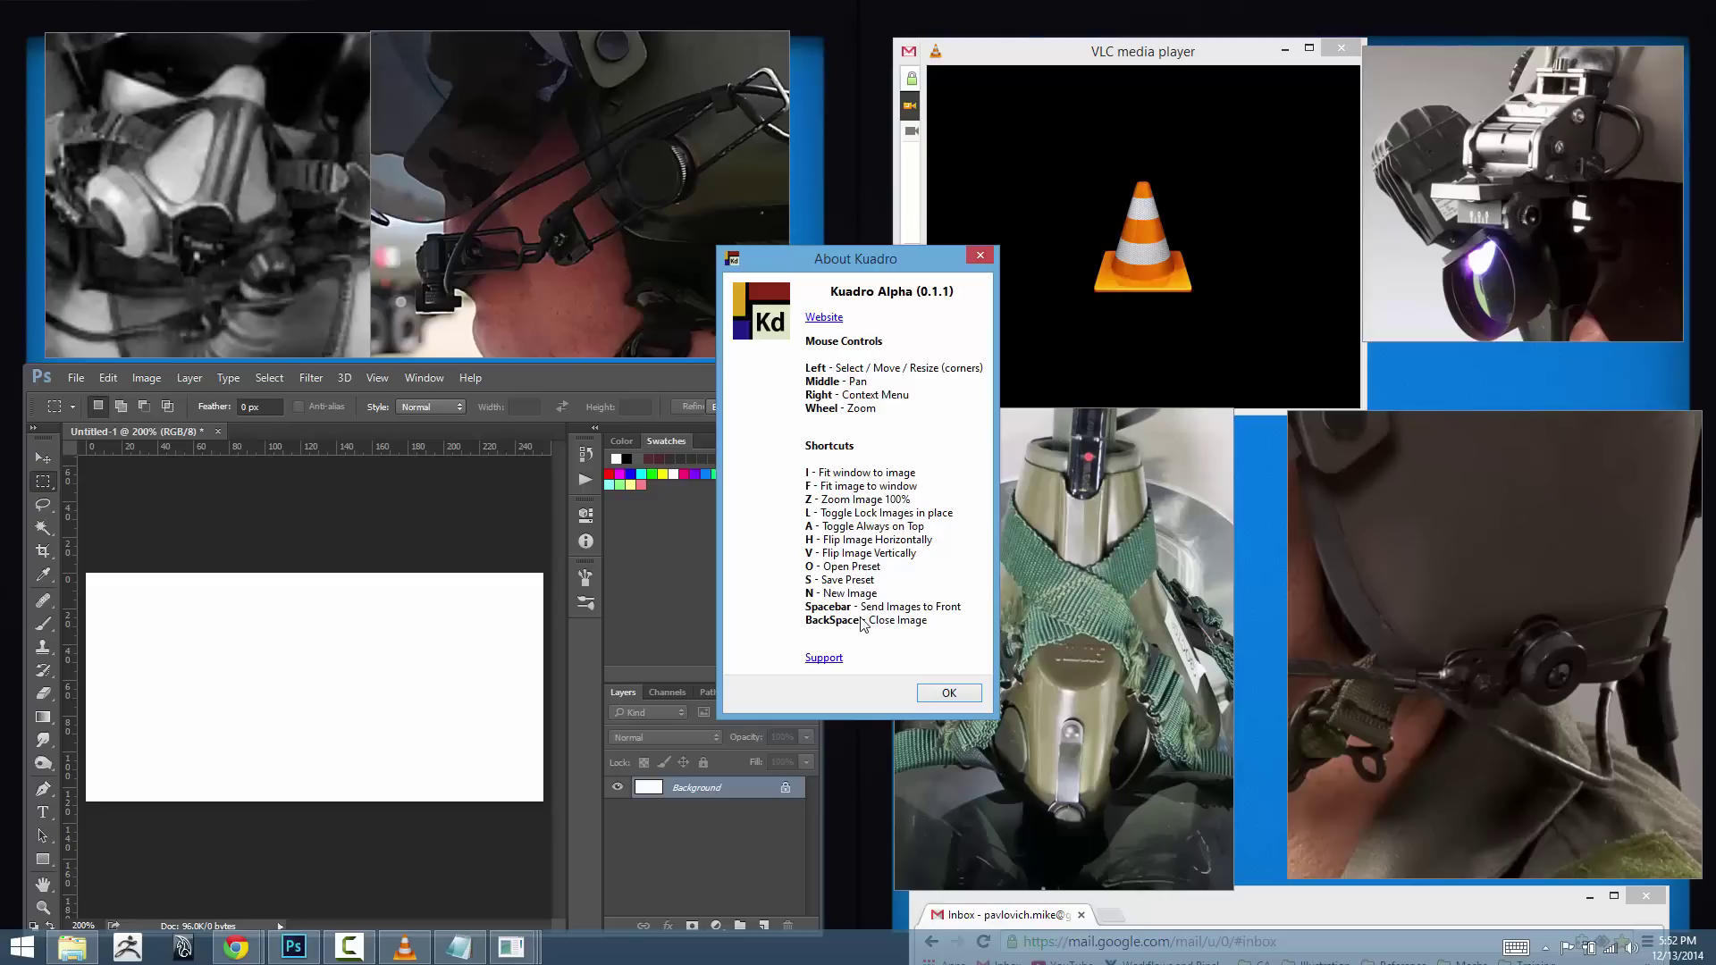
left_click(924, 693)
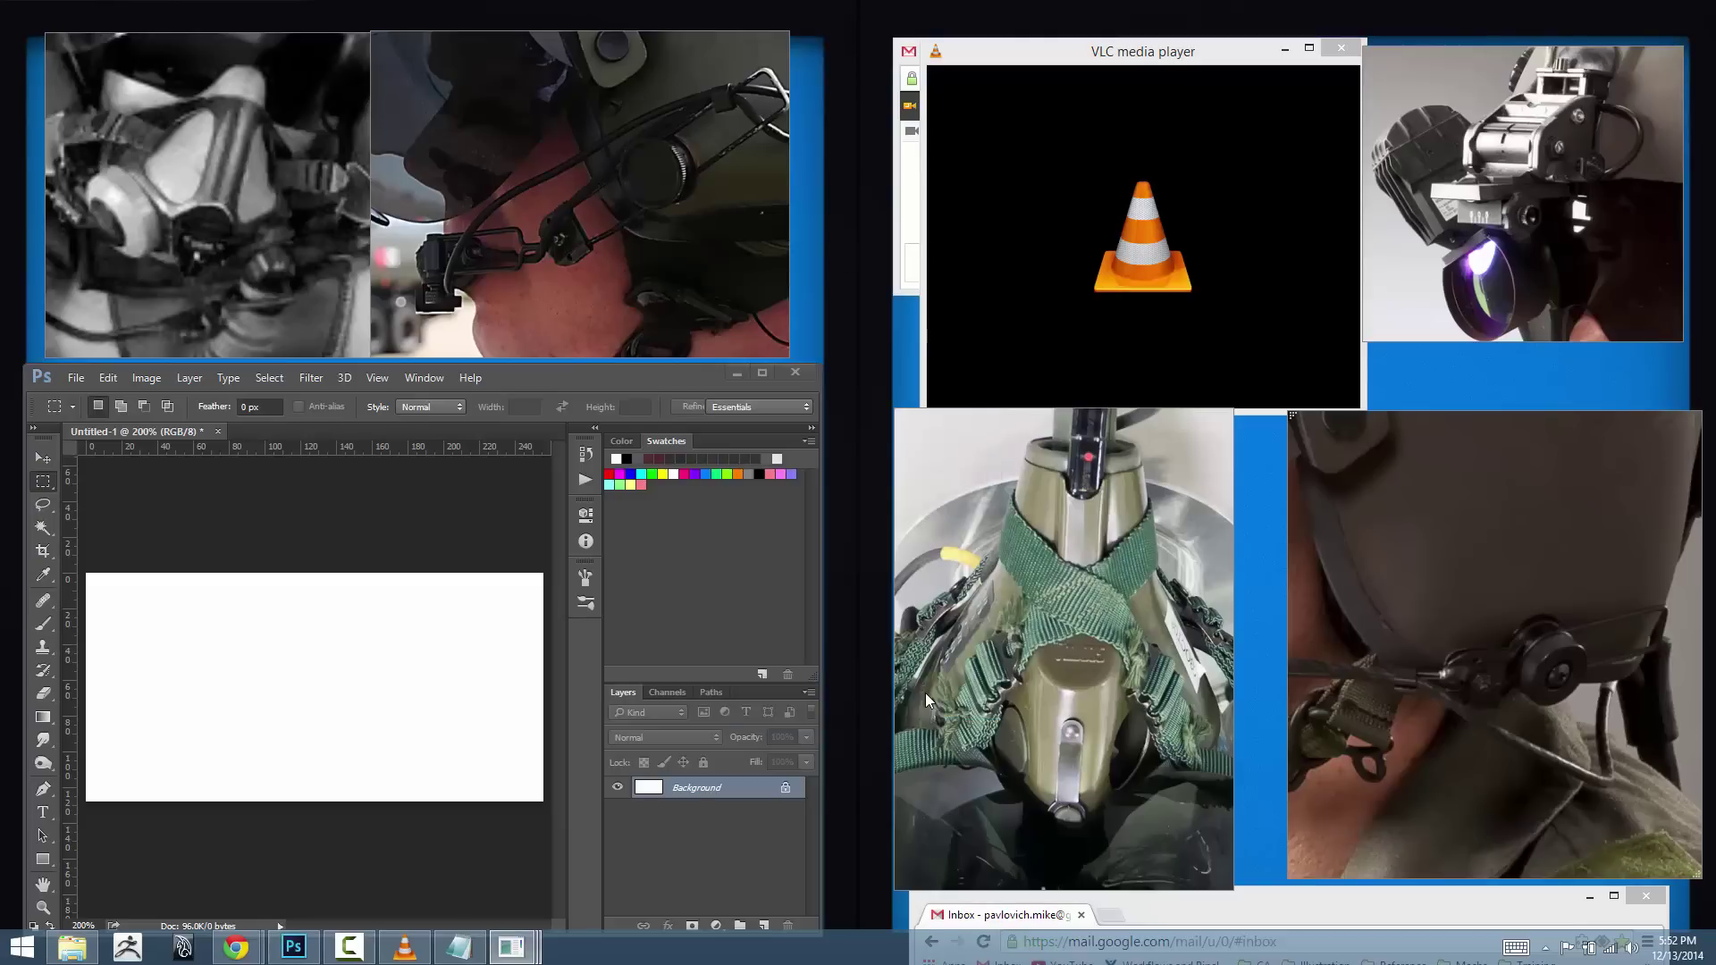